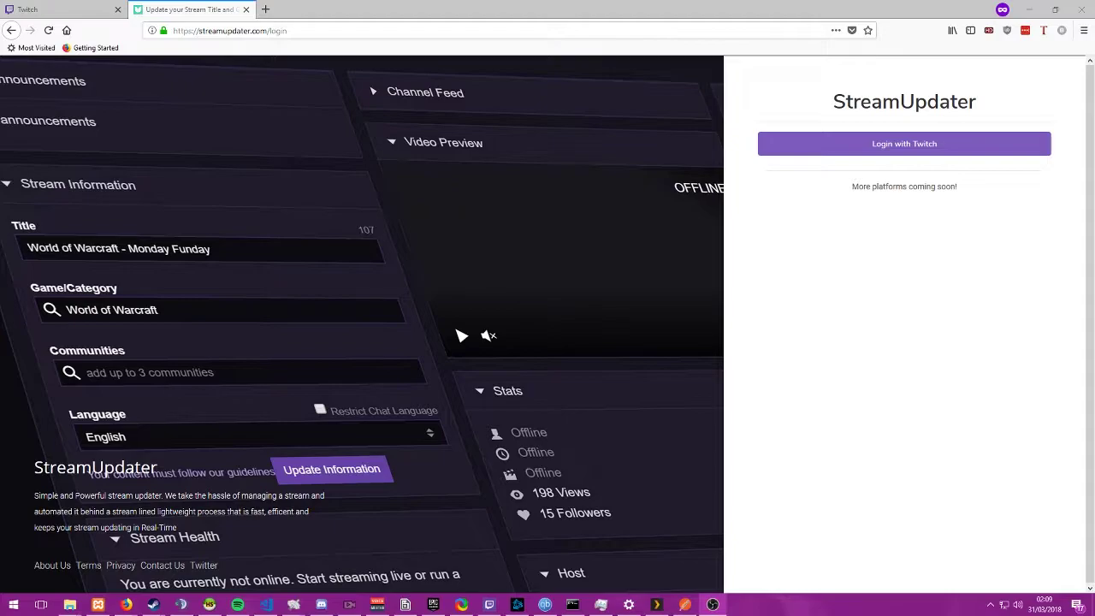
Step: Log in to the StreamUpdater site with Twitch
{"action": "left_click_drag", "start_coordinate": [484, 260], "coordinate": [497, 286]}
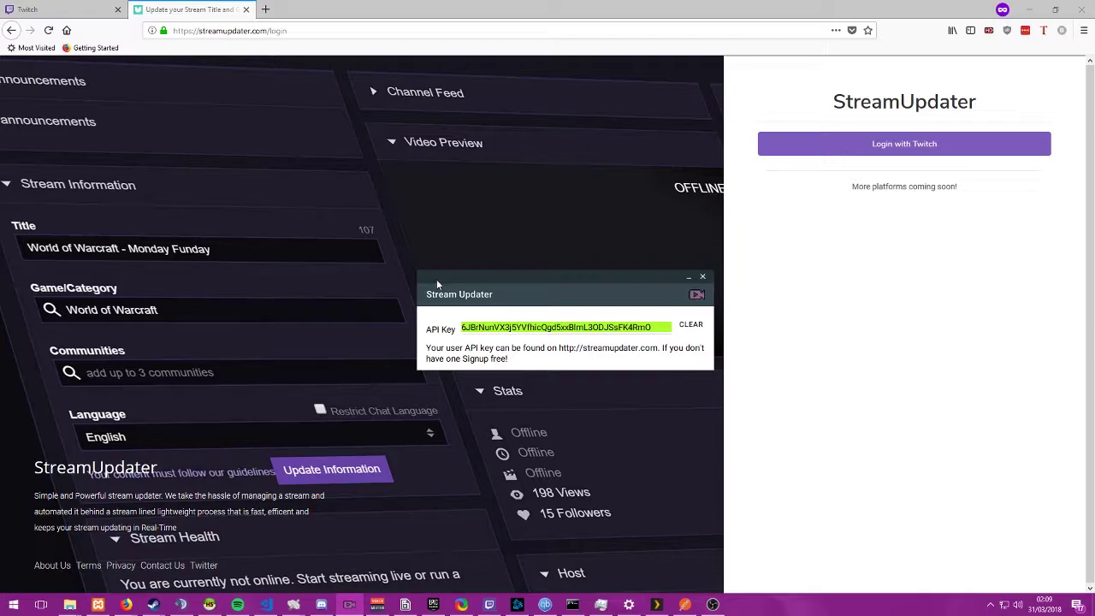
{"action": "left_click", "coordinate": [785, 280]}
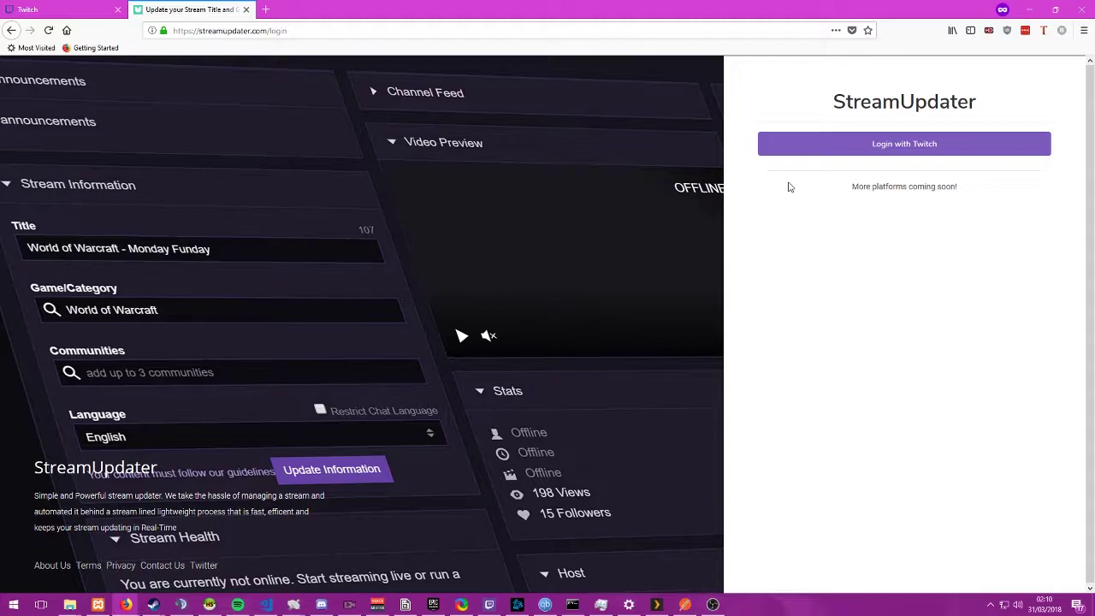
{"action": "left_click", "coordinate": [882, 154]}
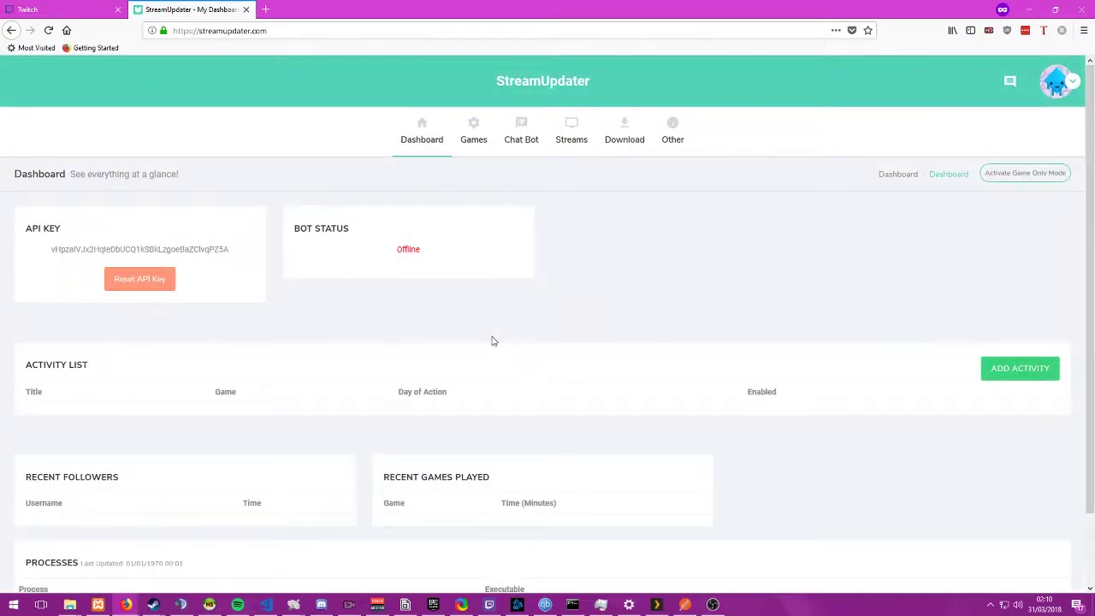
Step: Copy the account's API key from the dashboard and download the desktop client
{"action": "left_click_drag", "start_coordinate": [35, 227], "coordinate": [232, 248]}
{"action": "left_click", "coordinate": [55, 235]}
{"action": "double_click", "coordinate": [84, 249]}
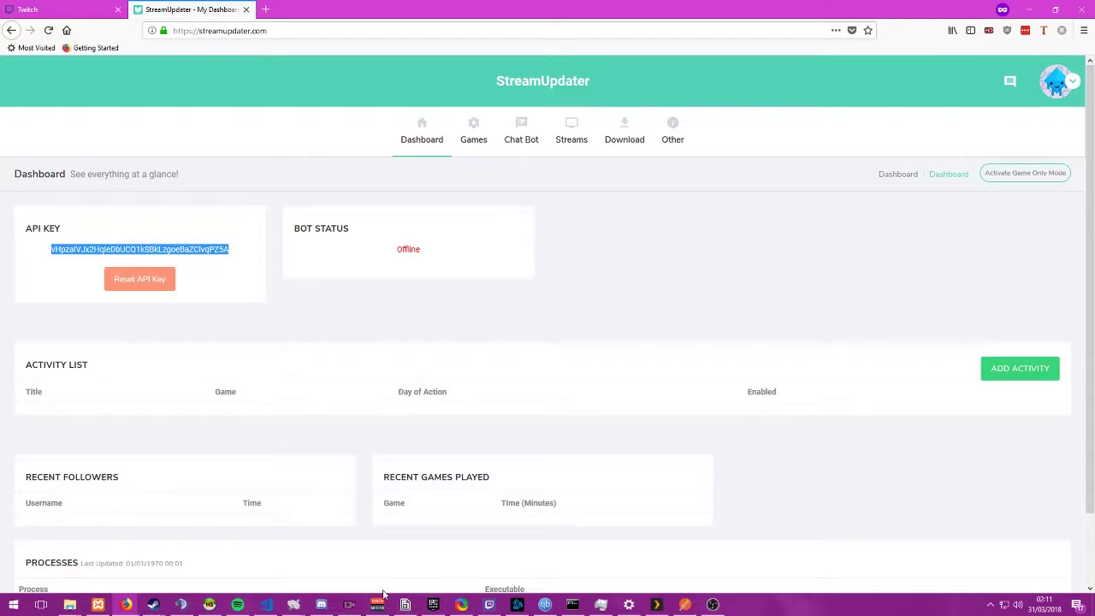
{"action": "left_click", "coordinate": [128, 249]}
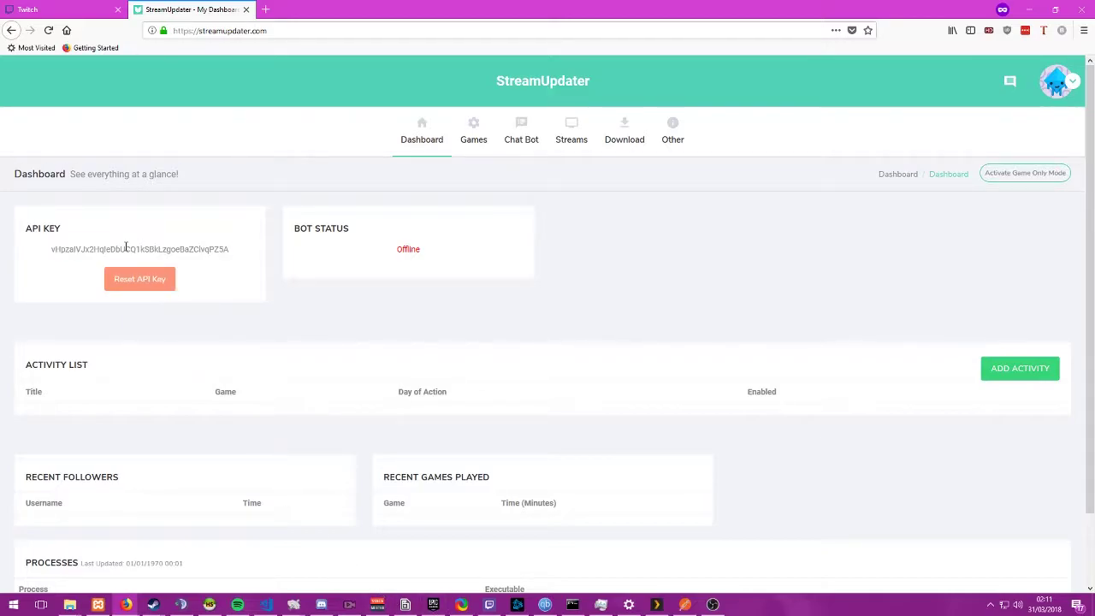
{"action": "double_click", "coordinate": [128, 248]}
{"action": "left_click", "coordinate": [57, 253]}
{"action": "double_click", "coordinate": [123, 249]}
{"action": "key", "text": "ctrl+c"}
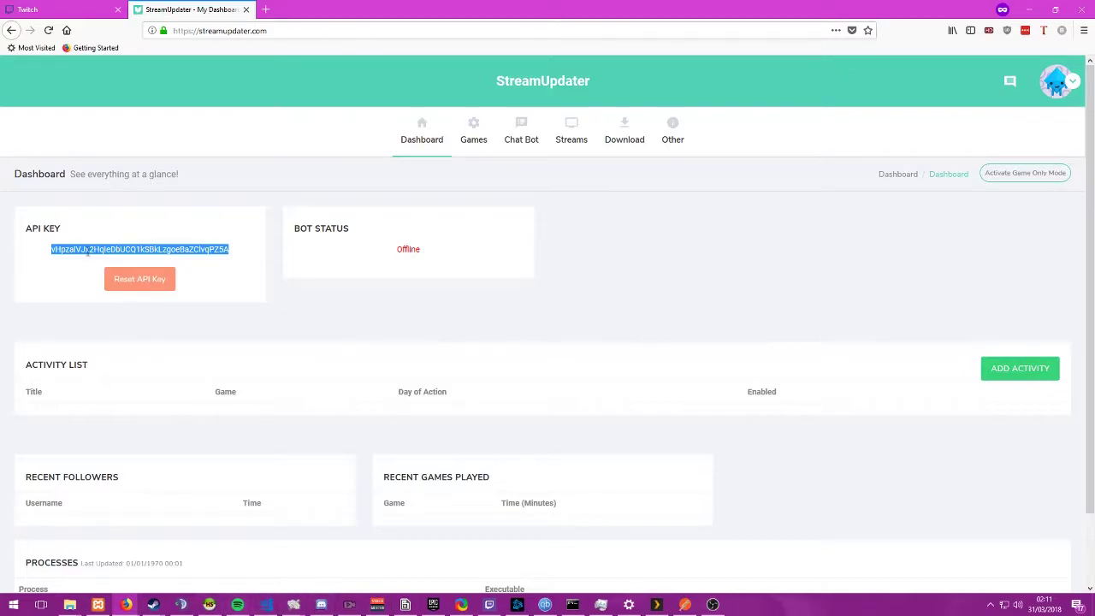
{"action": "mouse_move", "coordinate": [524, 167]}
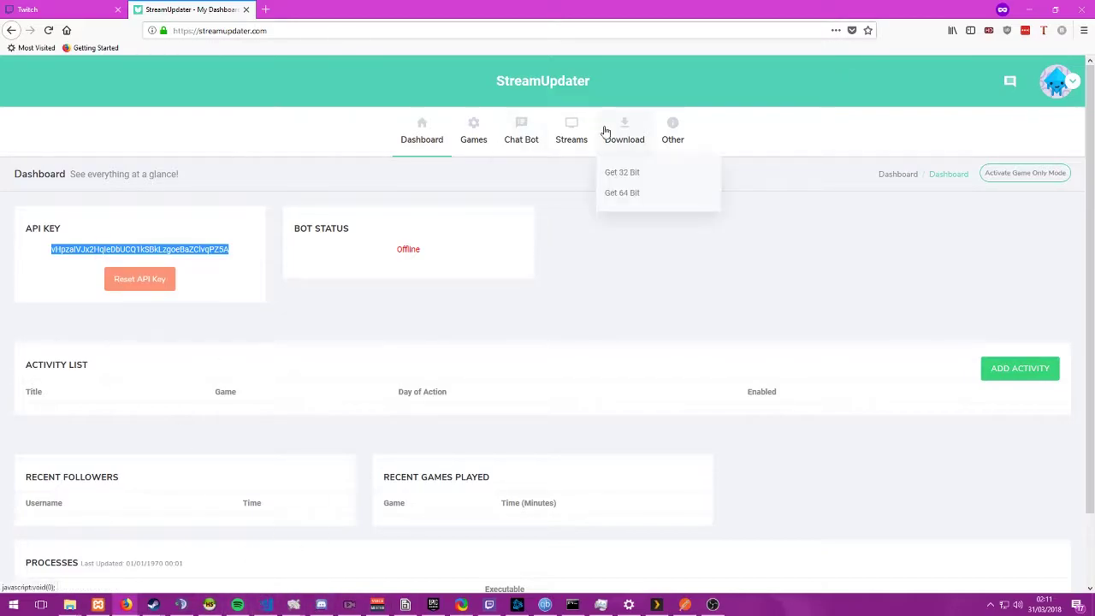
{"action": "mouse_move", "coordinate": [626, 139]}
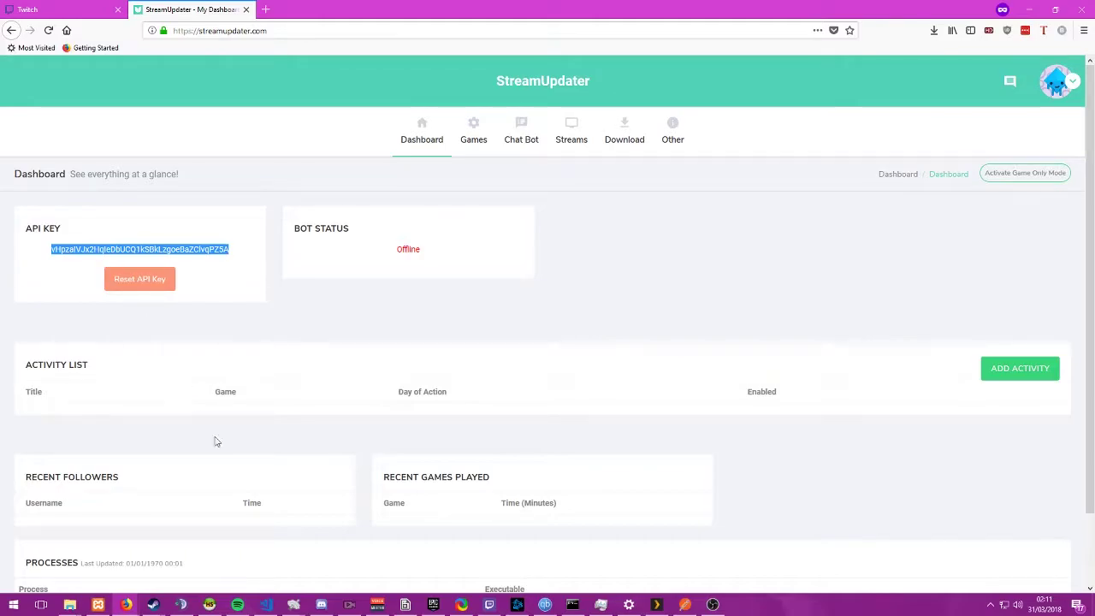
Step: Switch to the Stream Updater desktop client, replace its API key with the copied one, and close the client
{"action": "left_click", "coordinate": [349, 605]}
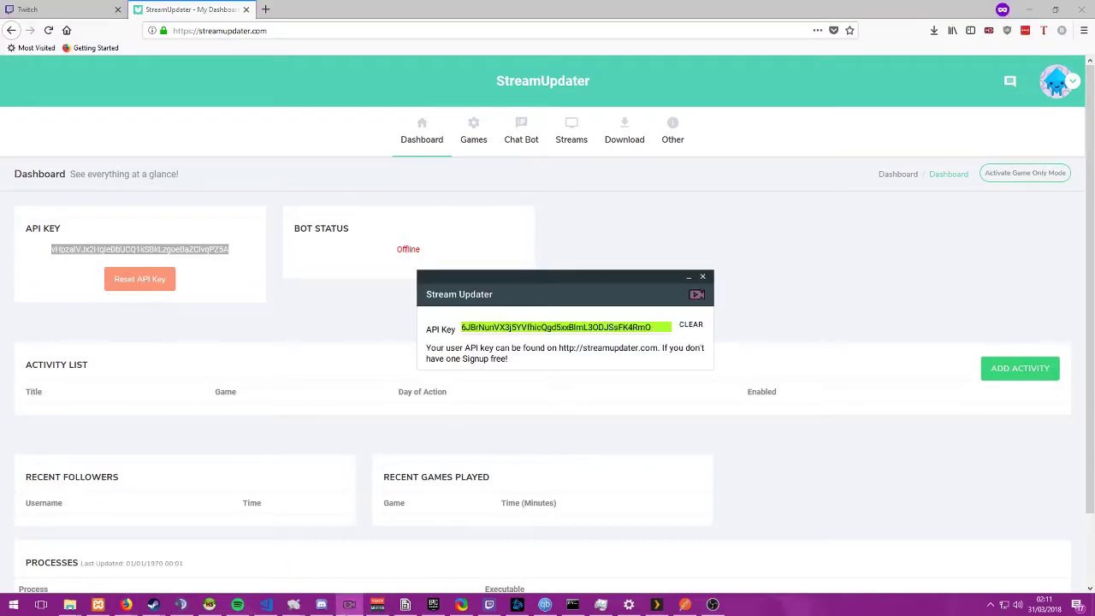
{"action": "double_click", "coordinate": [492, 329]}
{"action": "key", "text": "ctrl+v"}
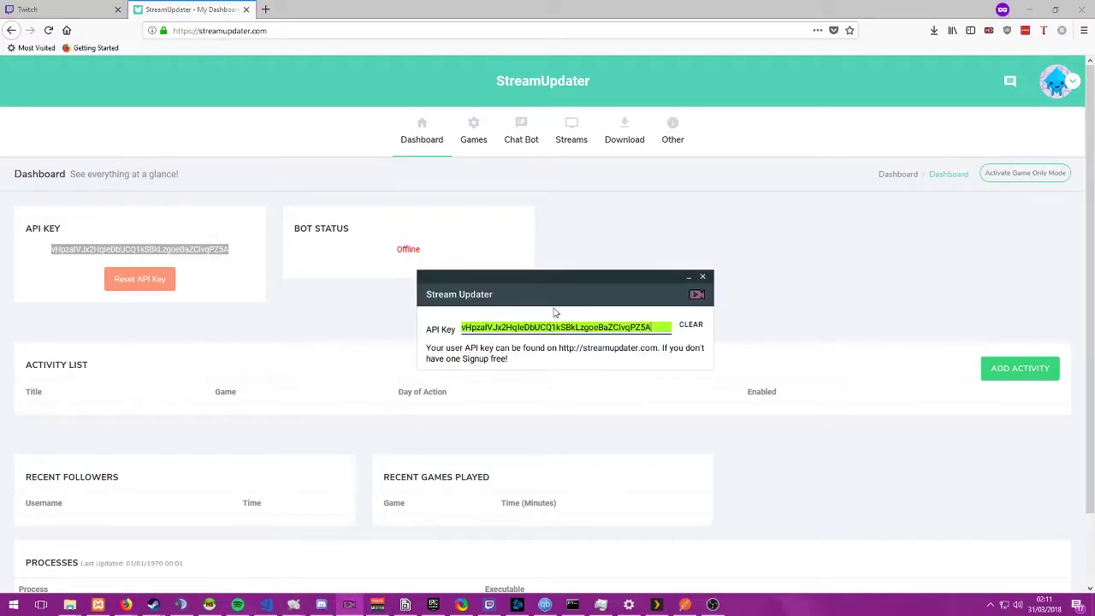
{"action": "left_click", "coordinate": [702, 276]}
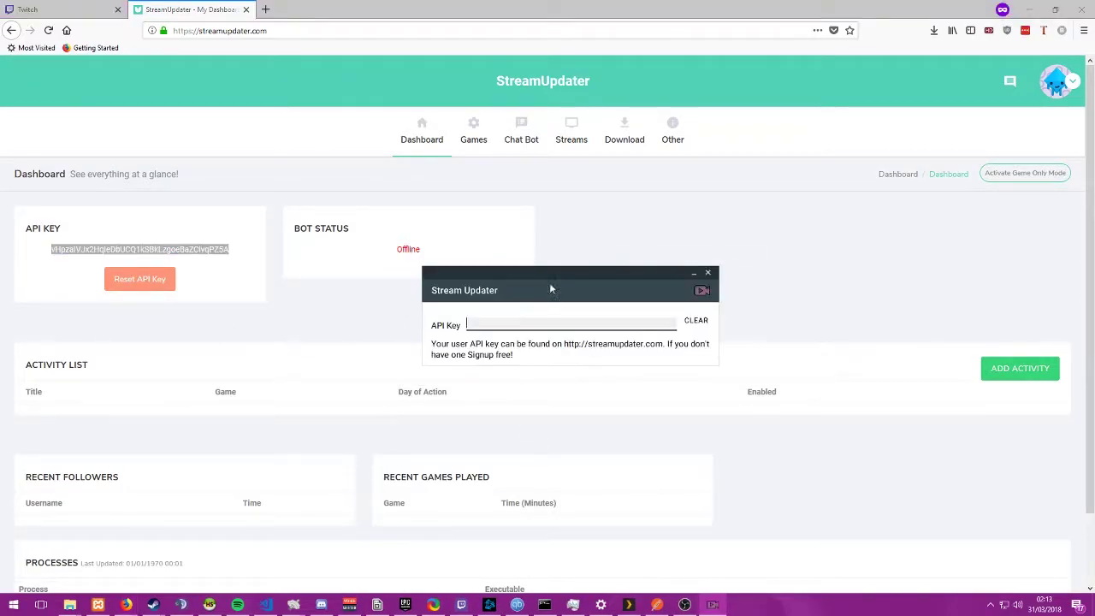
Step: Paste the copied API key into the empty API Key field of the reopened Stream Updater client and submit it
{"action": "left_click_drag", "start_coordinate": [547, 271], "coordinate": [530, 270]}
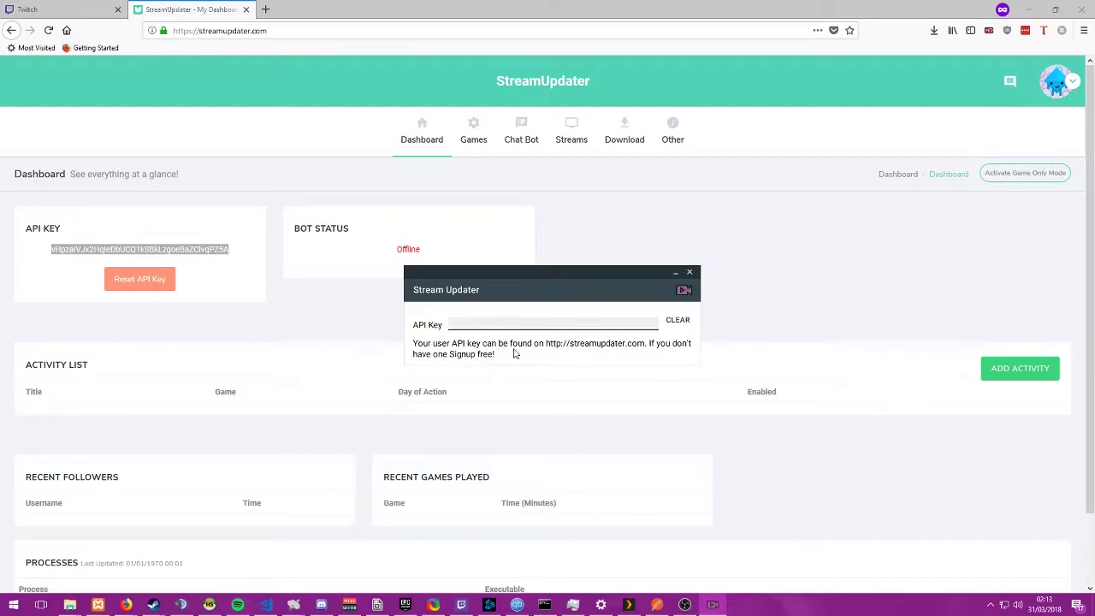
{"action": "key", "text": "ctrl+v"}
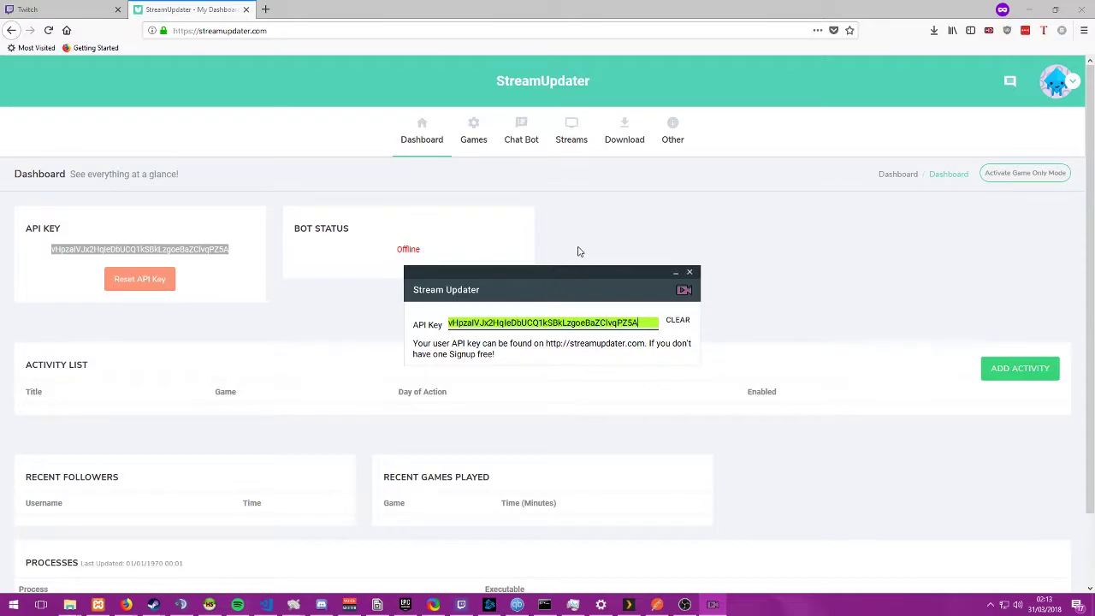
{"action": "key", "text": "Return"}
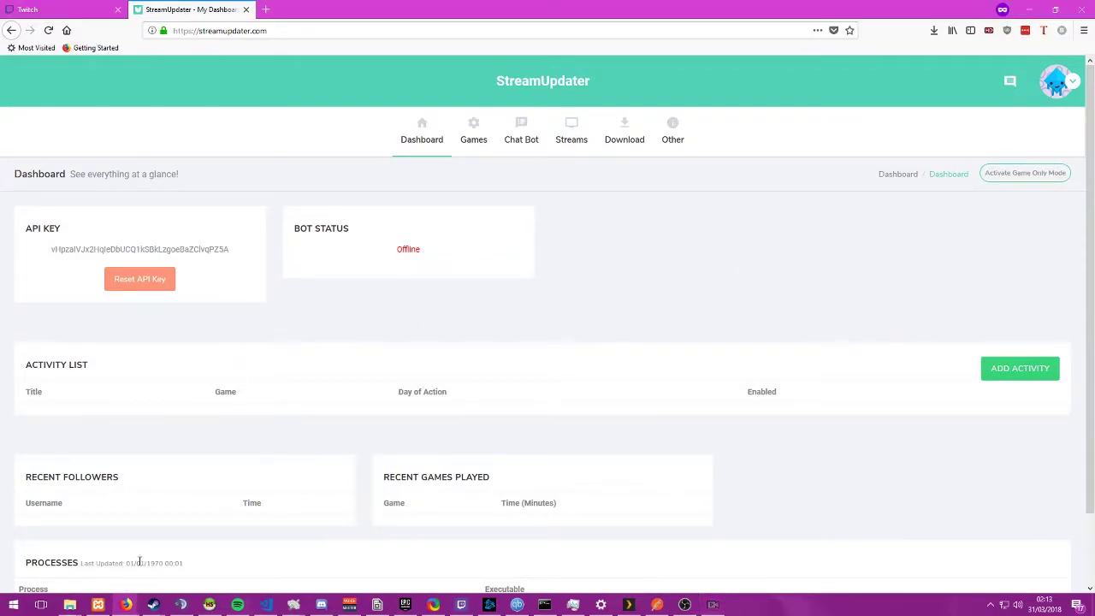
Step: Reload the StreamUpdater dashboard in the browser and examine the Processes list and its last-updated time
{"action": "left_click_drag", "start_coordinate": [183, 563], "coordinate": [25, 575]}
{"action": "left_click", "coordinate": [186, 504]}
{"action": "scroll", "coordinate": [187, 503], "scroll_direction": "down", "scroll_amount": 2}
{"action": "key", "text": "F5"}
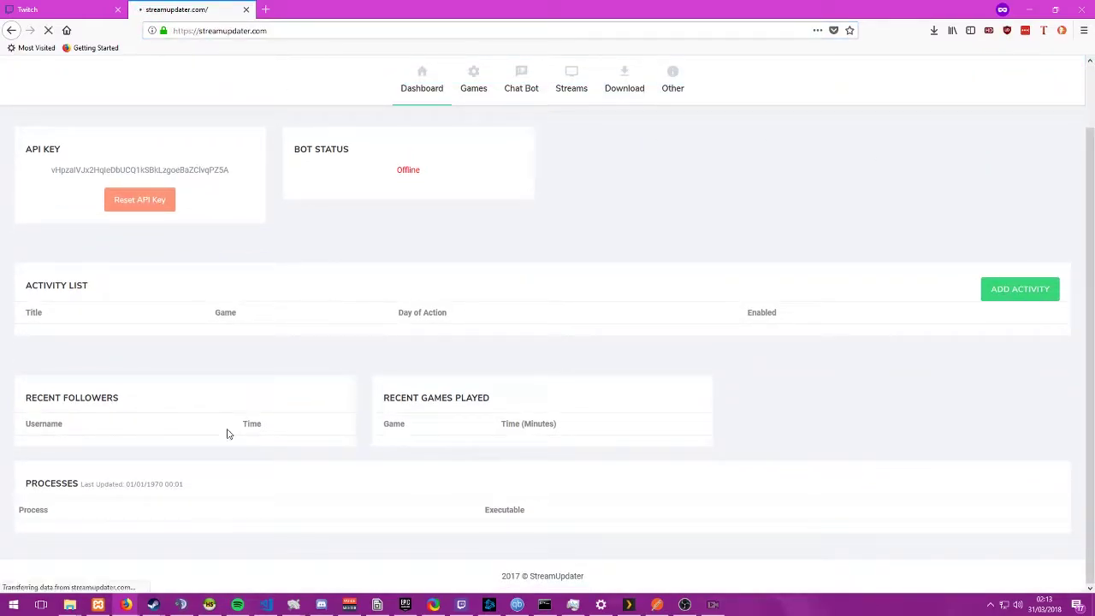
{"action": "scroll", "coordinate": [410, 352], "scroll_direction": "down", "scroll_amount": 3}
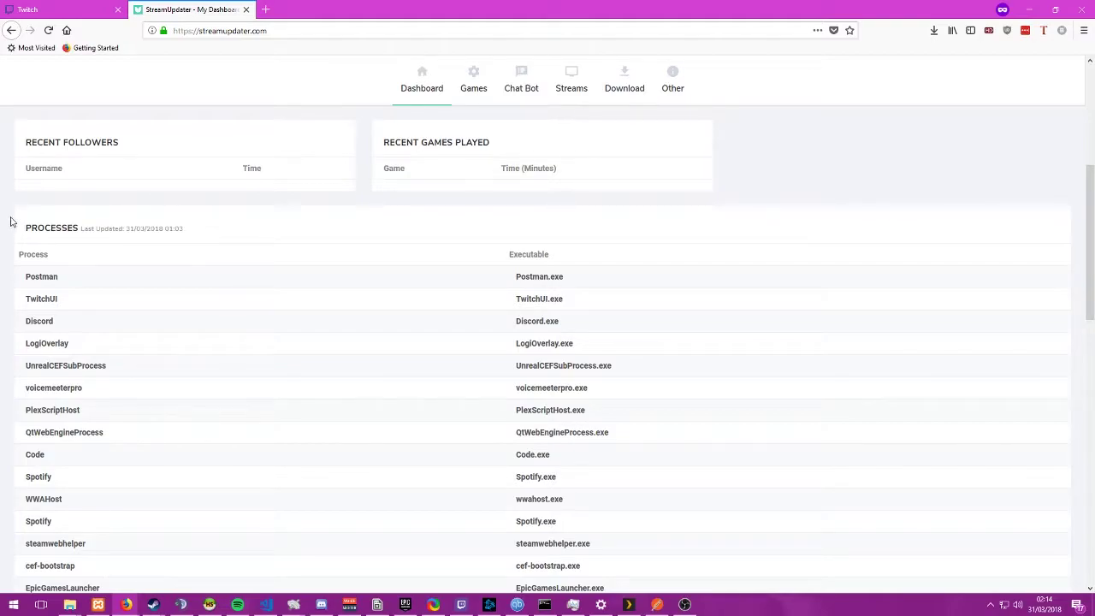
{"action": "left_click_drag", "start_coordinate": [24, 227], "coordinate": [239, 225]}
{"action": "left_click", "coordinate": [237, 224]}
{"action": "scroll", "coordinate": [237, 224], "scroll_direction": "up", "scroll_amount": 4}
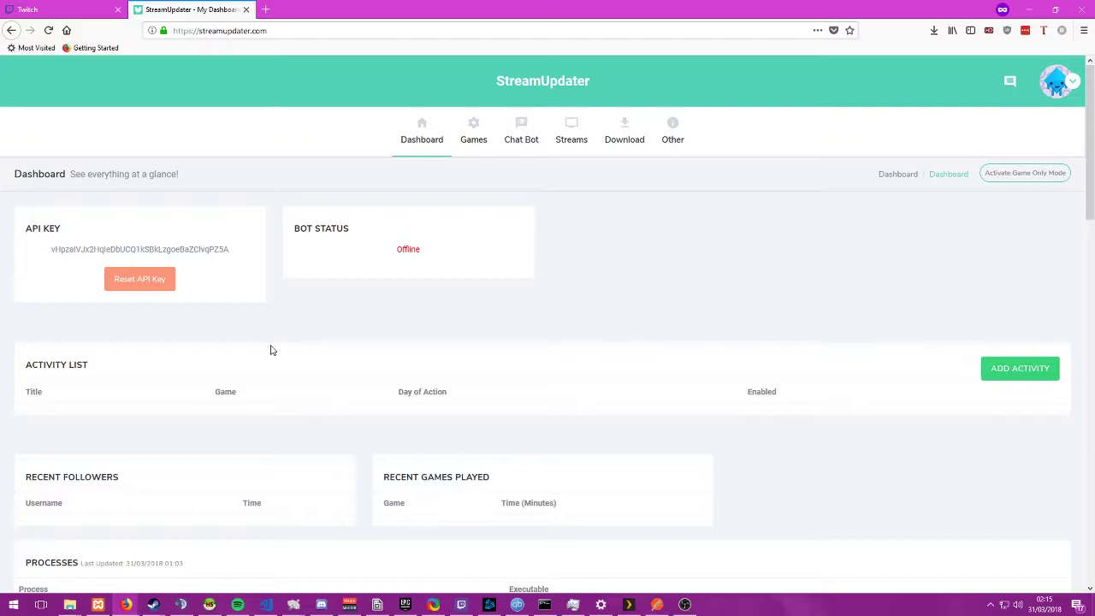
Step: Open the games library and examine which executables are assigned to Overwatch, Fortnite and Counter-Strike: Global Offensive
{"action": "left_click", "coordinate": [451, 160]}
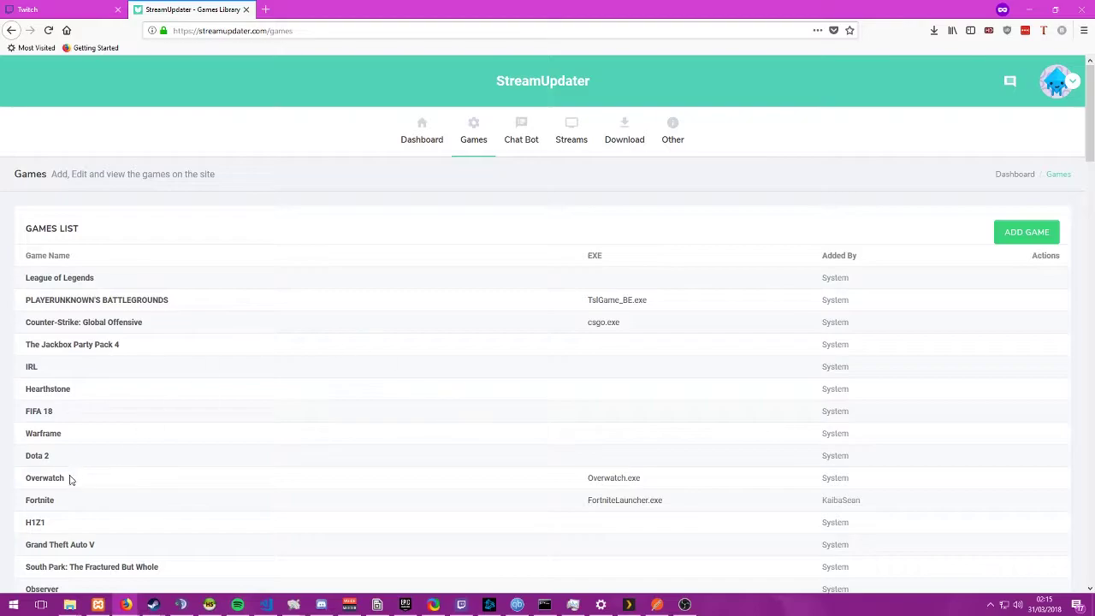
{"action": "left_click_drag", "start_coordinate": [72, 480], "coordinate": [26, 479]}
{"action": "left_click_drag", "start_coordinate": [664, 481], "coordinate": [574, 479]}
{"action": "left_click", "coordinate": [558, 487]}
{"action": "left_click_drag", "start_coordinate": [57, 500], "coordinate": [17, 500]}
{"action": "left_click_drag", "start_coordinate": [666, 504], "coordinate": [571, 511]}
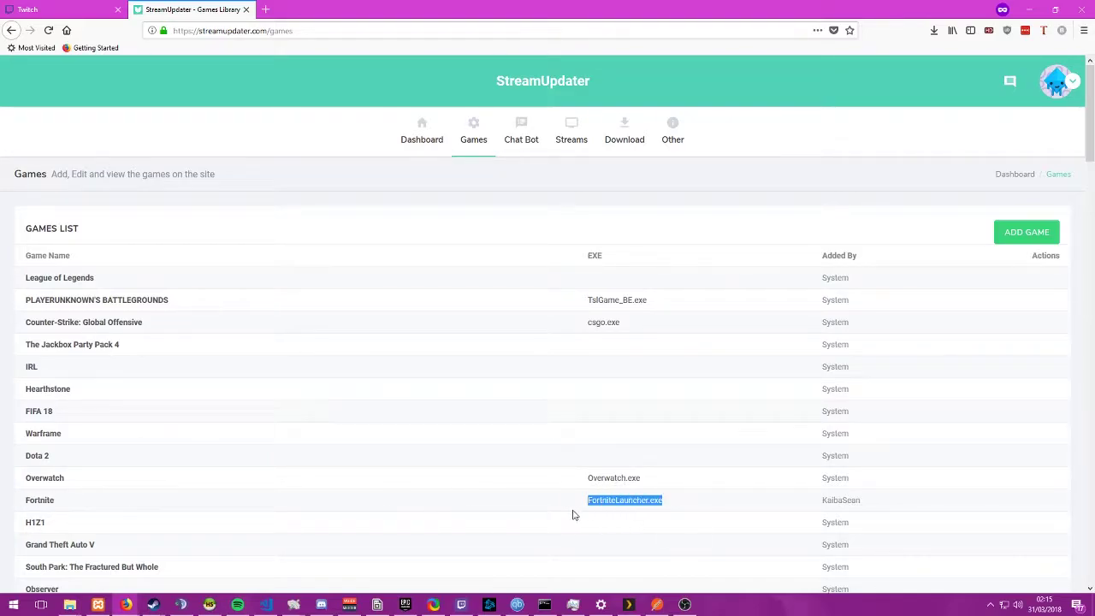
{"action": "left_click", "coordinate": [77, 504]}
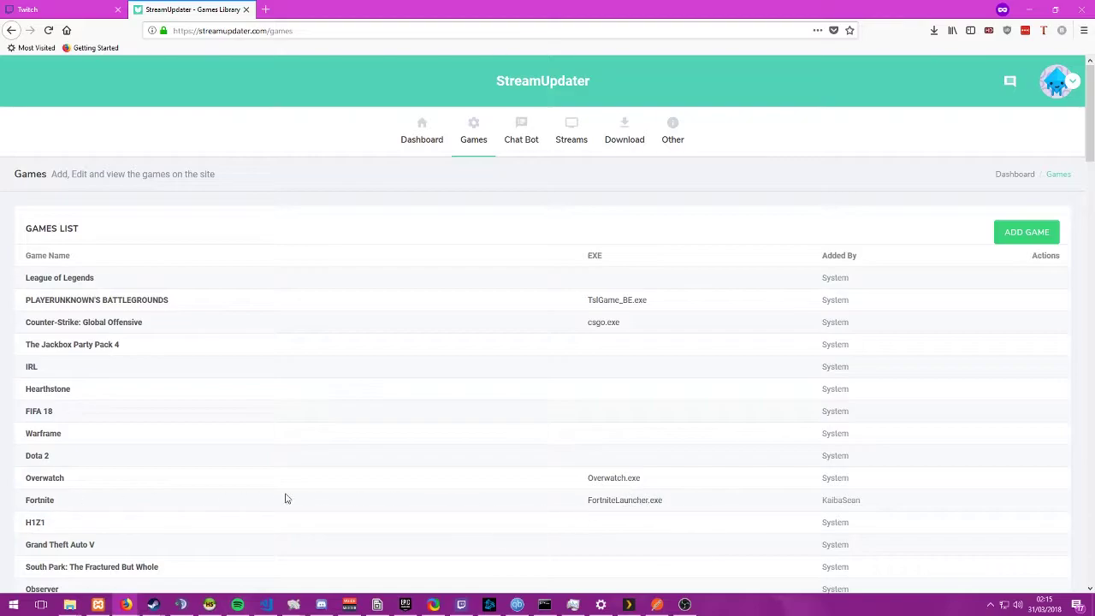
{"action": "double_click", "coordinate": [590, 256]}
{"action": "left_click_drag", "start_coordinate": [672, 501], "coordinate": [572, 501]}
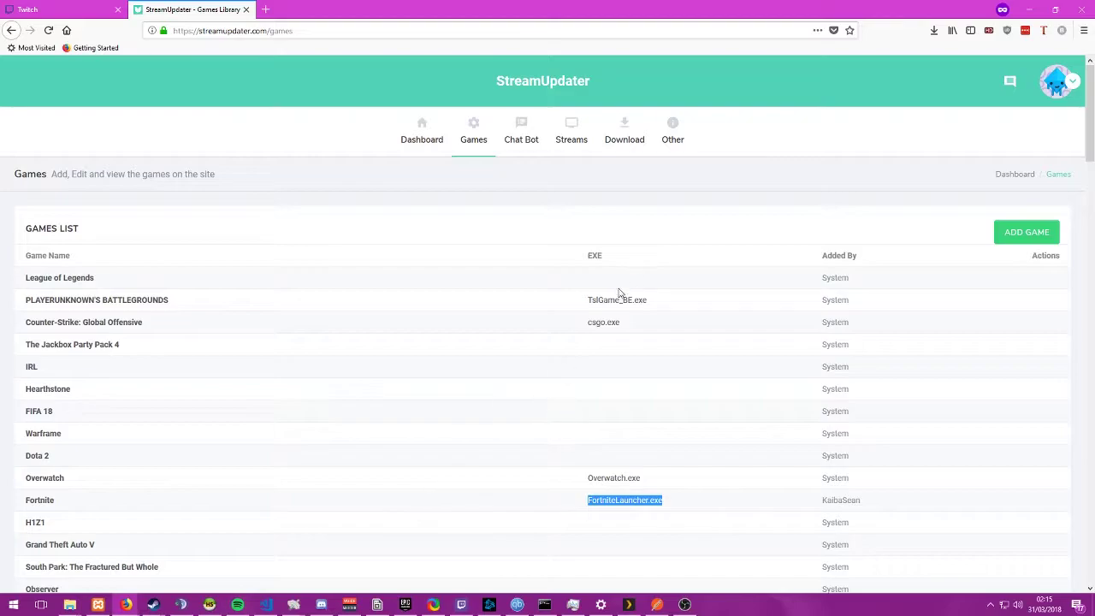
{"action": "left_click_drag", "start_coordinate": [143, 323], "coordinate": [20, 322]}
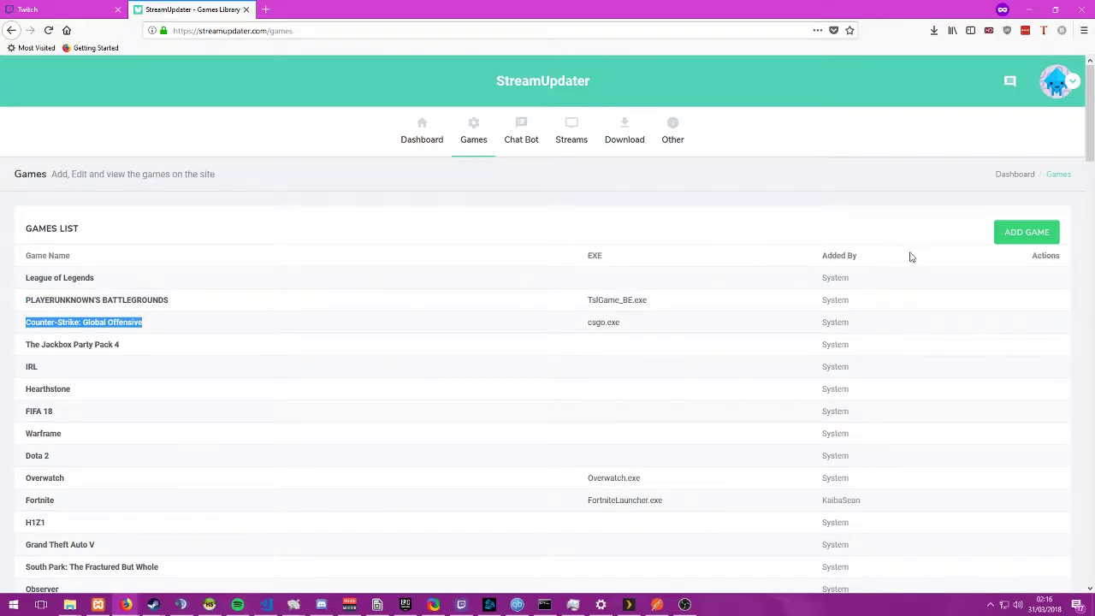
Step: Start adding a new game to the library and name it Nvidia Game
{"action": "left_click", "coordinate": [1017, 233]}
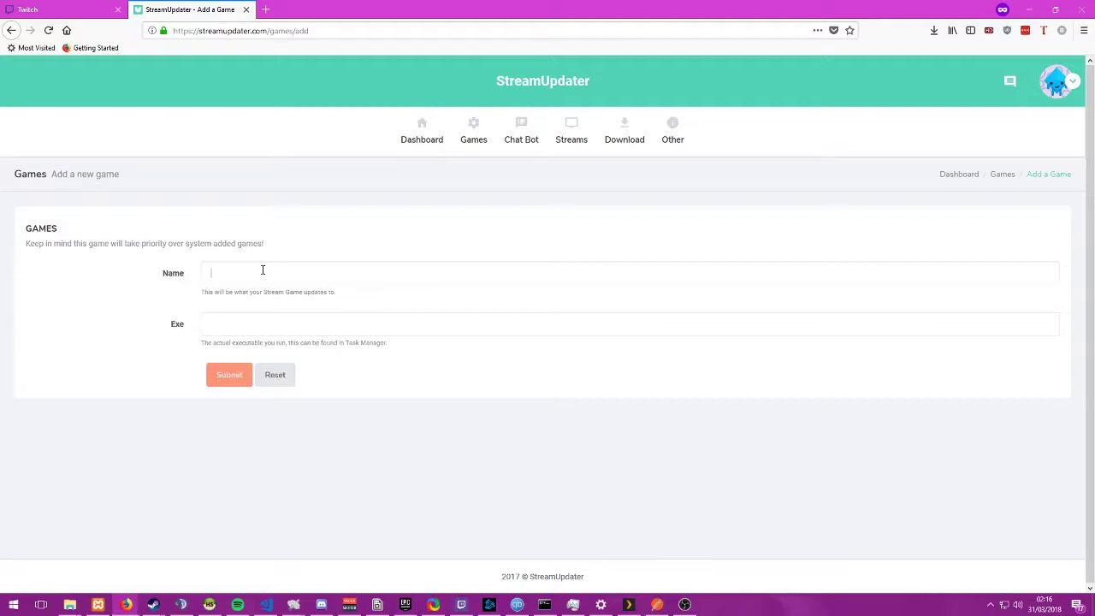
{"action": "left_click", "coordinate": [263, 270]}
{"action": "type", "text": "Nvidia "}
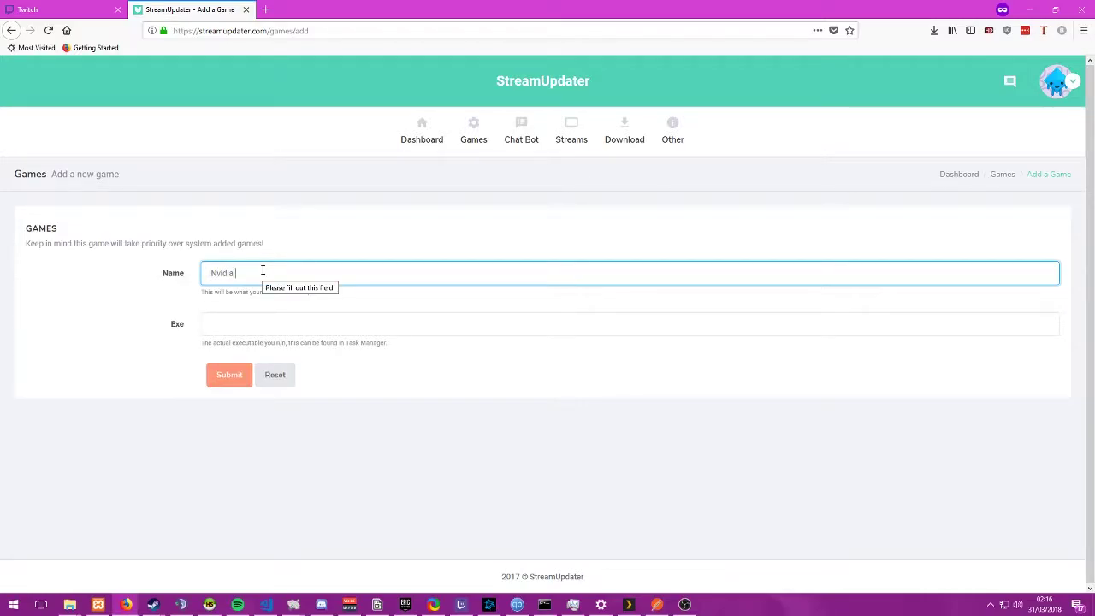
{"action": "type", "text": "Game"}
{"action": "key", "text": "Tab"}
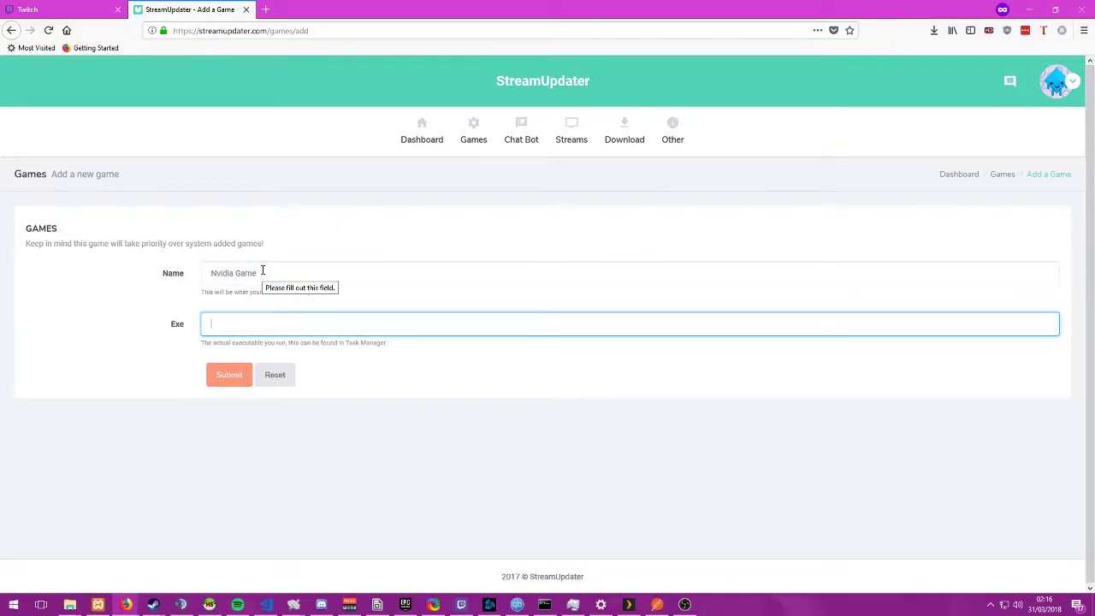
Step: Find the NVIDIA container process in Task Manager, set the new game's executable to nvcontainer.exe, and leave the form
{"action": "type", "text": "nvc"}
{"action": "key", "text": "alt+Tab"}
{"action": "scroll", "coordinate": [618, 343], "scroll_direction": "down", "scroll_amount": 3}
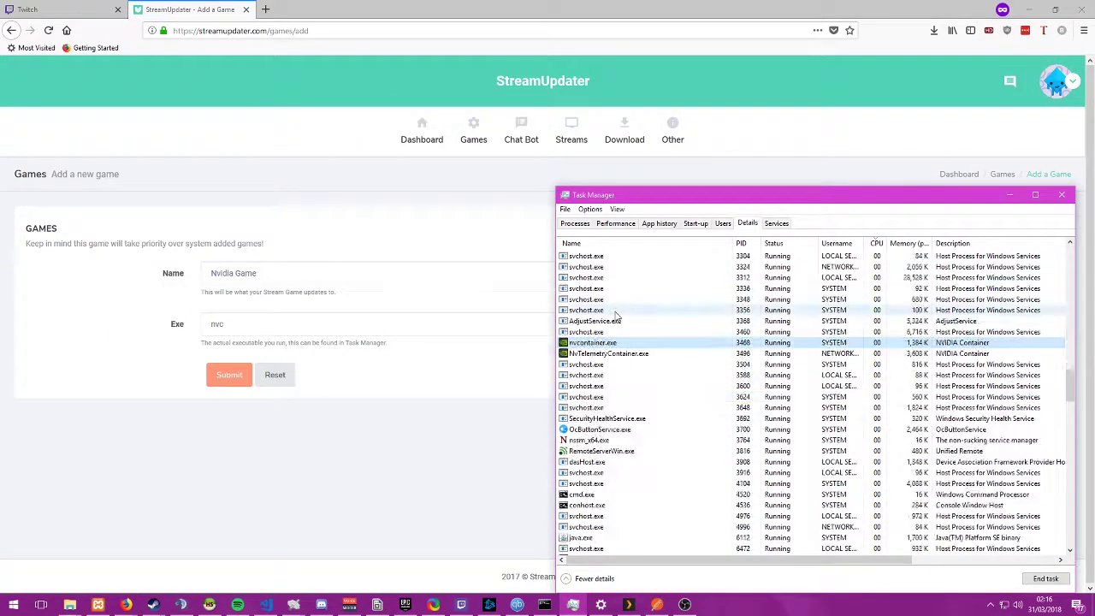
{"action": "left_click", "coordinate": [613, 344]}
{"action": "key", "text": "alt+Tab"}
{"action": "double_click", "coordinate": [288, 330]}
{"action": "type", "text": "nvco"}
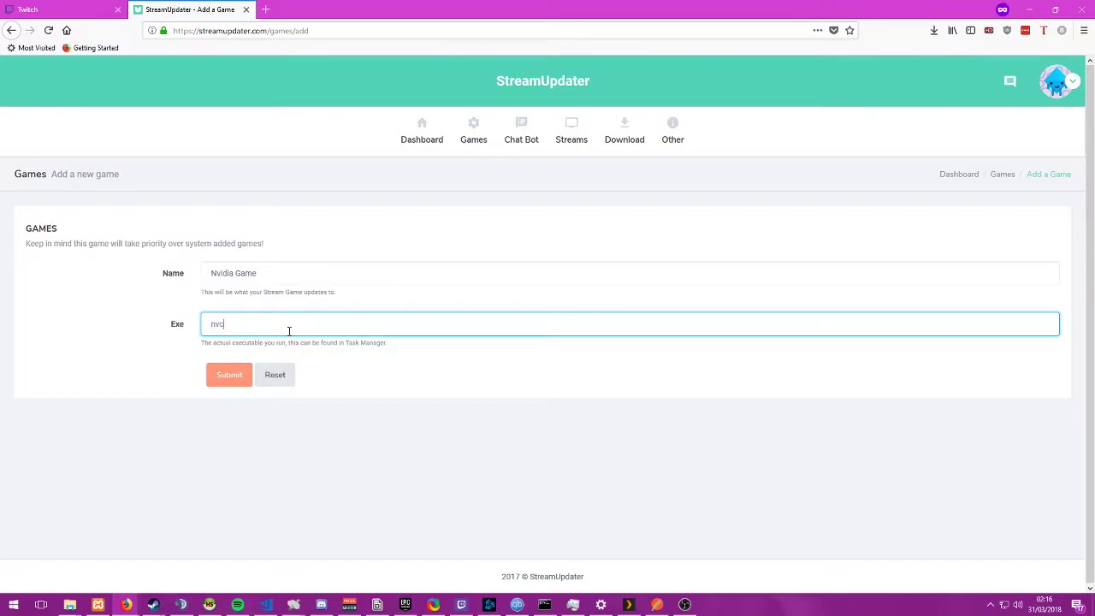
{"action": "type", "text": "ntainer.exe"}
{"action": "left_click_drag", "start_coordinate": [267, 275], "coordinate": [111, 269]}
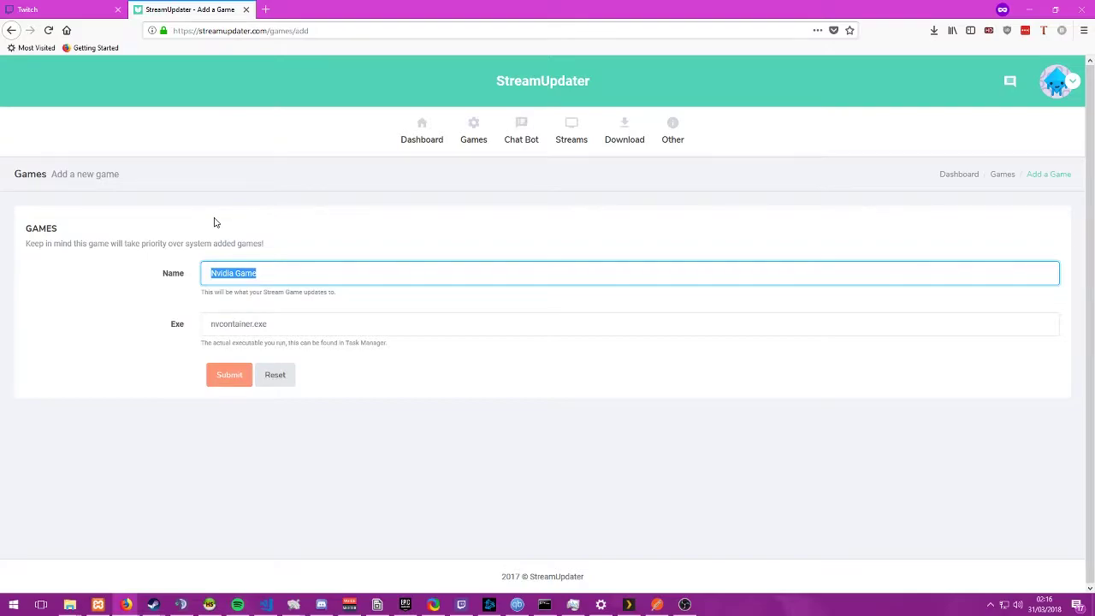
{"action": "key", "text": "Return"}
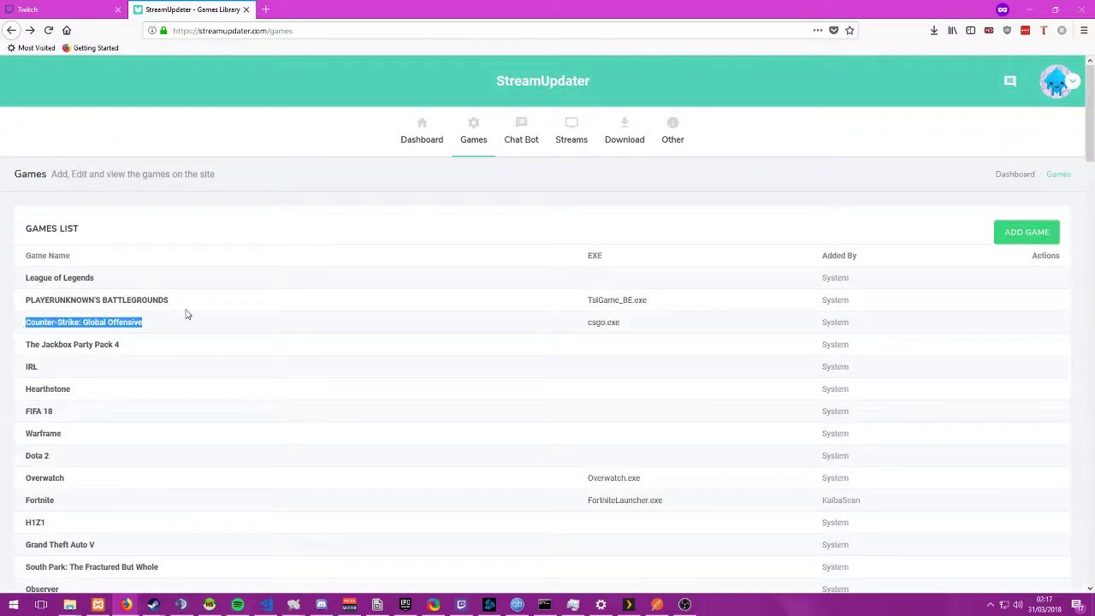
Step: Examine the Counter-Strike: Global Offensive executable in the games list and the running processes in Task Manager
{"action": "left_click_drag", "start_coordinate": [641, 322], "coordinate": [608, 323]}
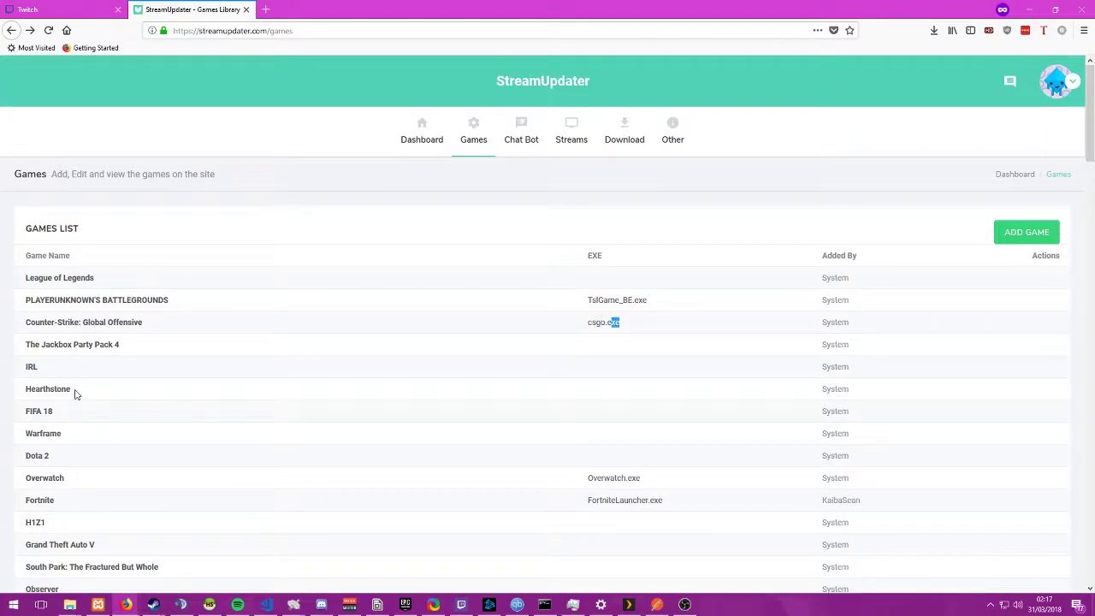
{"action": "key", "text": "ctrl+shift+Escape"}
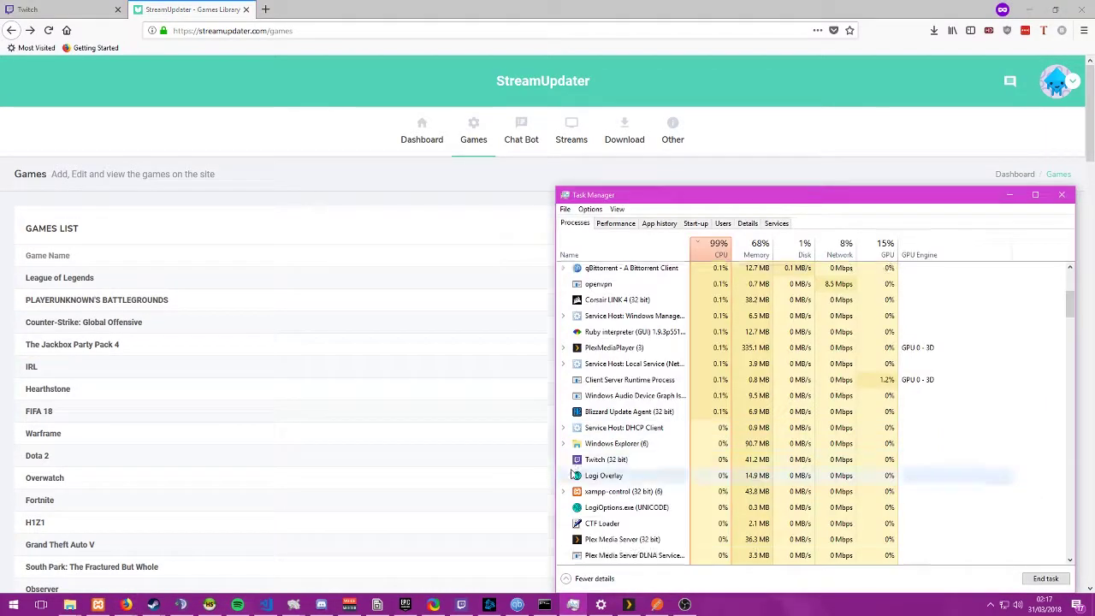
{"action": "scroll", "coordinate": [599, 501], "scroll_direction": "down", "scroll_amount": 5}
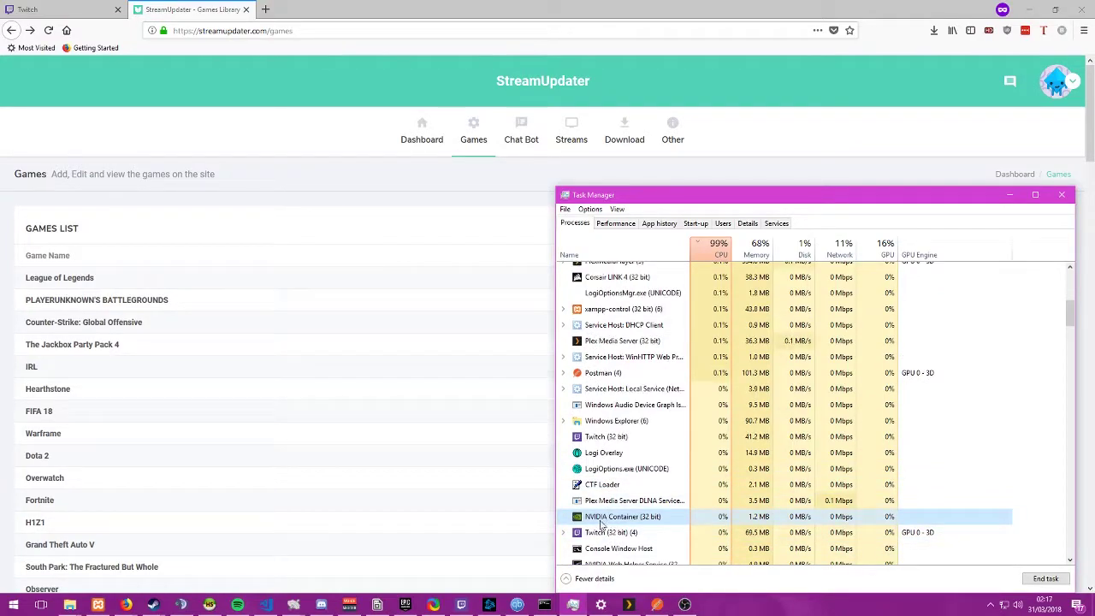
{"action": "left_click", "coordinate": [330, 332]}
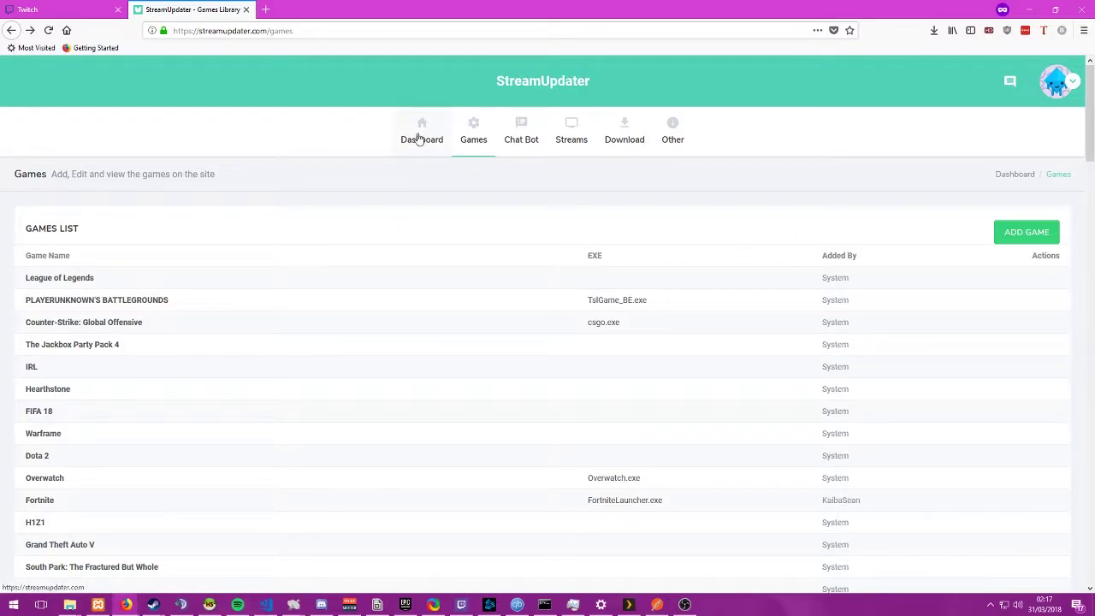
Step: Start a new activity from the dashboard and title it Hearts of Iron Stream UK Playthrough
{"action": "scroll", "coordinate": [426, 288], "scroll_direction": "down", "scroll_amount": 5}
{"action": "left_click_drag", "start_coordinate": [115, 366], "coordinate": [204, 323]}
{"action": "left_click", "coordinate": [202, 320]}
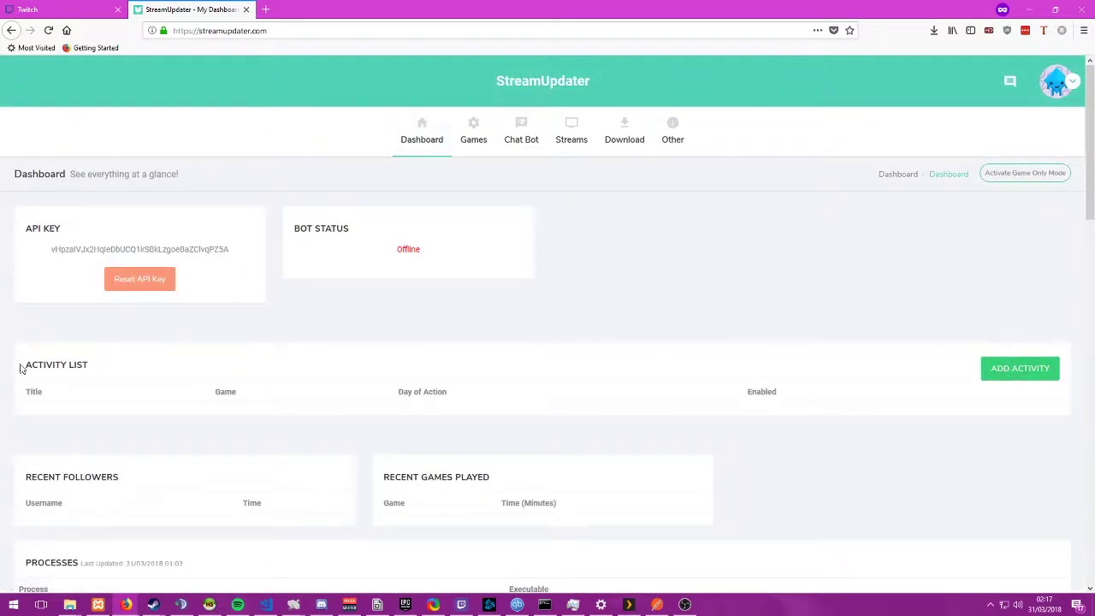
{"action": "left_click", "coordinate": [1007, 371]}
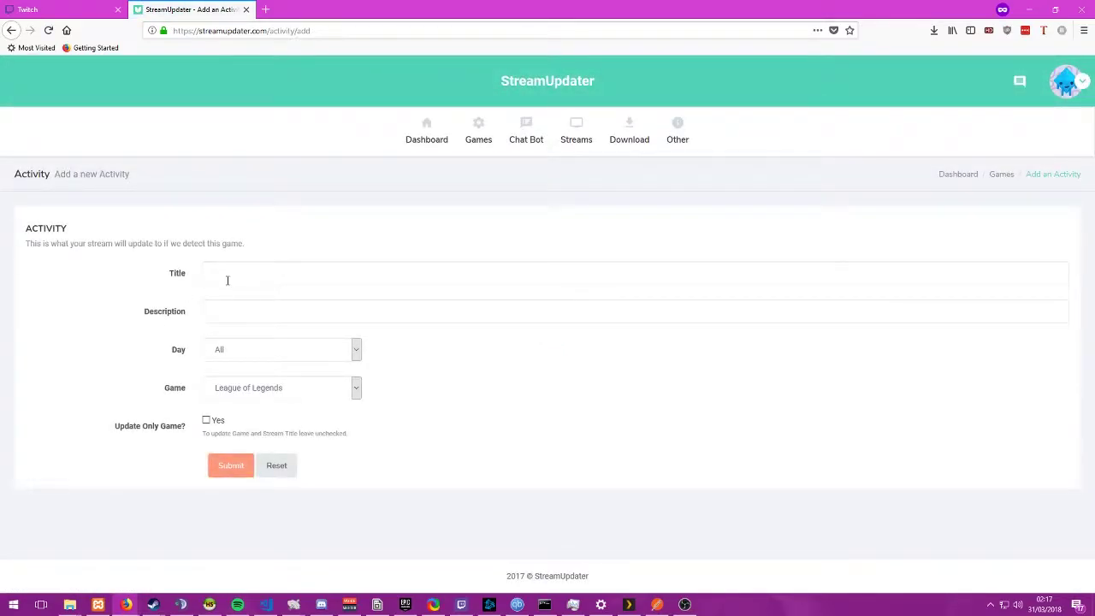
{"action": "left_click", "coordinate": [227, 274]}
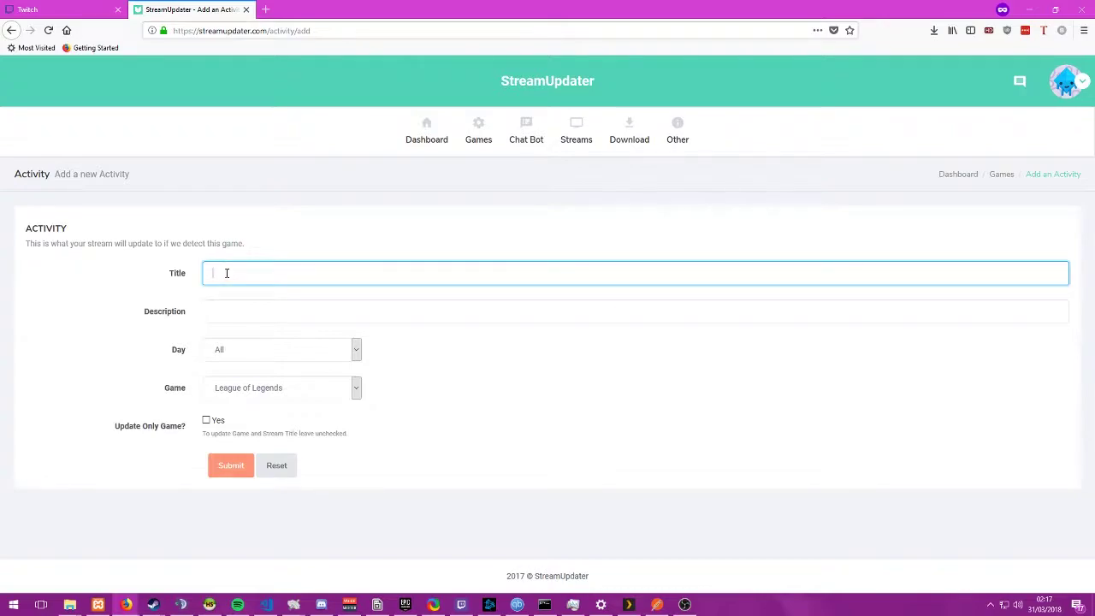
{"action": "type", "text": "Hearts of Ir"}
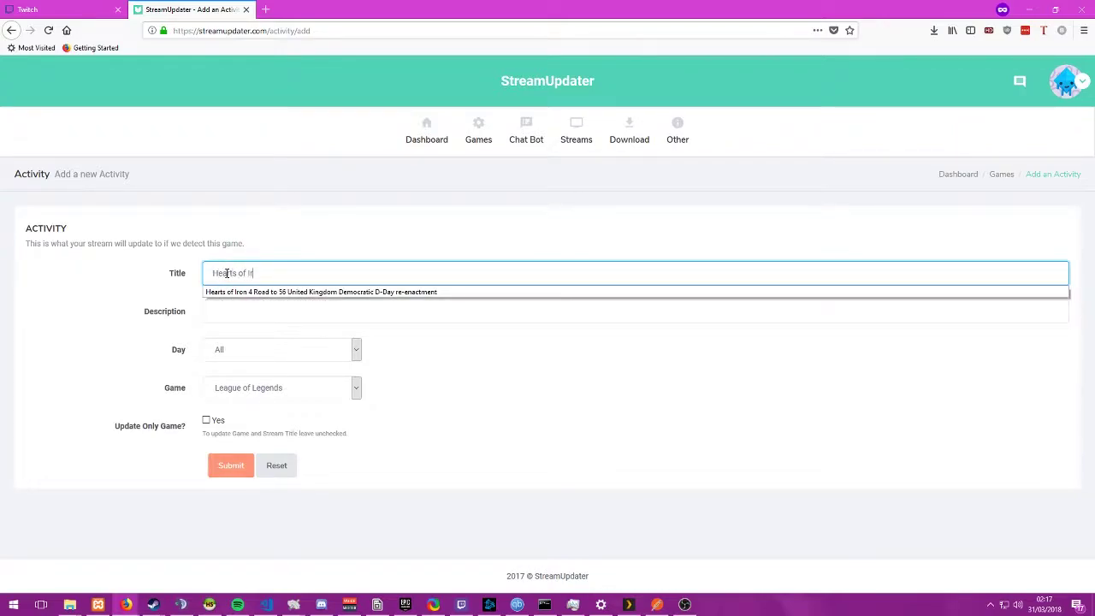
{"action": "type", "text": "on Stream UK Playthrough"}
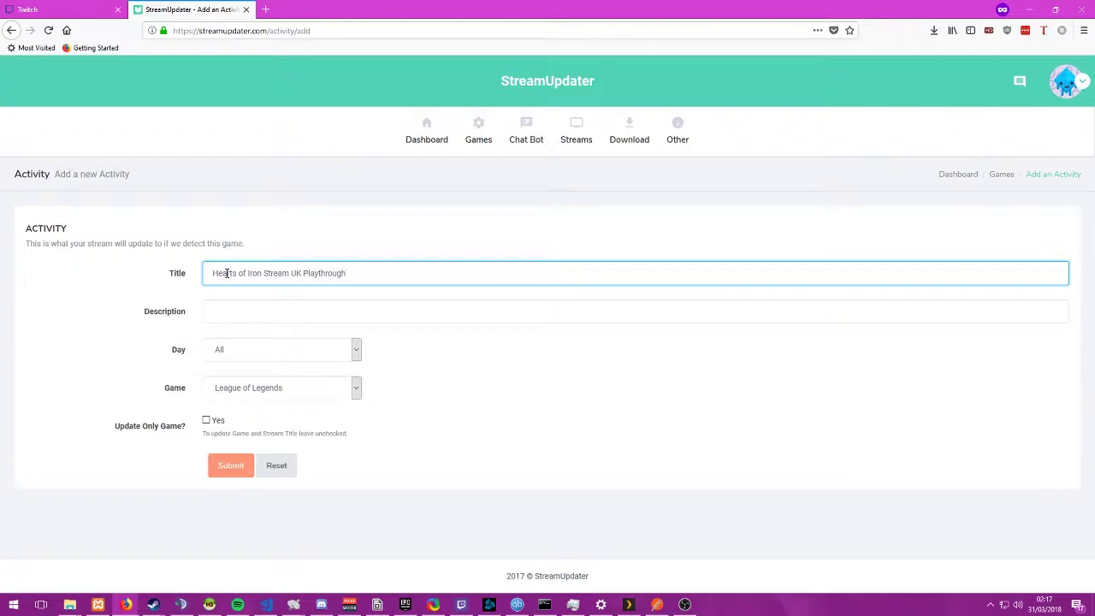
Step: Copy the activity's title into its description, Hearts of Iron Stream UK Playthrough
{"action": "left_click", "coordinate": [218, 309]}
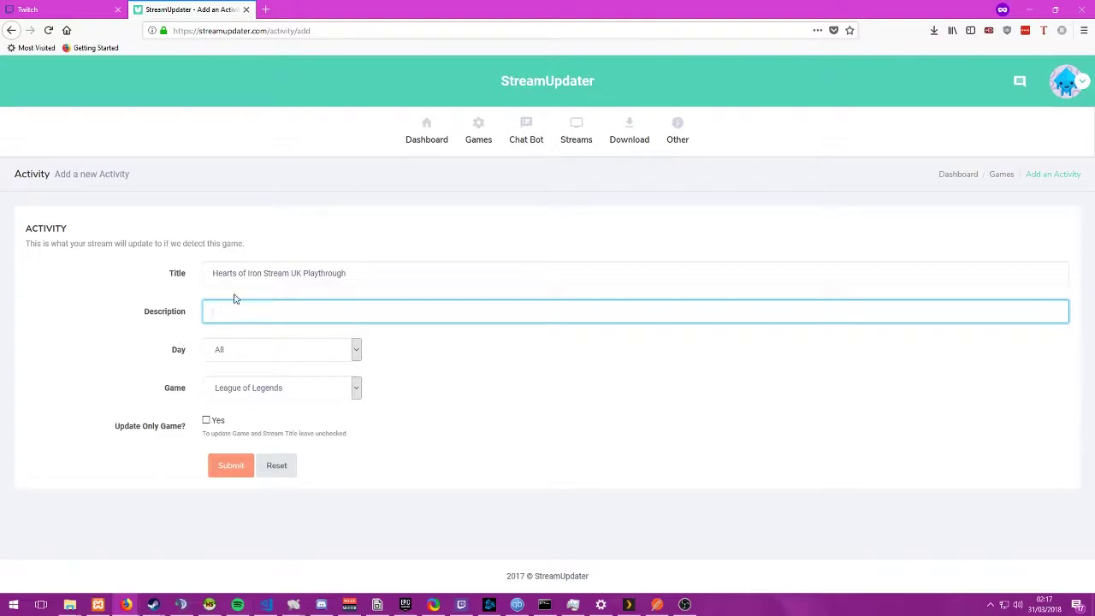
{"action": "triple_click", "coordinate": [242, 276]}
{"action": "key", "text": "ctrl+c"}
{"action": "left_click", "coordinate": [240, 313]}
{"action": "key", "text": "ctrl+v"}
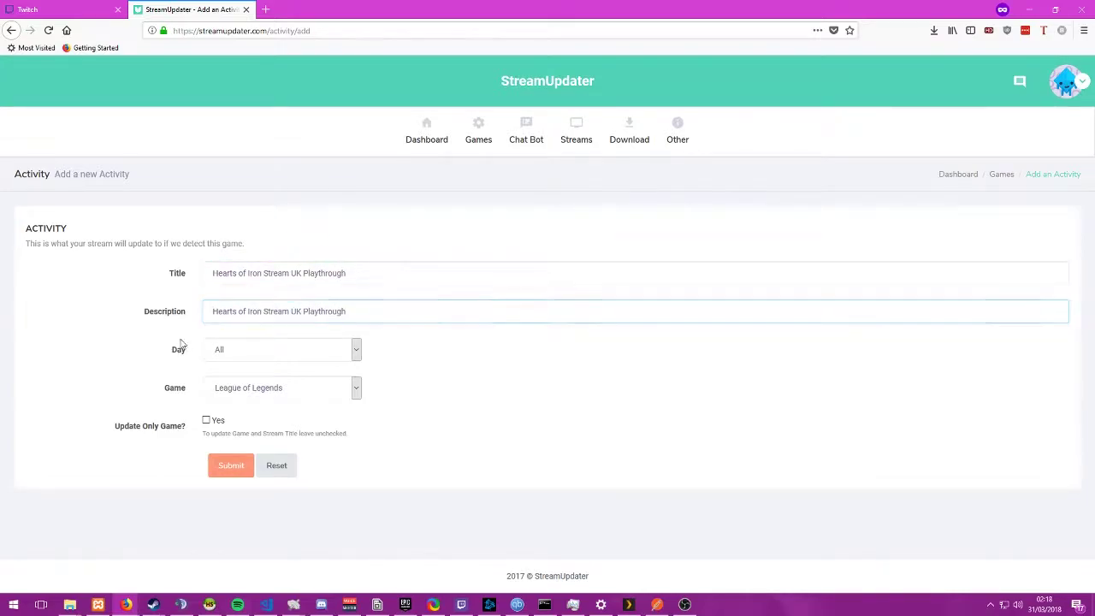
Step: Check today's date in the system calendar and set the activity's day to Friday
{"action": "left_click", "coordinate": [253, 348]}
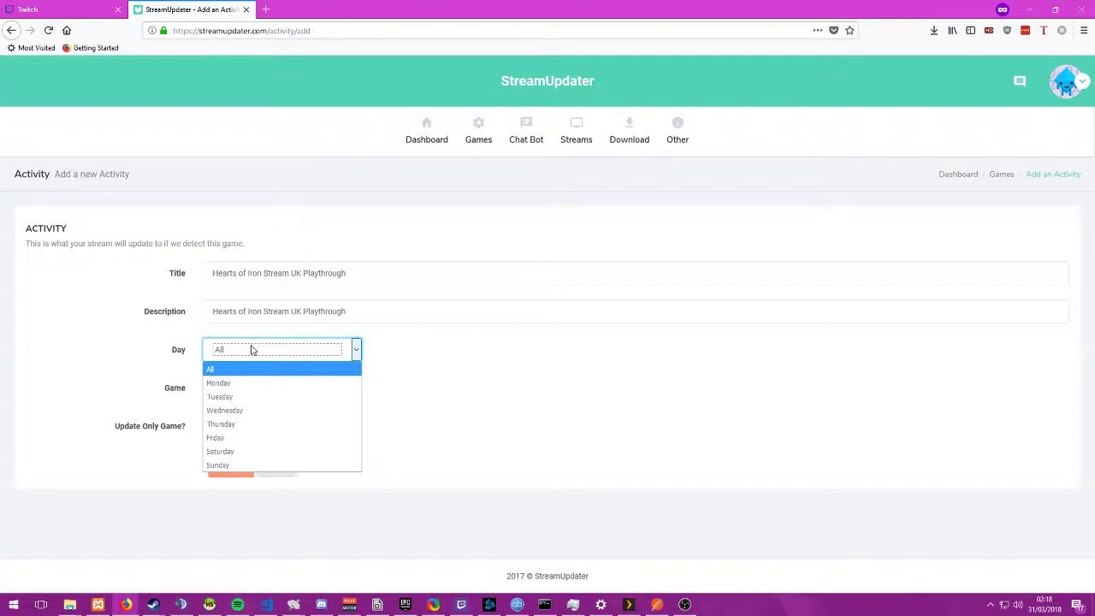
{"action": "left_click", "coordinate": [242, 395]}
{"action": "left_click", "coordinate": [1047, 597]}
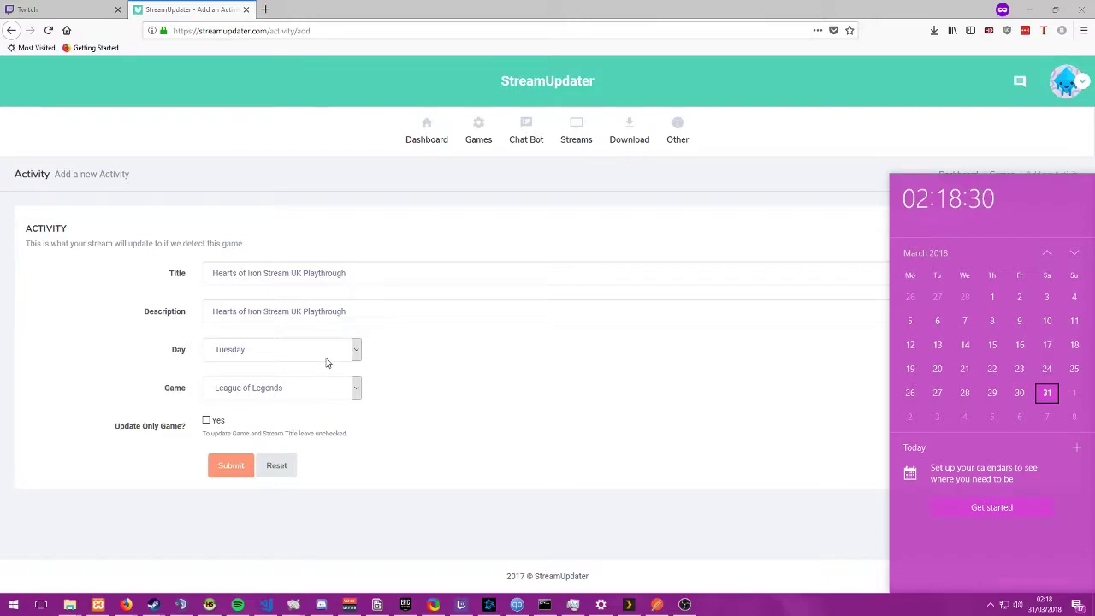
{"action": "left_click", "coordinate": [327, 359]}
{"action": "left_click", "coordinate": [255, 434]}
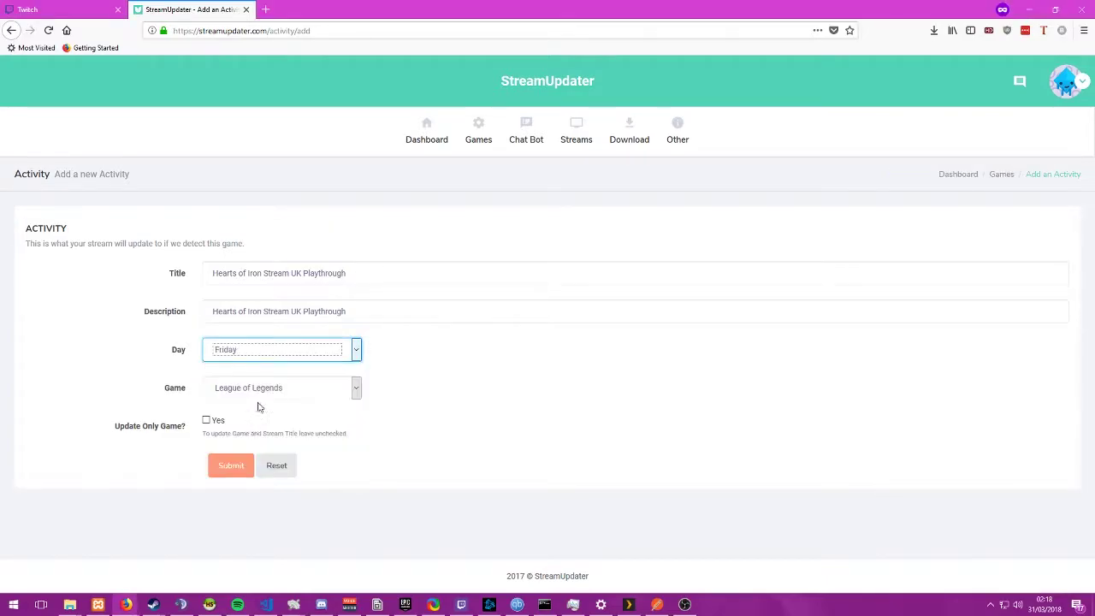
Step: Change the end of the activity's title so it reads Hearts of Iron Stream Friday Viewer Run
{"action": "triple_click", "coordinate": [350, 275]}
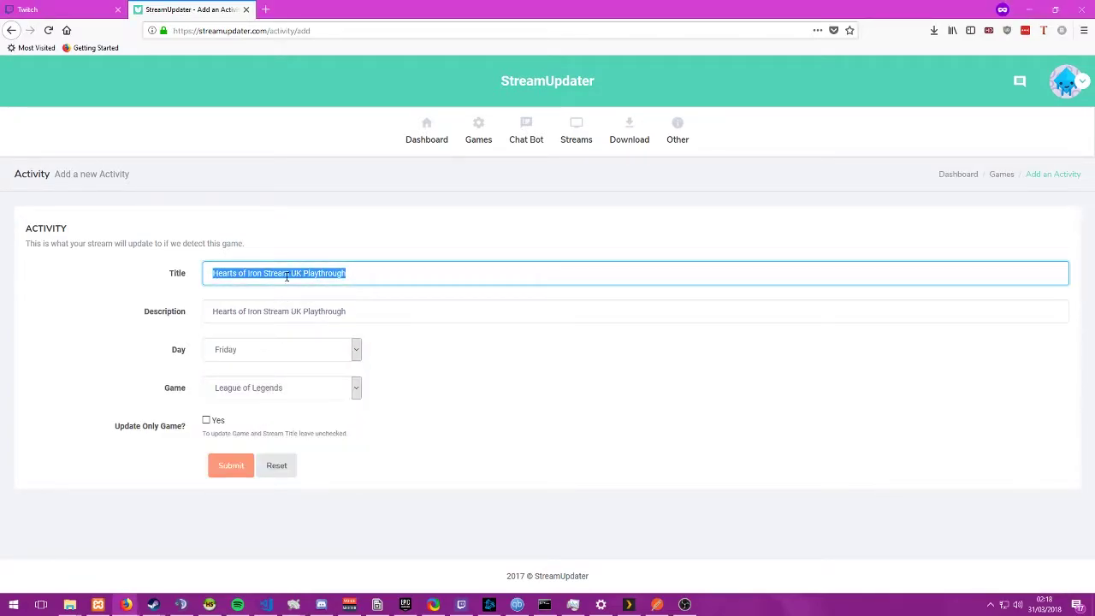
{"action": "left_click_drag", "start_coordinate": [290, 273], "coordinate": [362, 270]}
{"action": "type", "text": "Friday Viewer Run"}
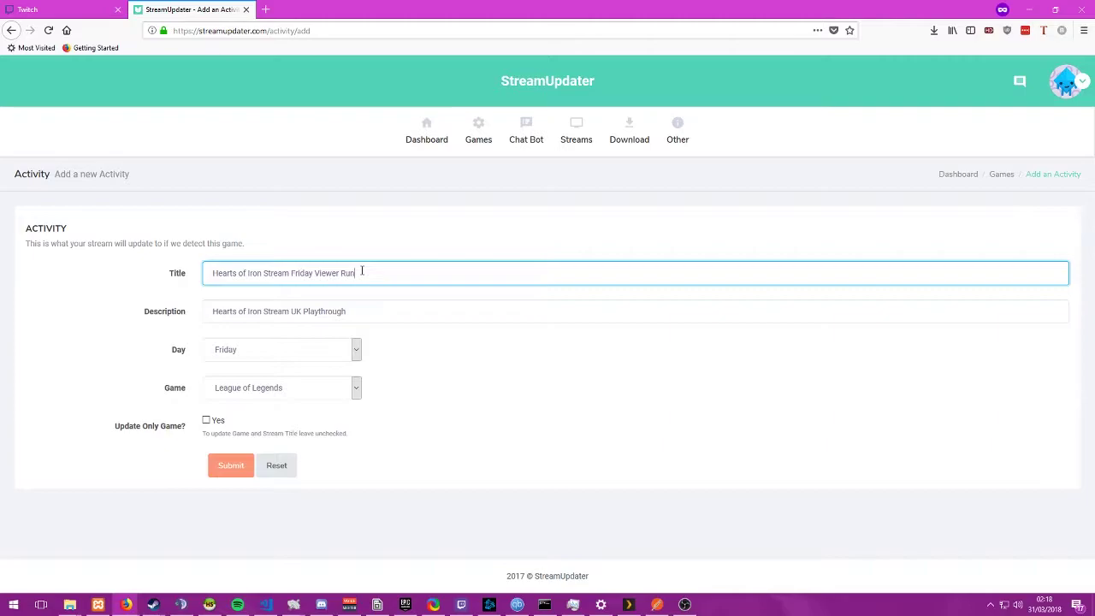
Step: Choose Hearts of Iron IV as the activity's game
{"action": "left_click", "coordinate": [288, 389]}
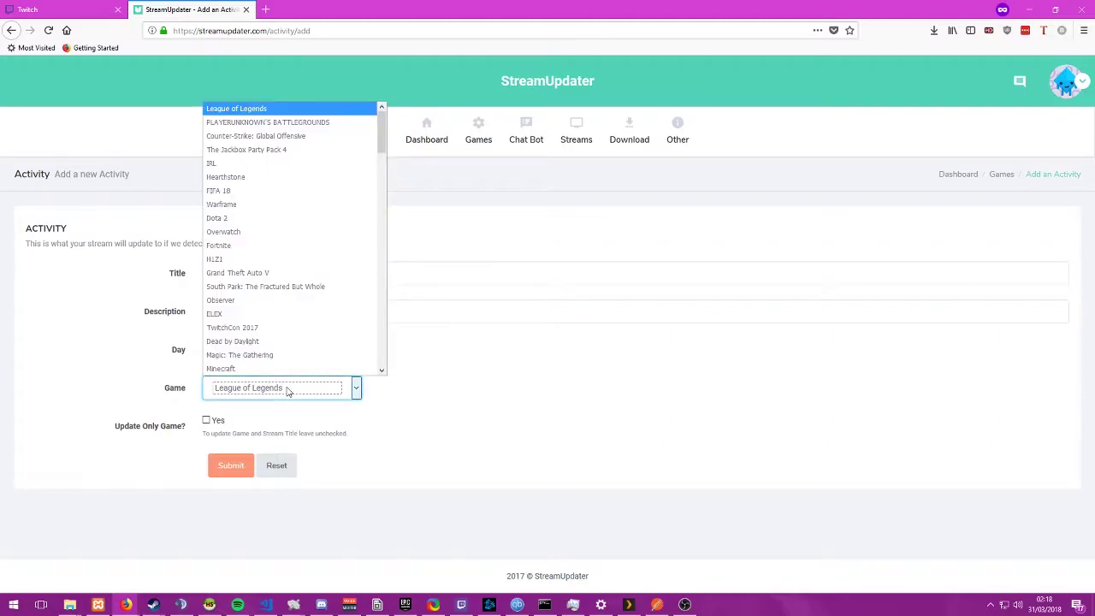
{"action": "key", "text": "h"}
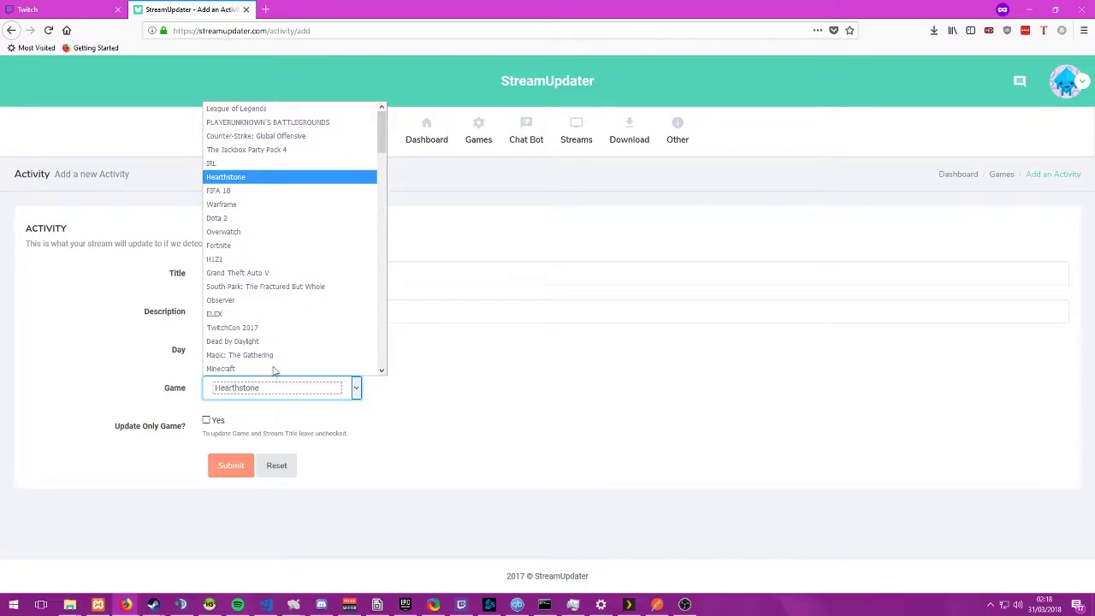
{"action": "scroll", "coordinate": [255, 298], "scroll_direction": "down", "scroll_amount": 5}
{"action": "scroll", "coordinate": [246, 325], "scroll_direction": "down", "scroll_amount": 10}
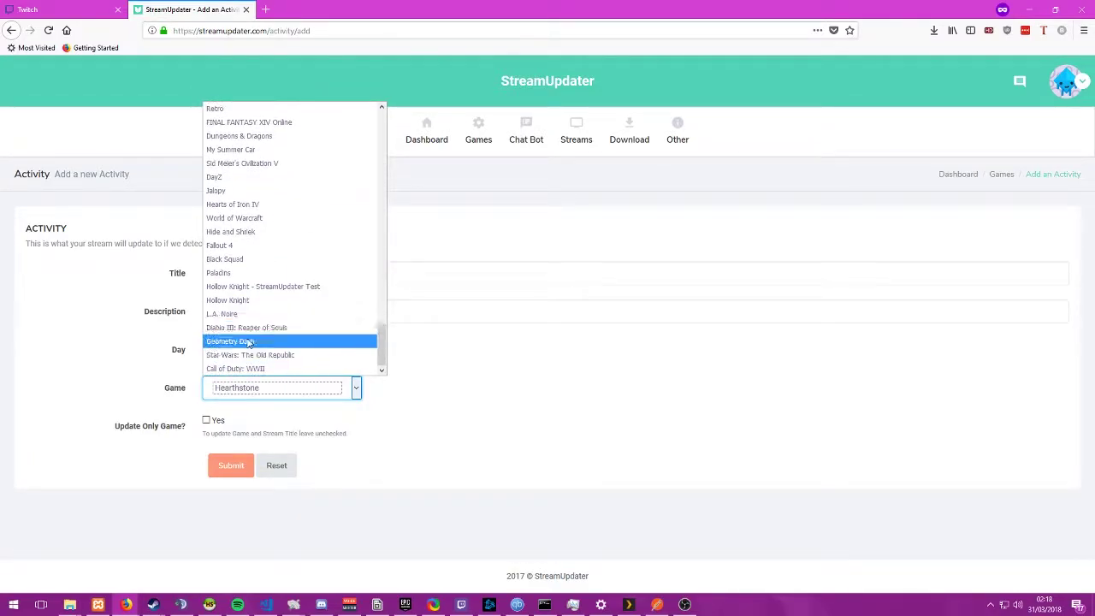
{"action": "left_click", "coordinate": [247, 208]}
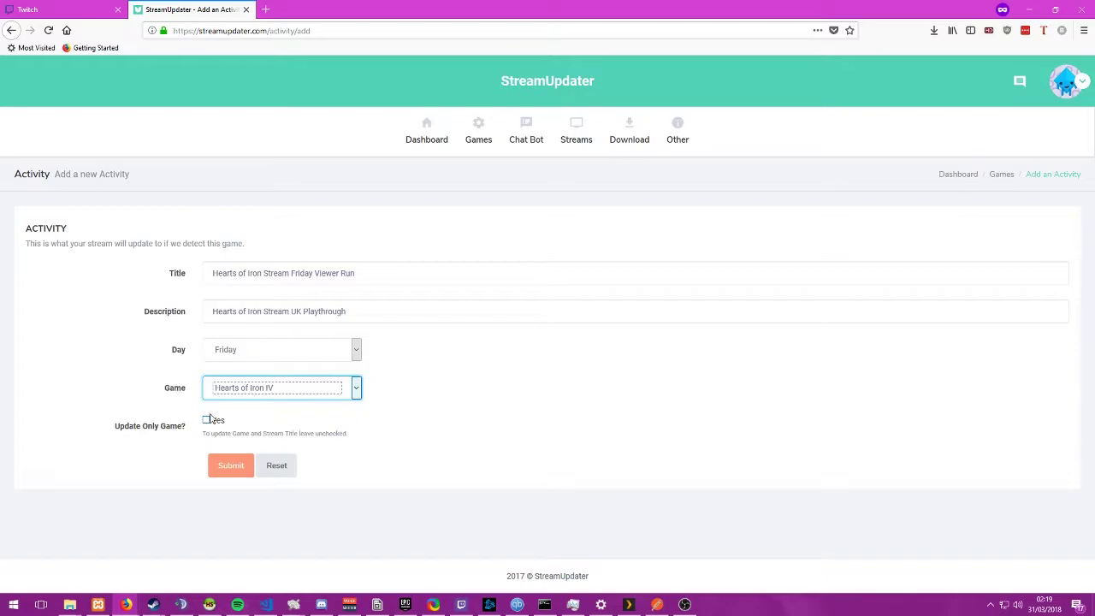
Step: Clear the activity's title, enable Update Only Game, and submit the activity
{"action": "triple_click", "coordinate": [305, 275]}
{"action": "key", "text": "BackSpace"}
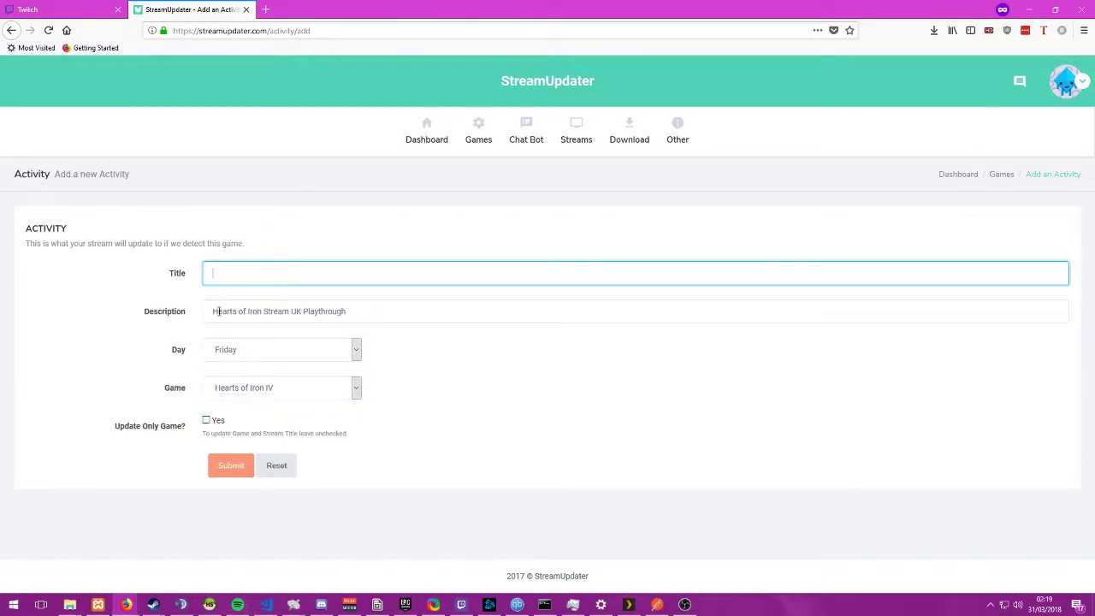
{"action": "left_click", "coordinate": [204, 427]}
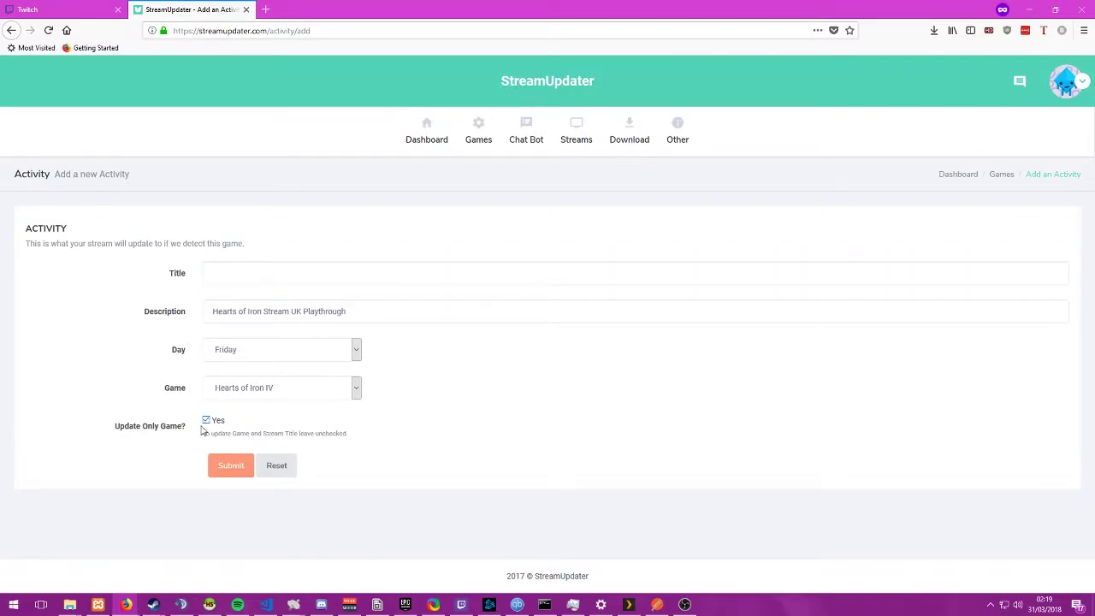
{"action": "left_click", "coordinate": [235, 473]}
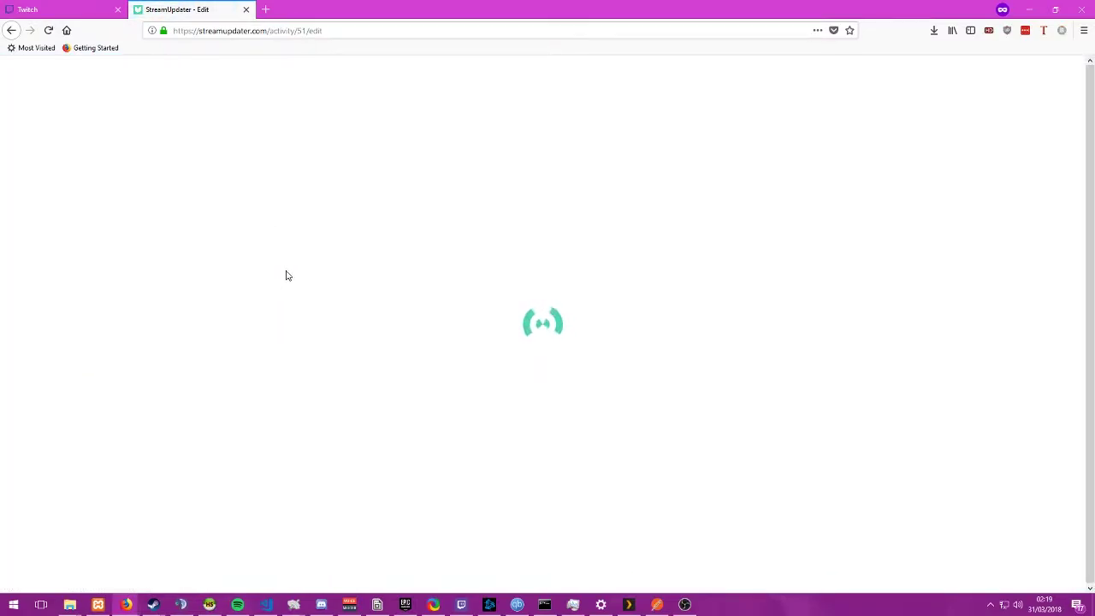
Step: Edit the saved activity: set the title to Hearts of Iron Stream UK Playthrough, disable Update Only Game, and save it
{"action": "left_click", "coordinate": [294, 260]}
{"action": "key", "text": "ctrl+v"}
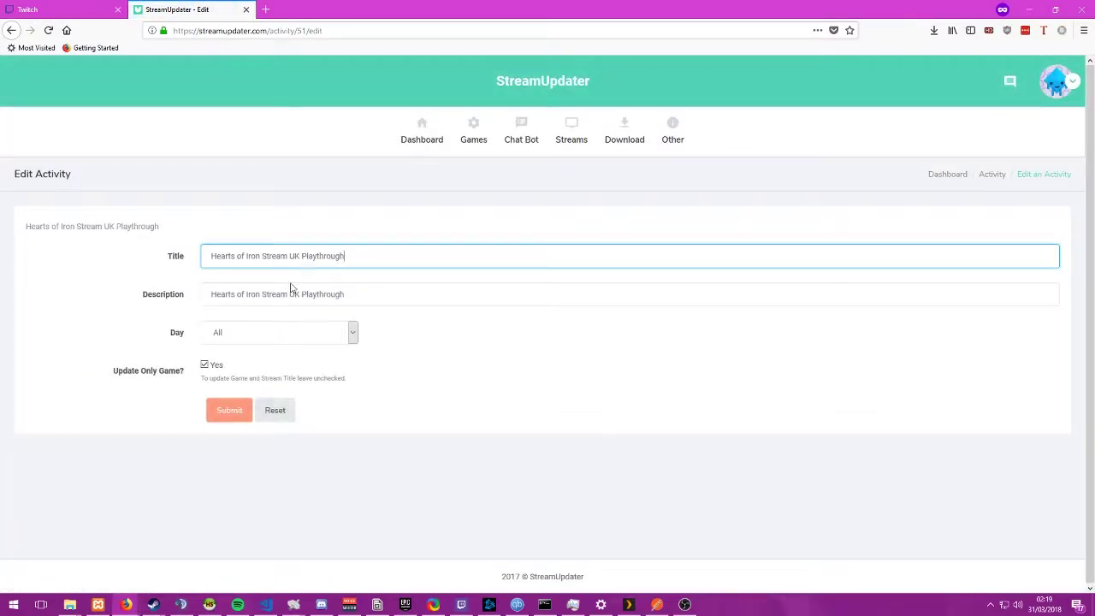
{"action": "left_click", "coordinate": [205, 365]}
{"action": "left_click", "coordinate": [227, 415]}
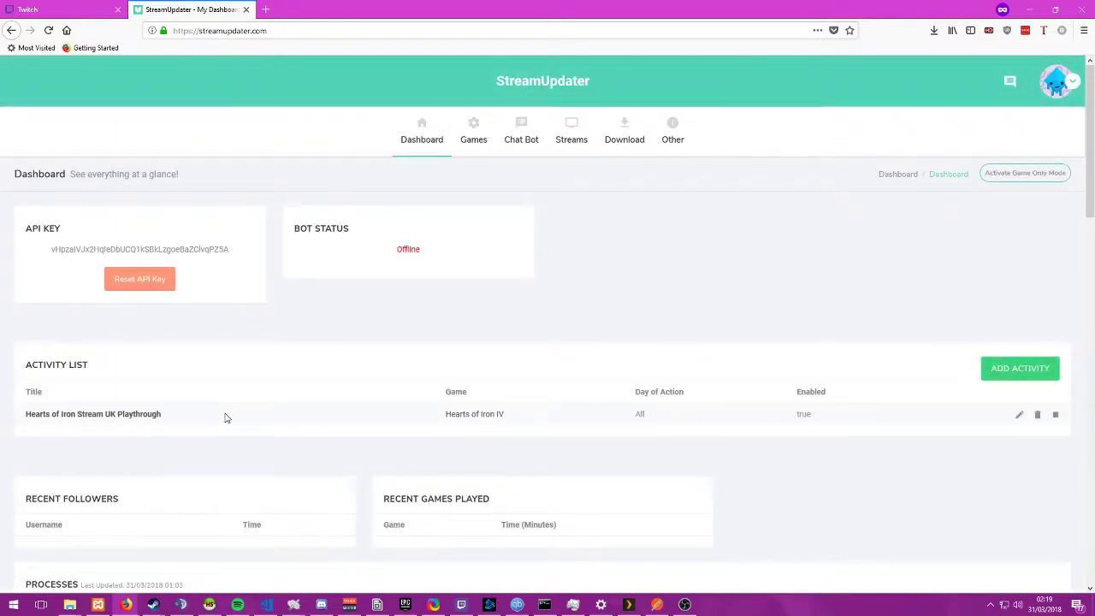
Step: Start a second activity and title it World of Warcraft Raid Runs + HOI in the background
{"action": "left_click_drag", "start_coordinate": [452, 425], "coordinate": [479, 405]}
{"action": "left_click", "coordinate": [485, 372]}
{"action": "left_click", "coordinate": [1033, 375]}
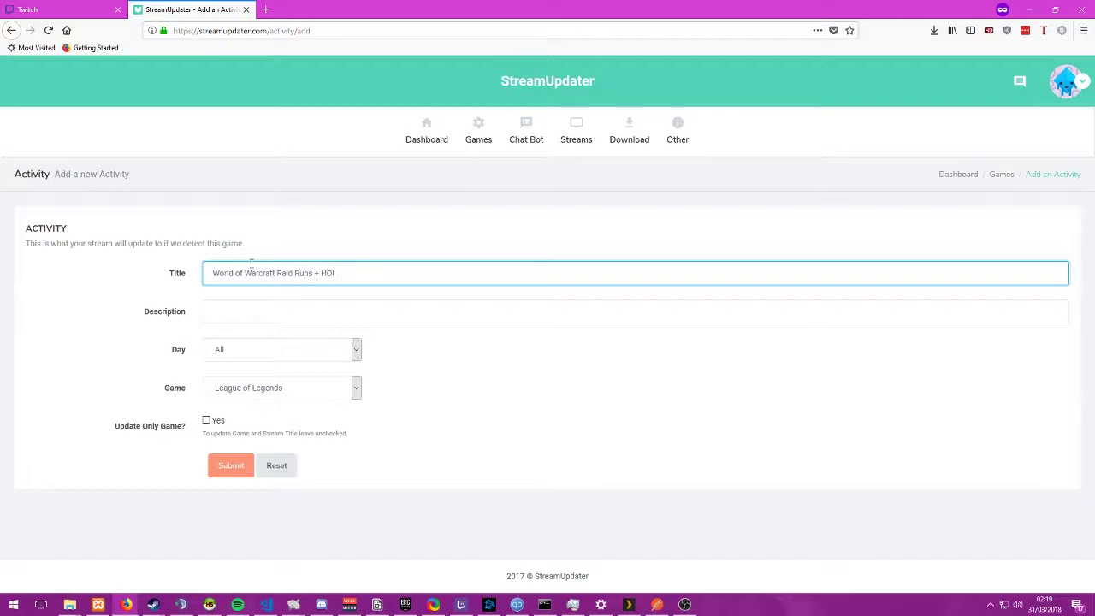
{"action": "type", "text": "background"}
{"action": "key", "text": "ctrl+a"}
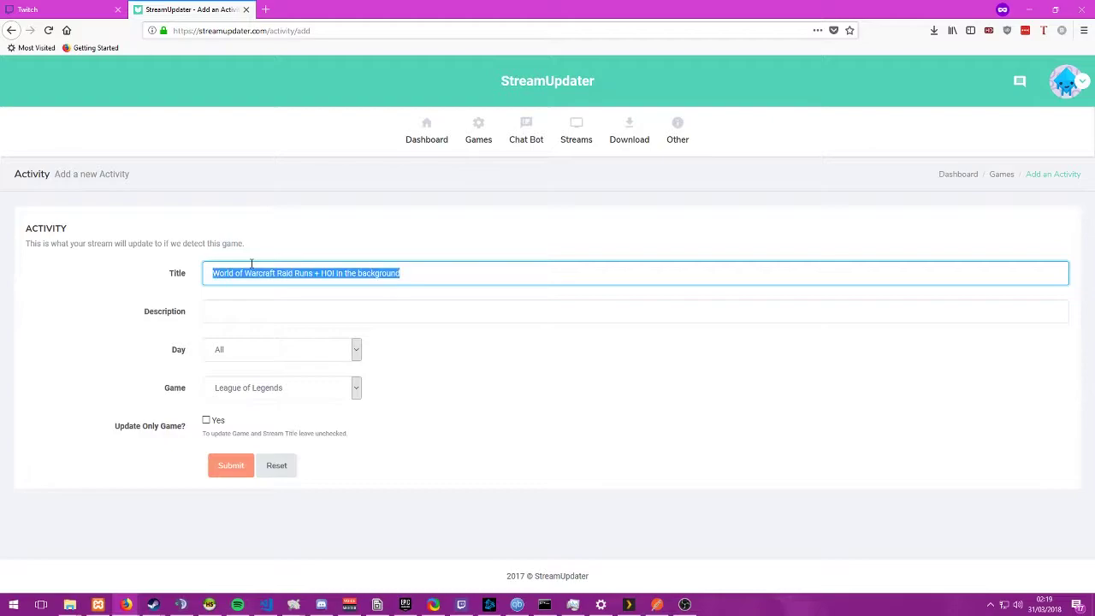
Step: Choose World of Warcraft as the second activity's game and submit the activity
{"action": "left_click", "coordinate": [296, 393]}
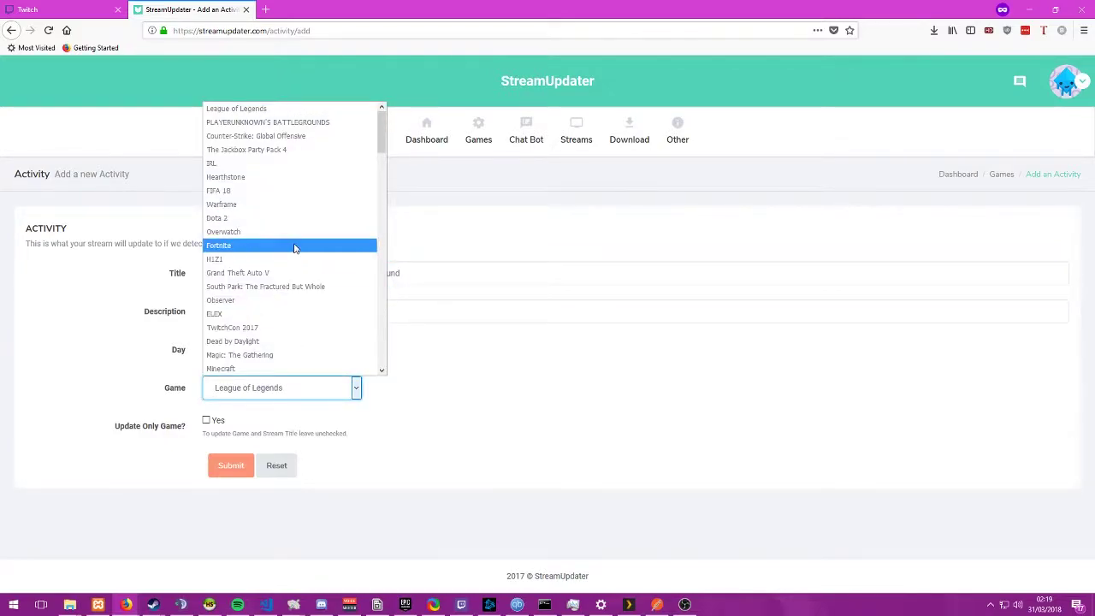
{"action": "type", "text": "world of warcraft"}
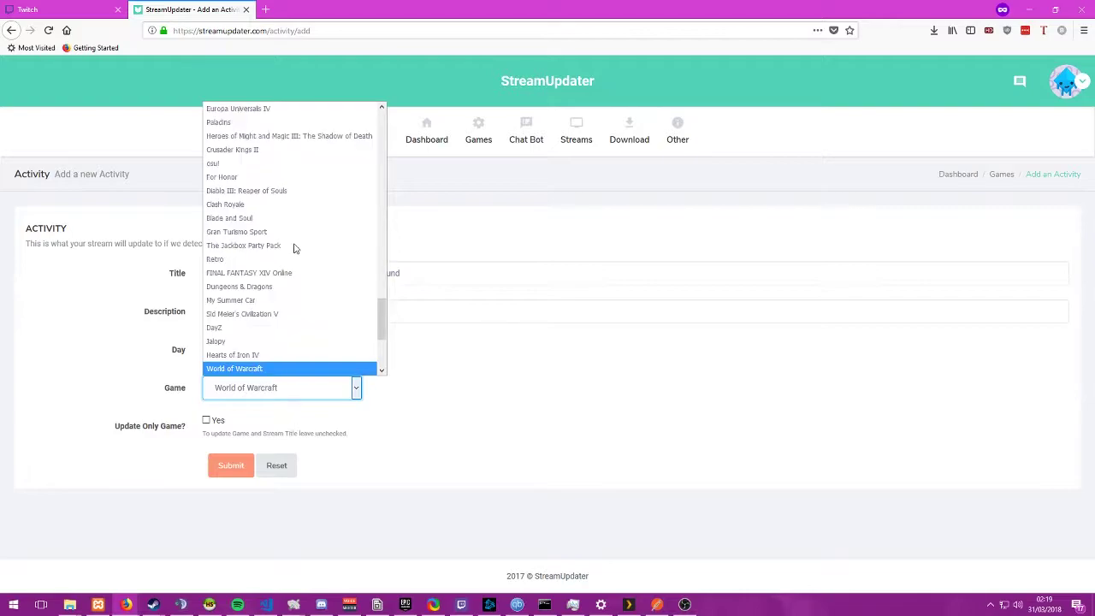
{"action": "key", "text": "Return"}
{"action": "left_click", "coordinate": [226, 473]}
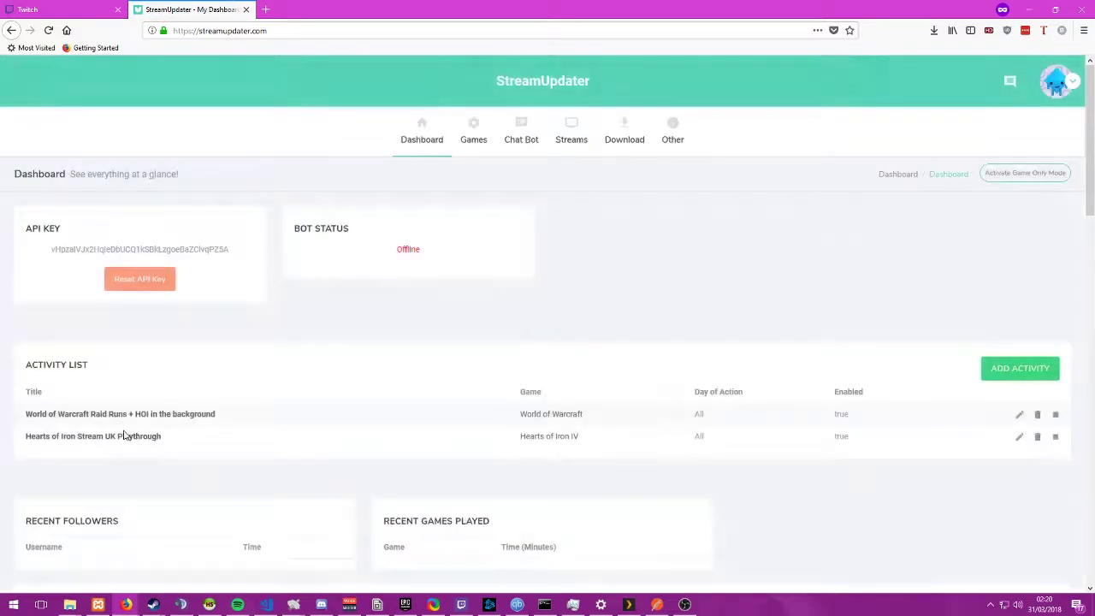
Step: Disable the Hearts of Iron Stream UK Playthrough activity and compare its entry with the World of Warcraft activity
{"action": "left_click", "coordinate": [1058, 439]}
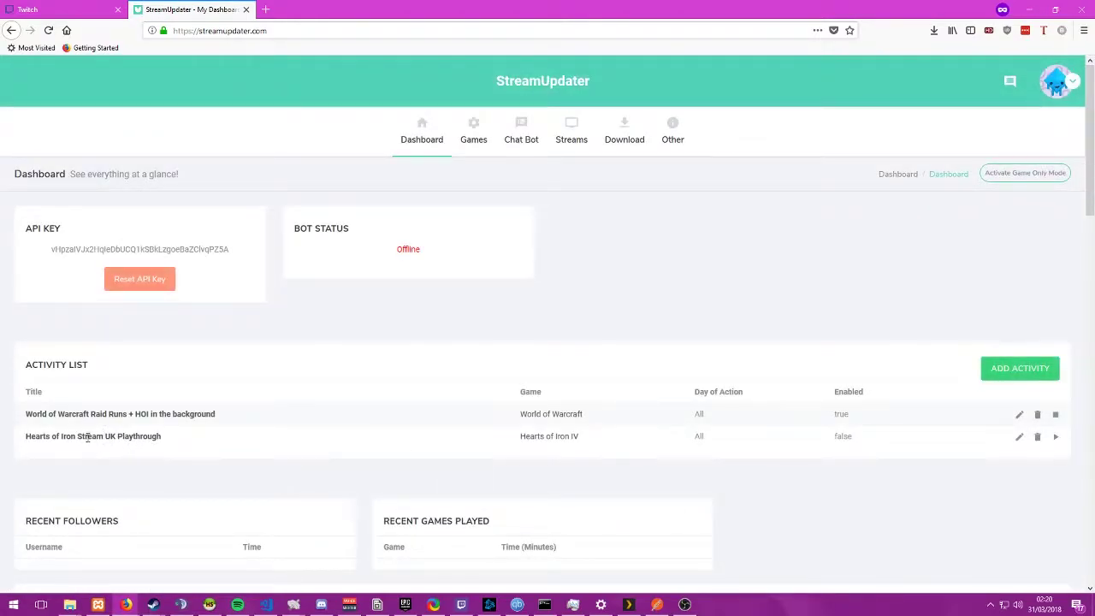
{"action": "triple_click", "coordinate": [87, 438]}
{"action": "triple_click", "coordinate": [154, 413]}
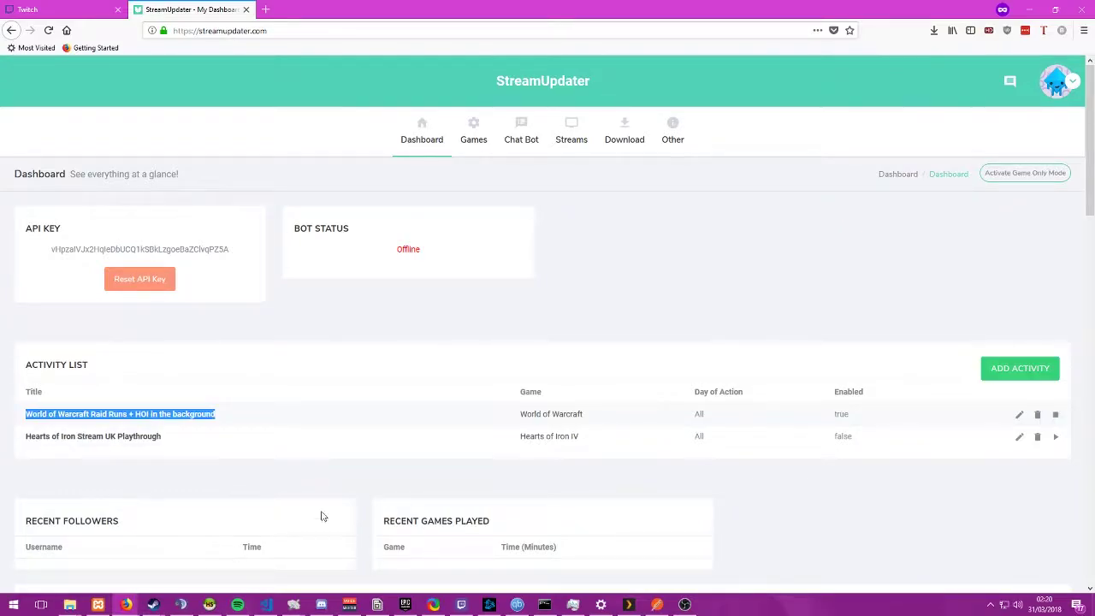
{"action": "double_click", "coordinate": [552, 414]}
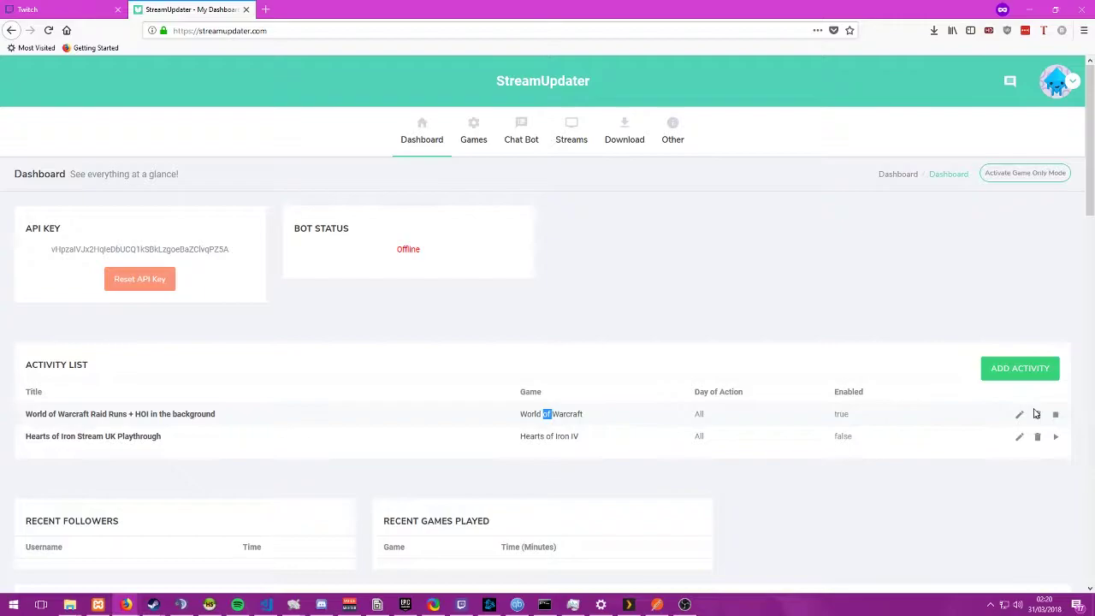
{"action": "left_click", "coordinate": [675, 403]}
Step: Examine the activity list's titles, games, days of action and enabled states, and open the World of Warcraft activity for editing
{"action": "scroll", "coordinate": [454, 419], "scroll_direction": "down", "scroll_amount": 1}
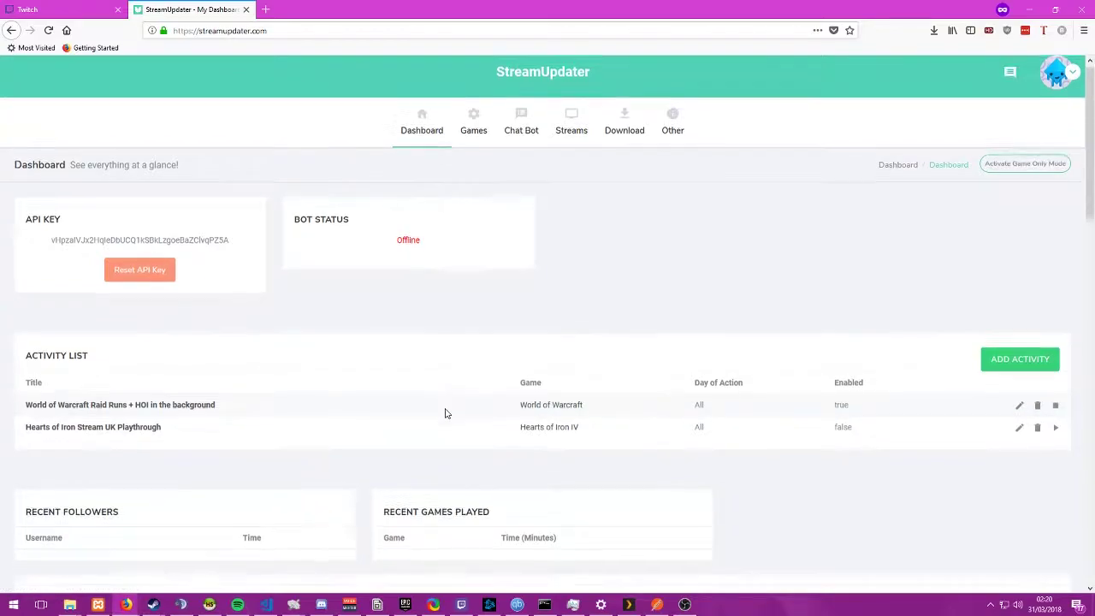
{"action": "scroll", "coordinate": [446, 414], "scroll_direction": "down", "scroll_amount": 1}
{"action": "scroll", "coordinate": [342, 413], "scroll_direction": "up", "scroll_amount": 2}
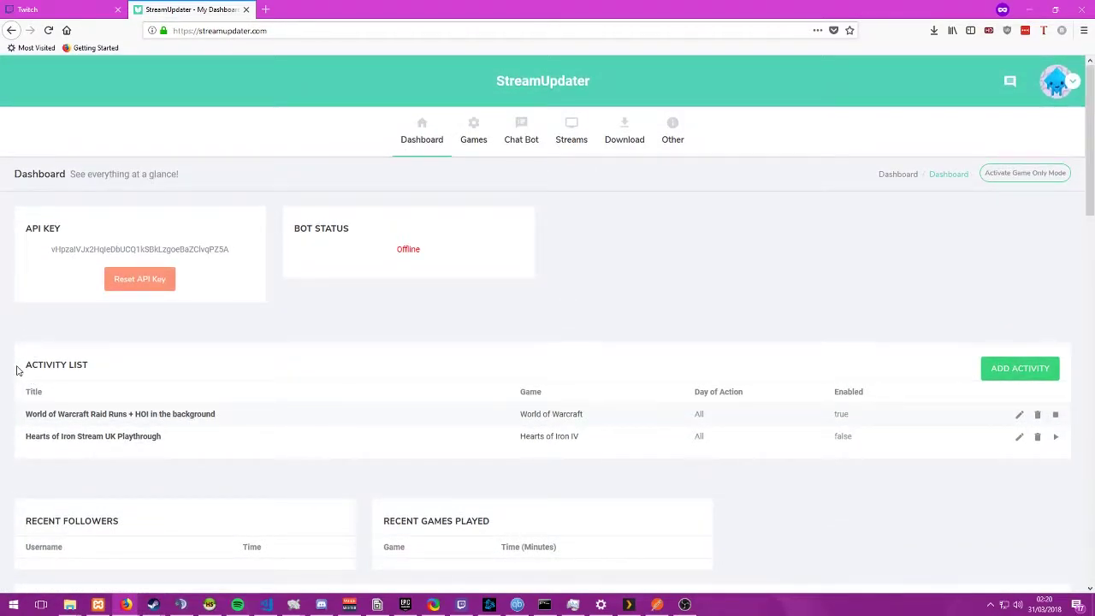
{"action": "left_click_drag", "start_coordinate": [16, 369], "coordinate": [164, 345]}
{"action": "left_click", "coordinate": [167, 347]}
{"action": "triple_click", "coordinate": [558, 416]}
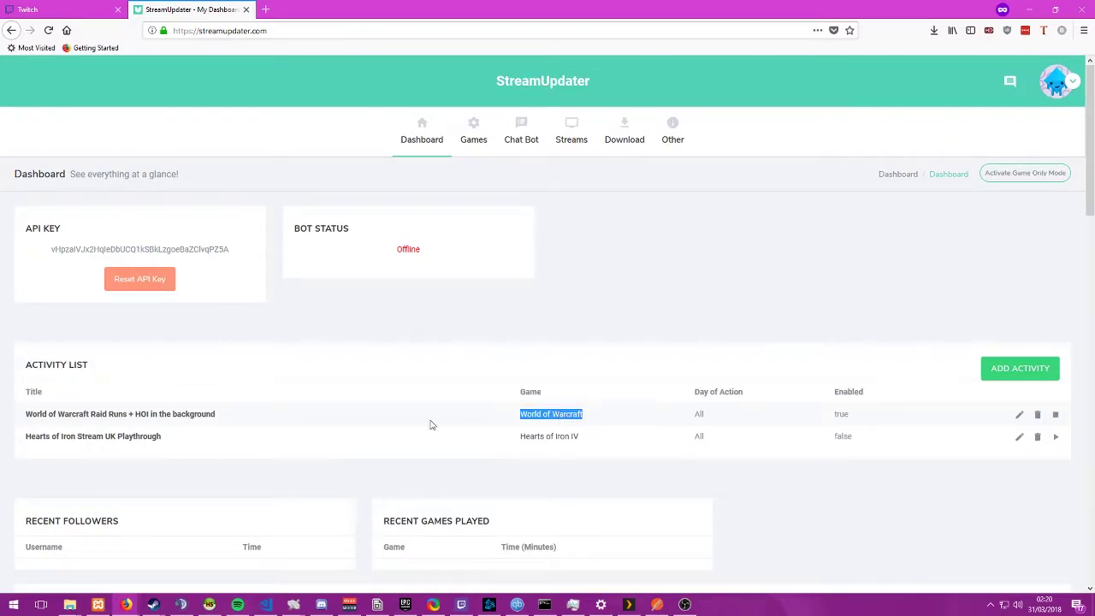
{"action": "left_click_drag", "start_coordinate": [26, 417], "coordinate": [271, 433]}
{"action": "left_click_drag", "start_coordinate": [524, 391], "coordinate": [591, 420]}
{"action": "left_click", "coordinate": [713, 392]}
{"action": "left_click_drag", "start_coordinate": [701, 390], "coordinate": [720, 446]}
{"action": "left_click", "coordinate": [720, 446]}
{"action": "left_click_drag", "start_coordinate": [827, 400], "coordinate": [853, 404]}
{"action": "left_click", "coordinate": [840, 414]}
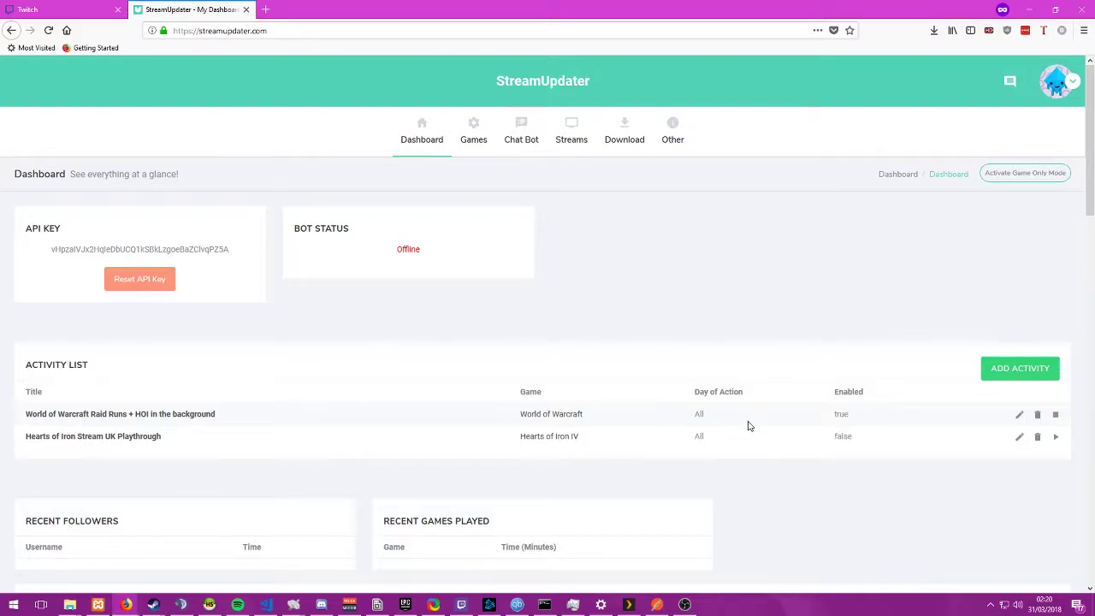
{"action": "scroll", "coordinate": [159, 402], "scroll_direction": "down", "scroll_amount": 2}
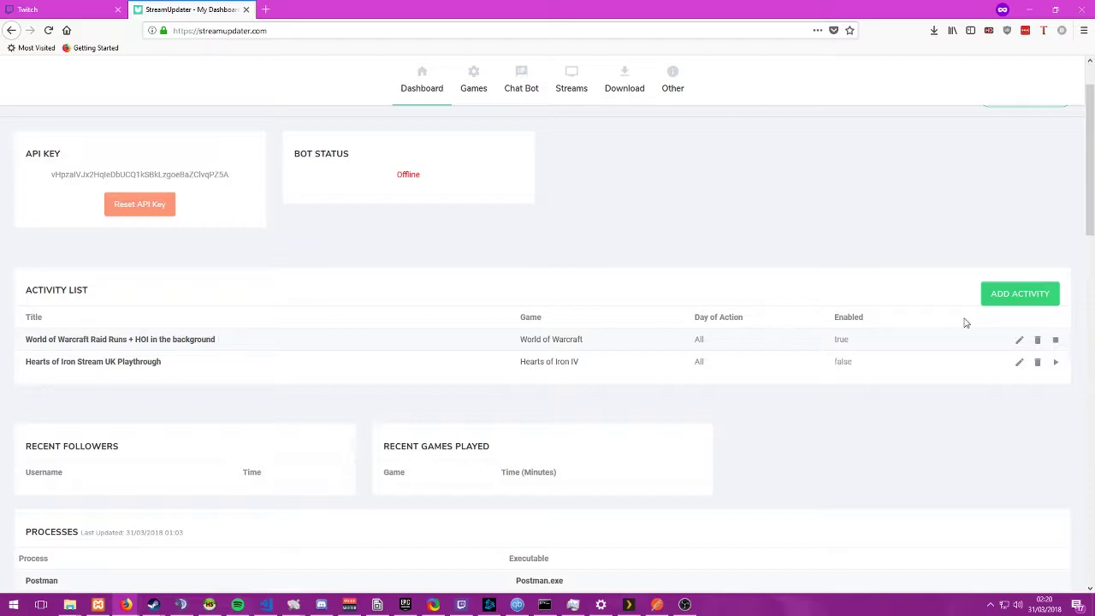
{"action": "left_click", "coordinate": [1019, 342]}
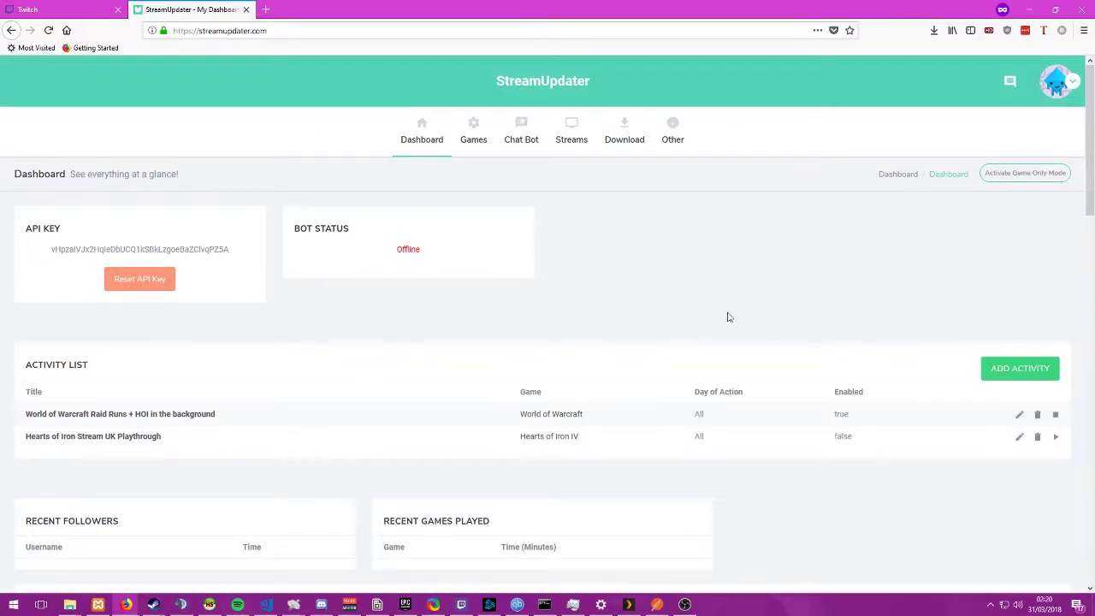
Step: Activate Game Only Mode from the dashboard and deactivate it again
{"action": "left_click", "coordinate": [1036, 179]}
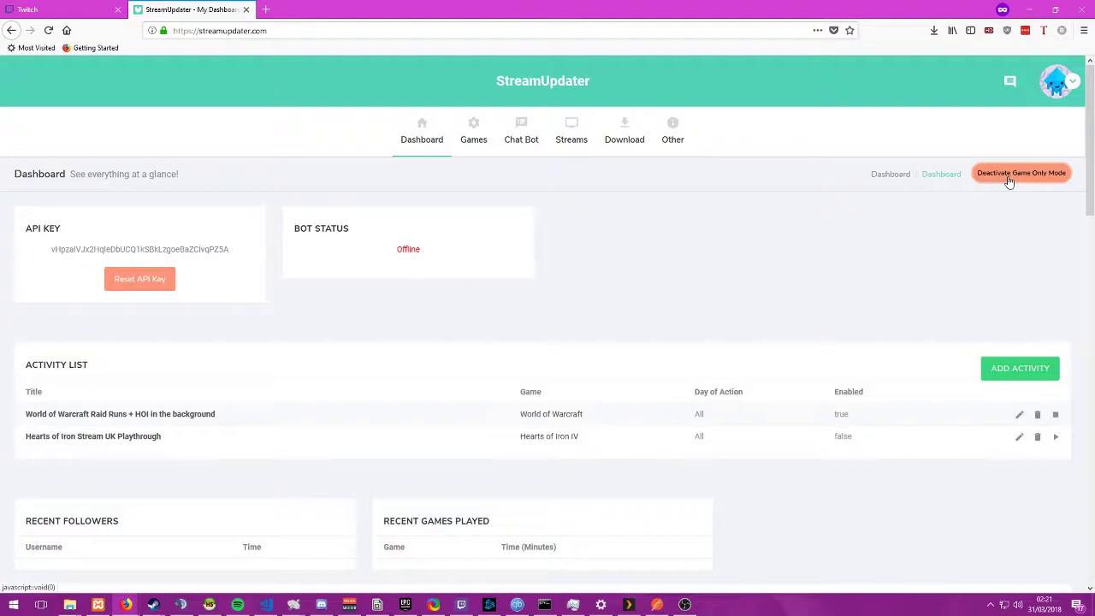
{"action": "left_click", "coordinate": [1009, 176]}
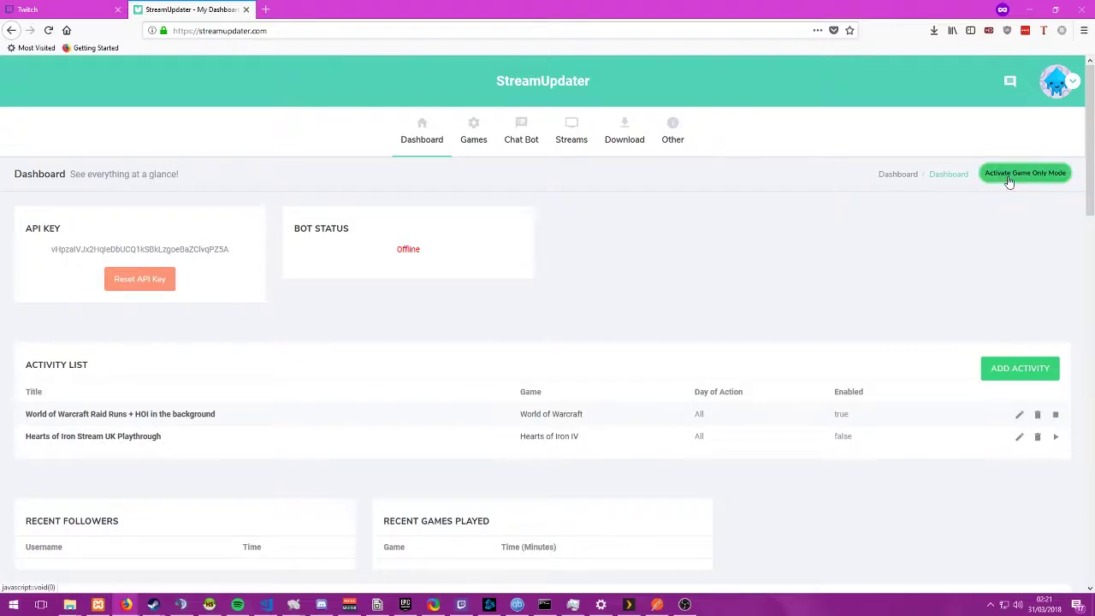
Step: Start a new chat bot command and set its trigger to !follow
{"action": "mouse_move", "coordinate": [523, 142]}
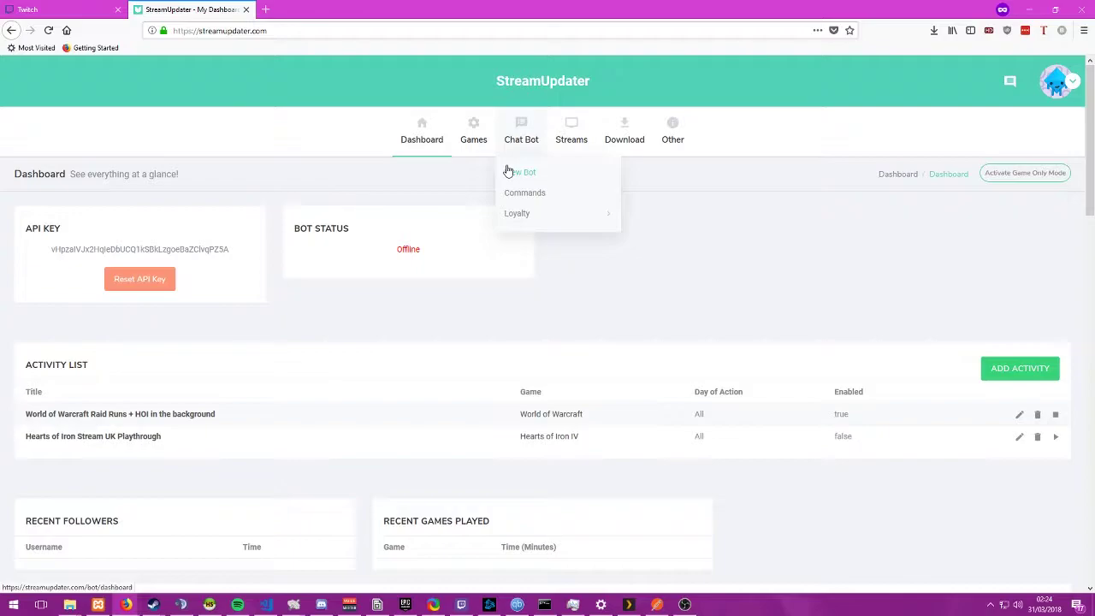
{"action": "left_click", "coordinate": [524, 193]}
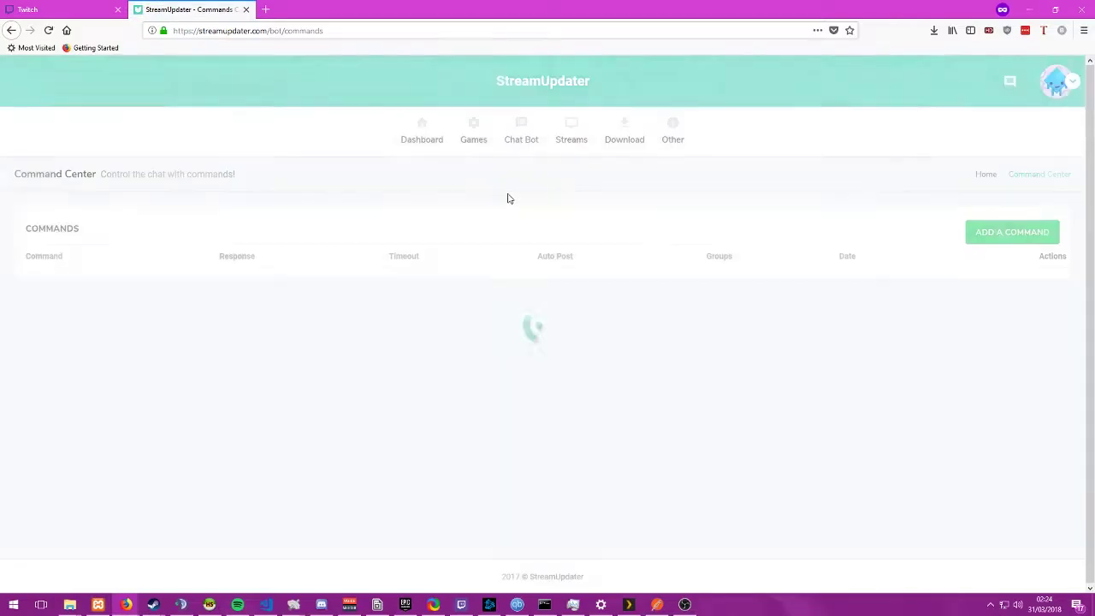
{"action": "left_click", "coordinate": [1039, 233]}
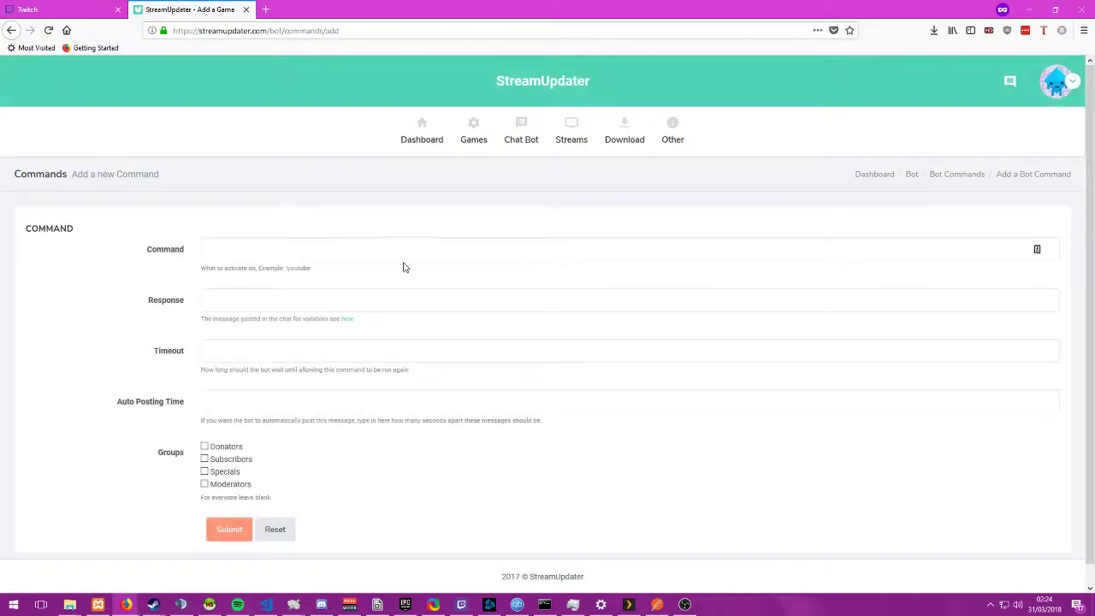
{"action": "left_click", "coordinate": [238, 252]}
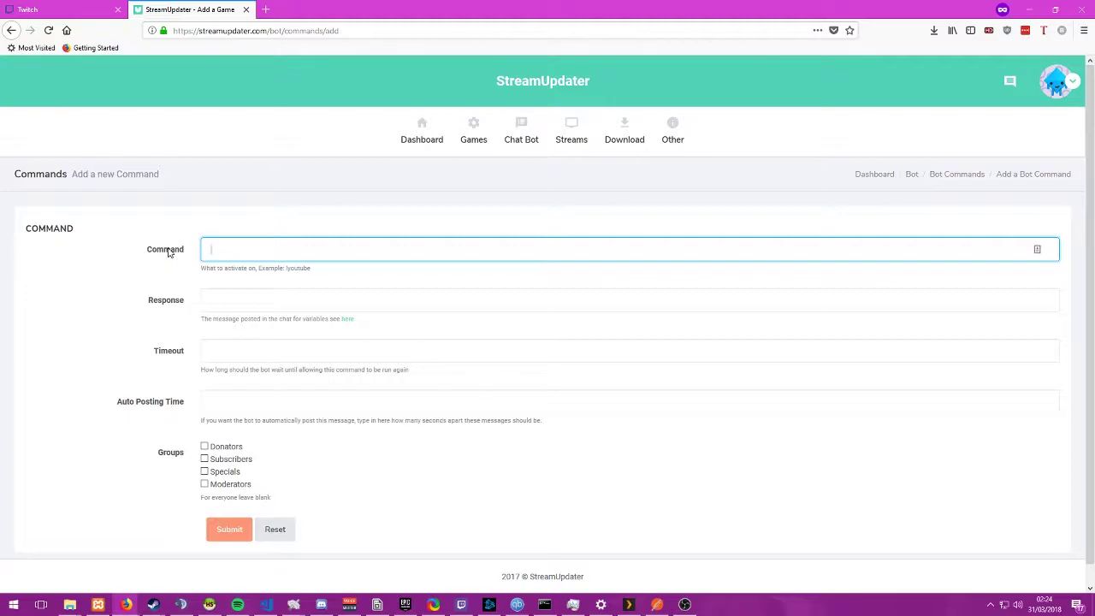
{"action": "left_click", "coordinate": [260, 248]}
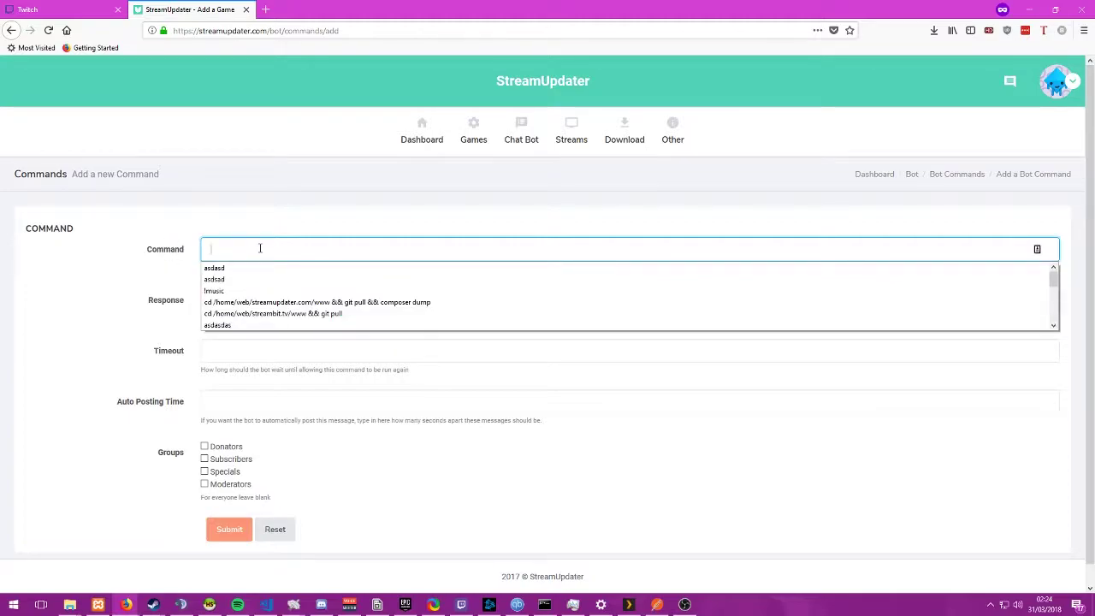
{"action": "type", "text": "!"}
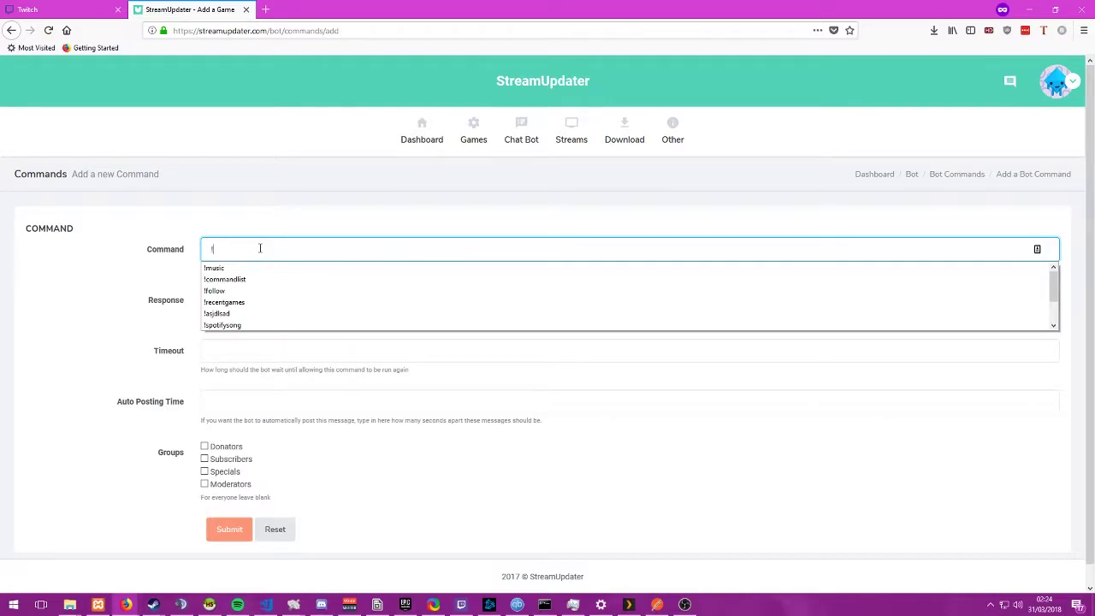
{"action": "type", "text": "Foll"}
{"action": "key", "text": "BackSpace"}
{"action": "key", "text": "BackSpace"}
{"action": "key", "text": "BackSpace"}
{"action": "key", "text": "BackSpace"}
{"action": "type", "text": "follow"}
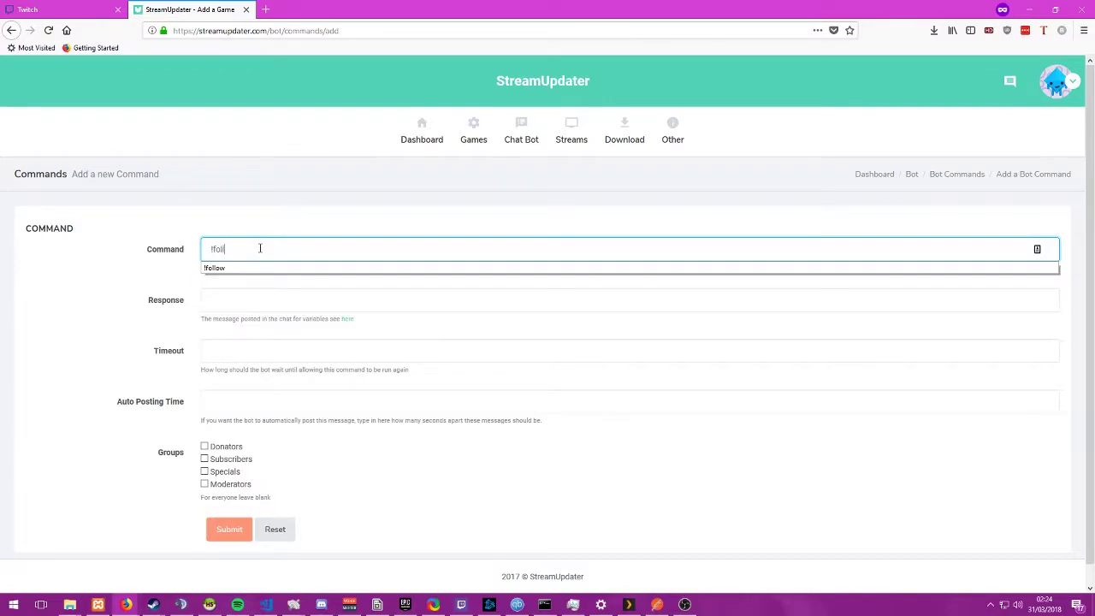
{"action": "key", "text": "Tab"}
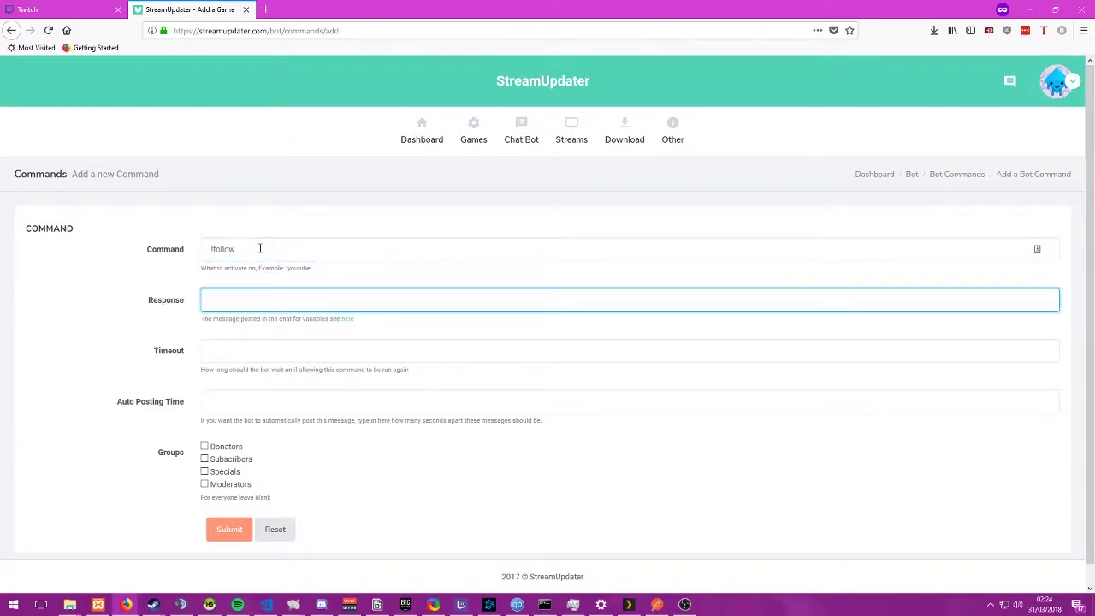
Step: Set the command's response to "Please follow the stream"
{"action": "type", "text": "Please follow the str"}
{"action": "type", "text": "ea"}
{"action": "type", "text": "am"}
Step: Look up the variables available for command responses, covering uptime, Spotify song and command list
{"action": "middle_click", "coordinate": [348, 319]}
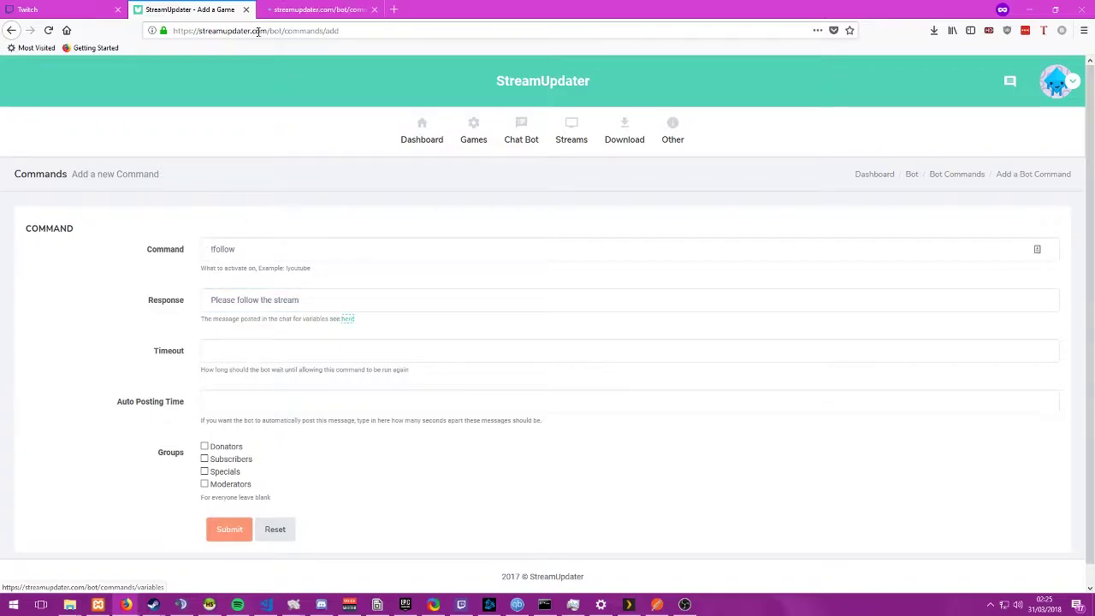
{"action": "key", "text": "ctrl+Tab"}
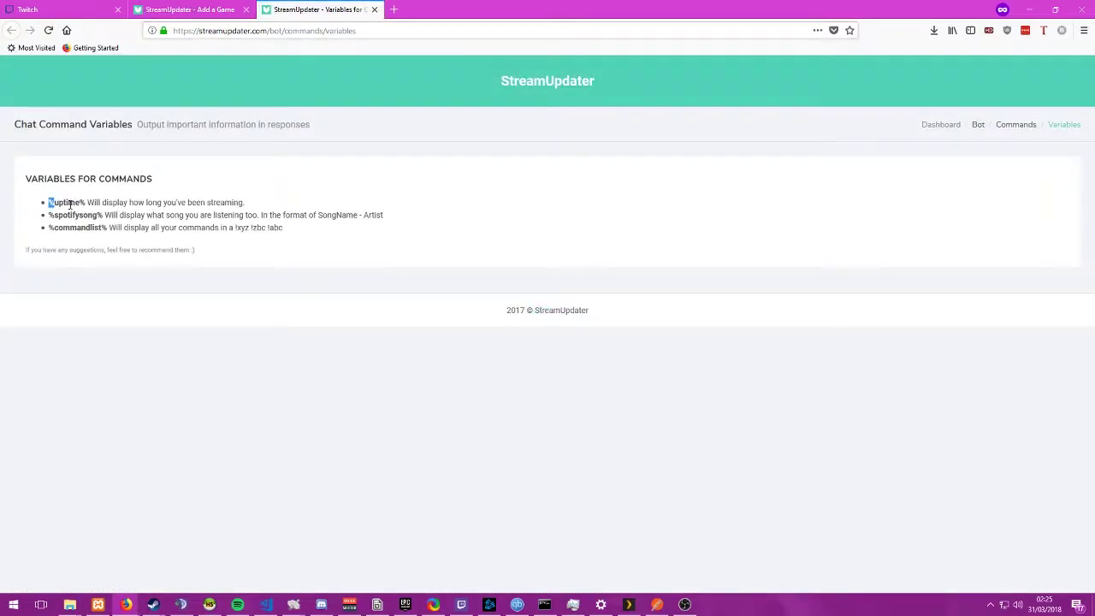
{"action": "left_click_drag", "start_coordinate": [48, 202], "coordinate": [339, 232]}
{"action": "left_click", "coordinate": [339, 232]}
{"action": "triple_click", "coordinate": [79, 216]}
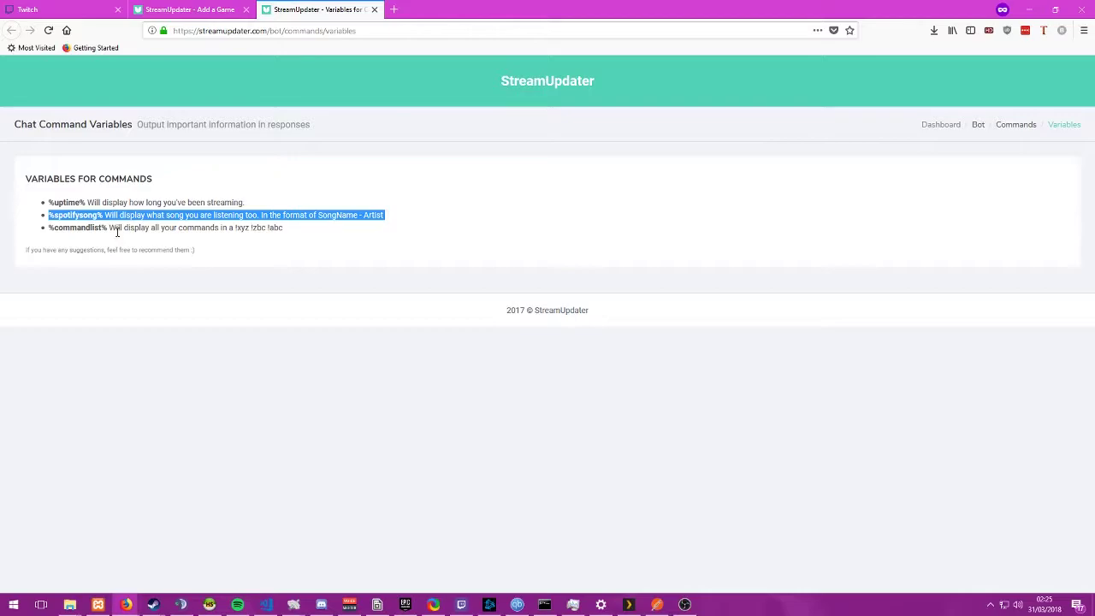
{"action": "triple_click", "coordinate": [90, 227]}
{"action": "triple_click", "coordinate": [82, 202]}
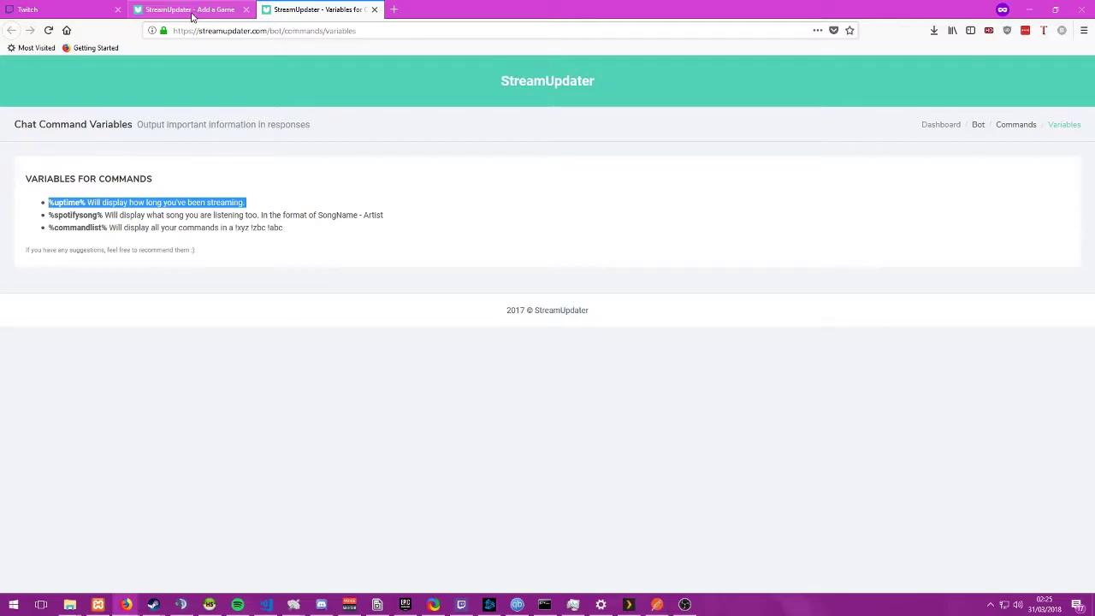
Step: Return to the new command and set its timeout to 60
{"action": "left_click", "coordinate": [193, 10]}
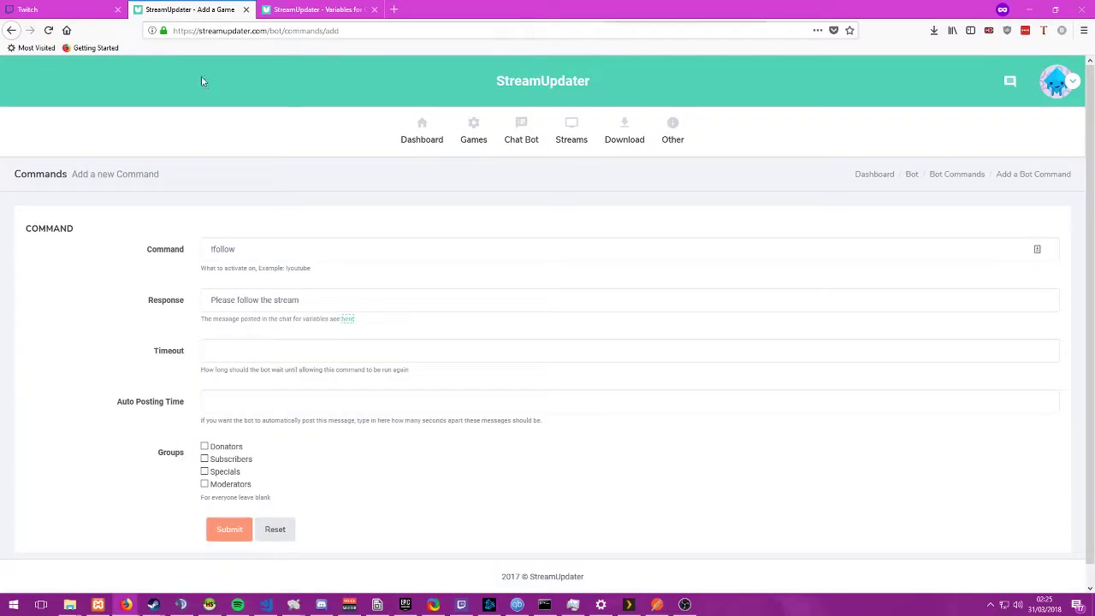
{"action": "double_click", "coordinate": [156, 351]}
{"action": "left_click", "coordinate": [175, 358]}
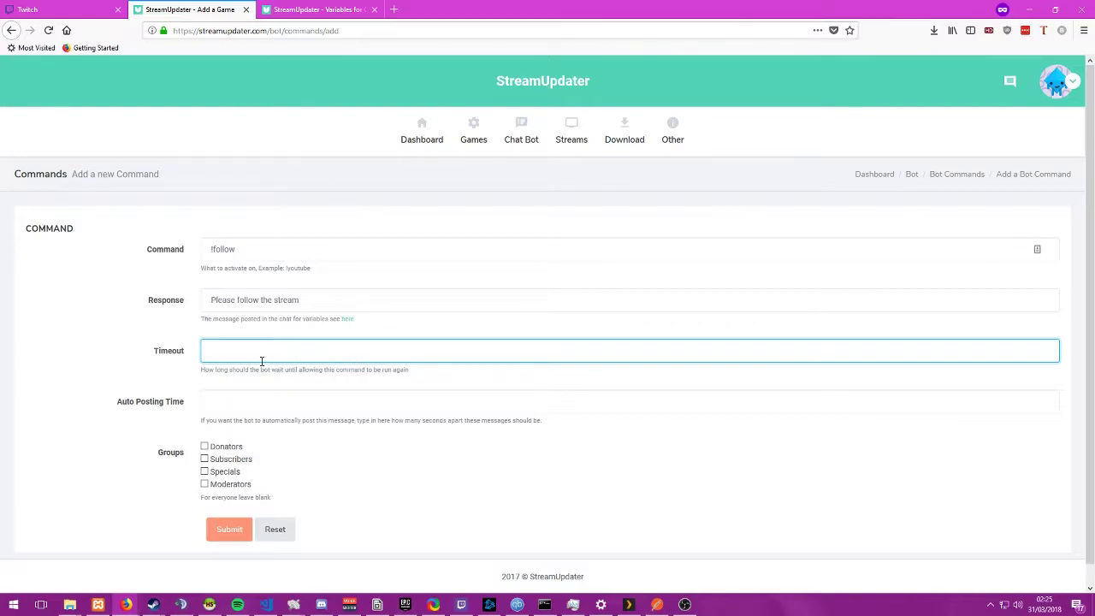
{"action": "type", "text": "60"}
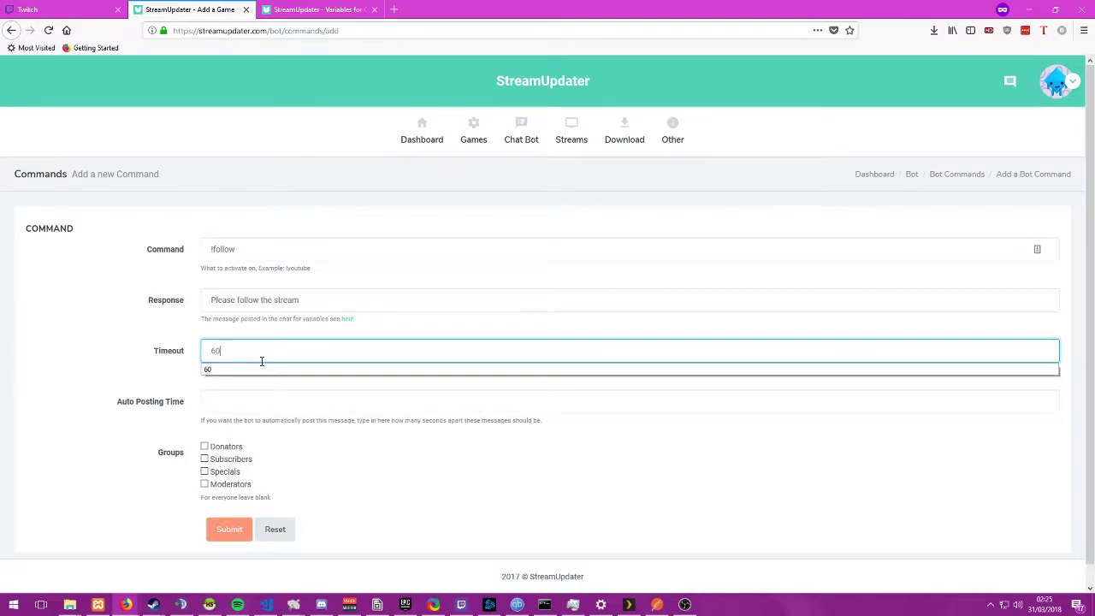
{"action": "left_click", "coordinate": [158, 360]}
{"action": "scroll", "coordinate": [157, 367], "scroll_direction": "down", "scroll_amount": 1}
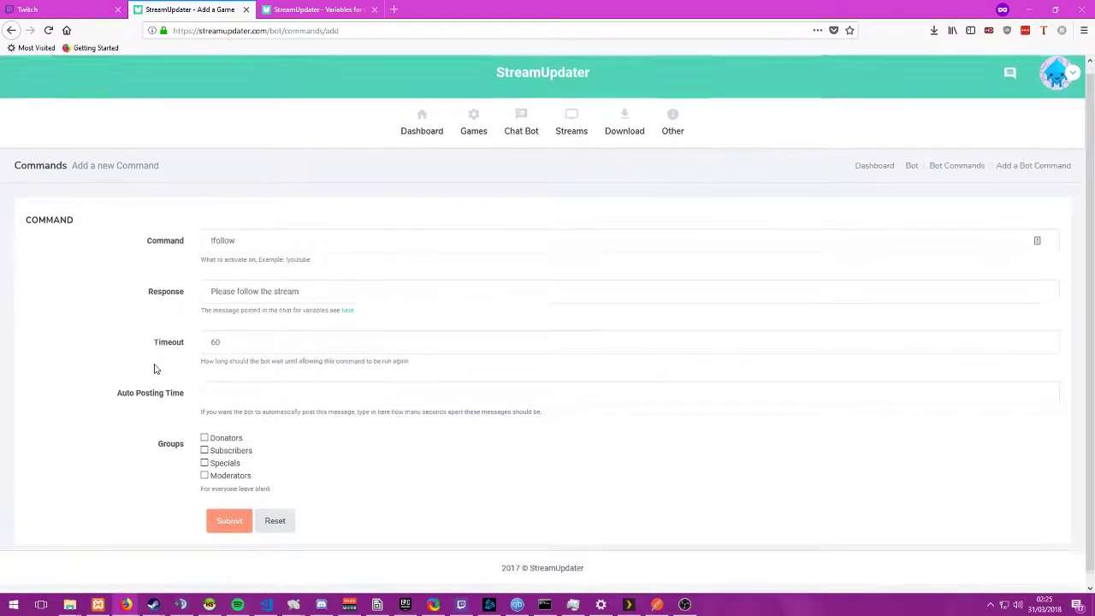
Step: Submit the !follow command with auto posting time and groups left blank, and check its date in the command list
{"action": "triple_click", "coordinate": [159, 396]}
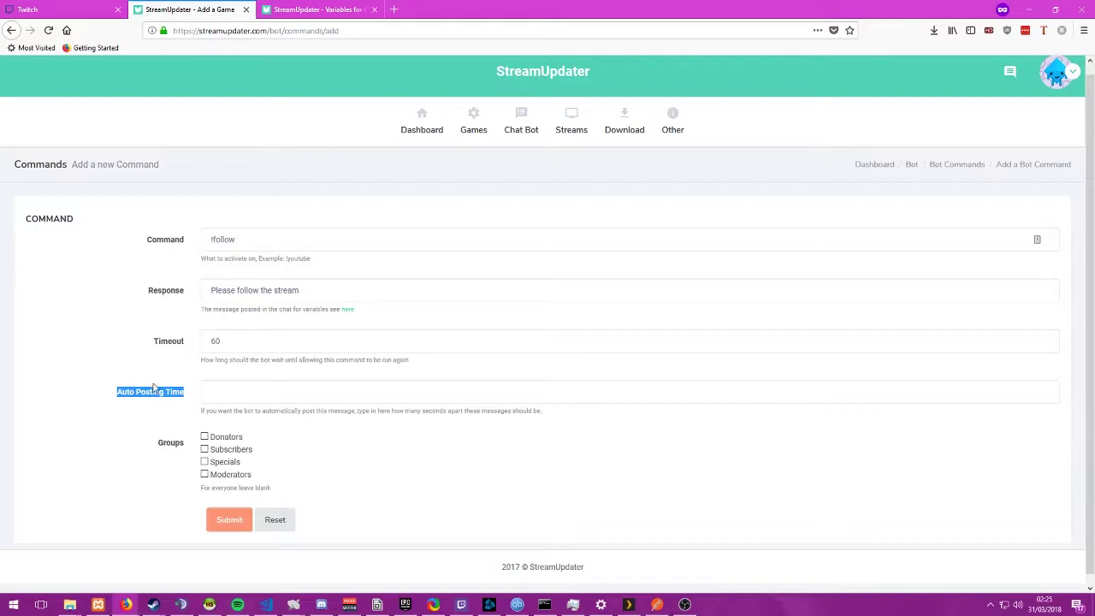
{"action": "left_click", "coordinate": [226, 390]}
{"action": "left_click", "coordinate": [143, 433]}
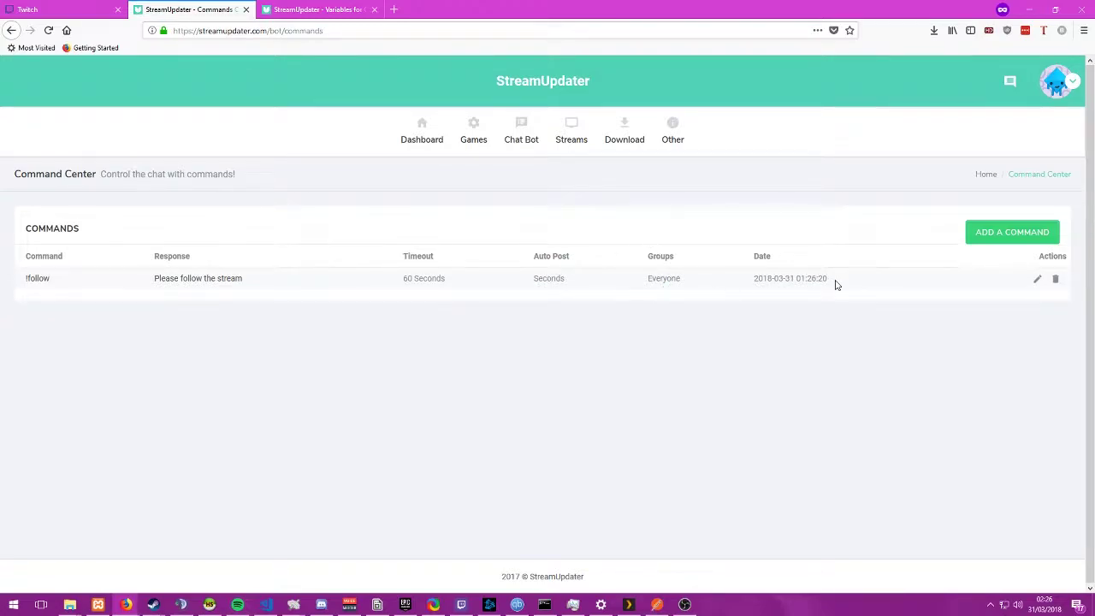
{"action": "left_click_drag", "start_coordinate": [837, 284], "coordinate": [753, 276]}
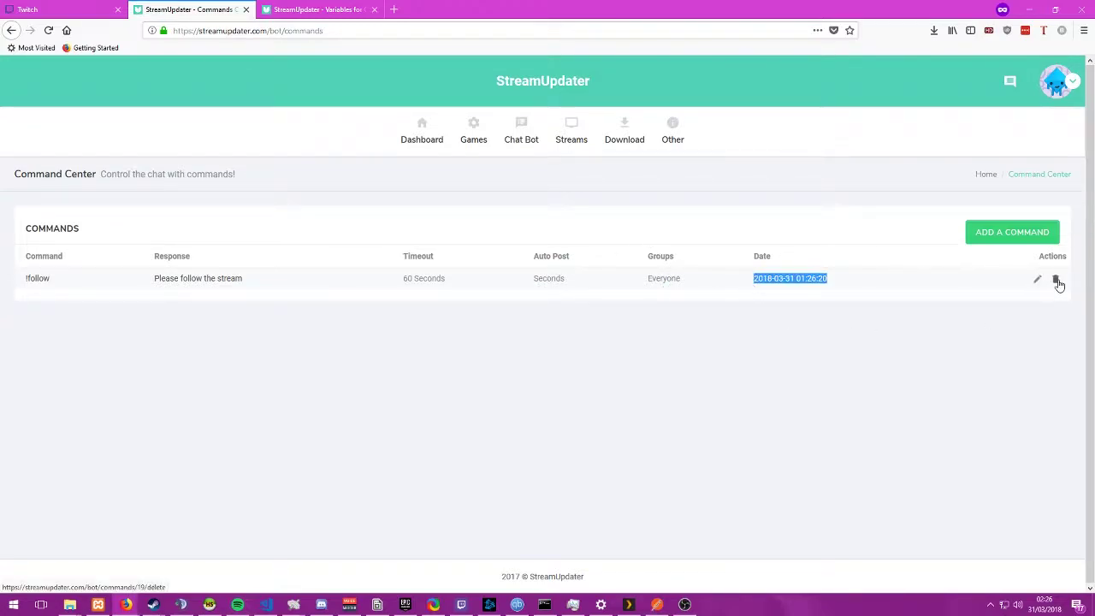
Step: View the chat bot's loyalty dashboard of enrolled users
{"action": "mouse_move", "coordinate": [508, 136]}
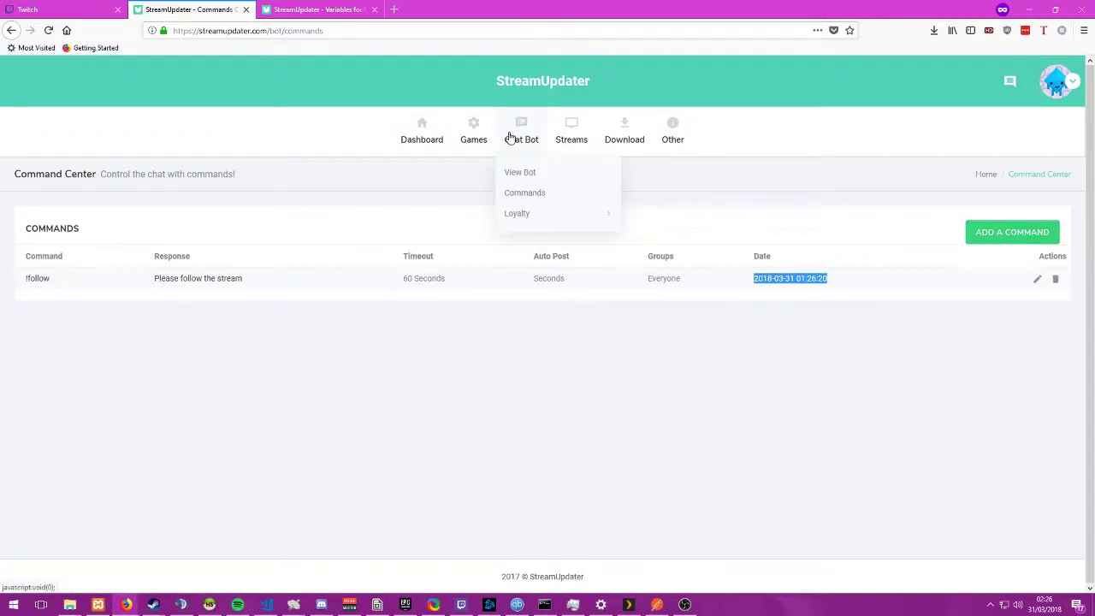
{"action": "mouse_move", "coordinate": [599, 214]}
{"action": "left_click", "coordinate": [669, 219]}
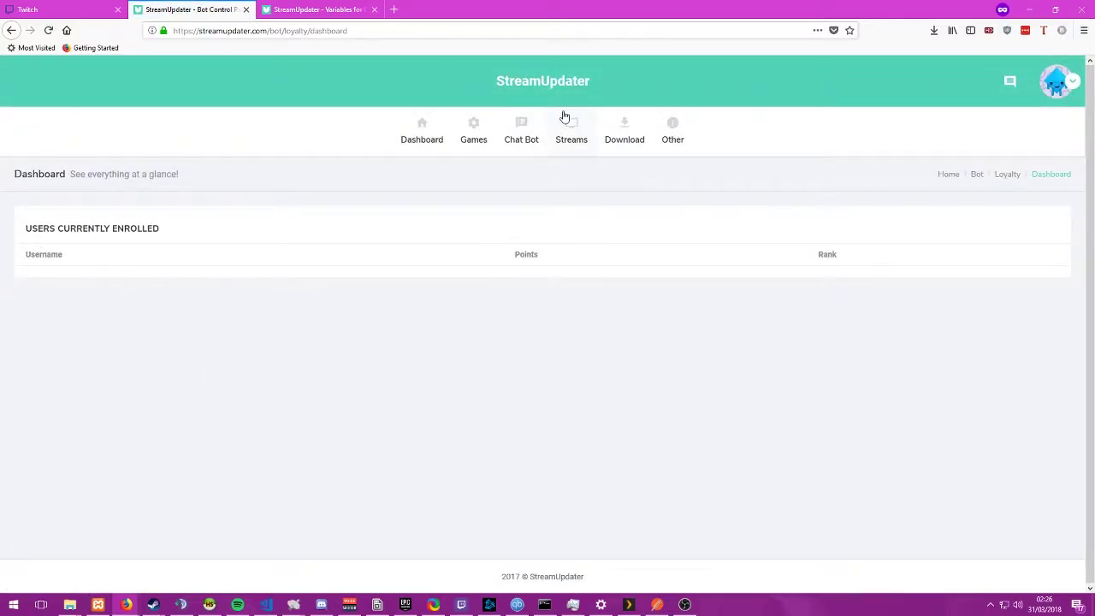
Step: Examine the loyalty settings for points name, idle points and time, message rewards, donating, subscribing and follow points
{"action": "mouse_move", "coordinate": [521, 133]}
{"action": "mouse_move", "coordinate": [535, 214]}
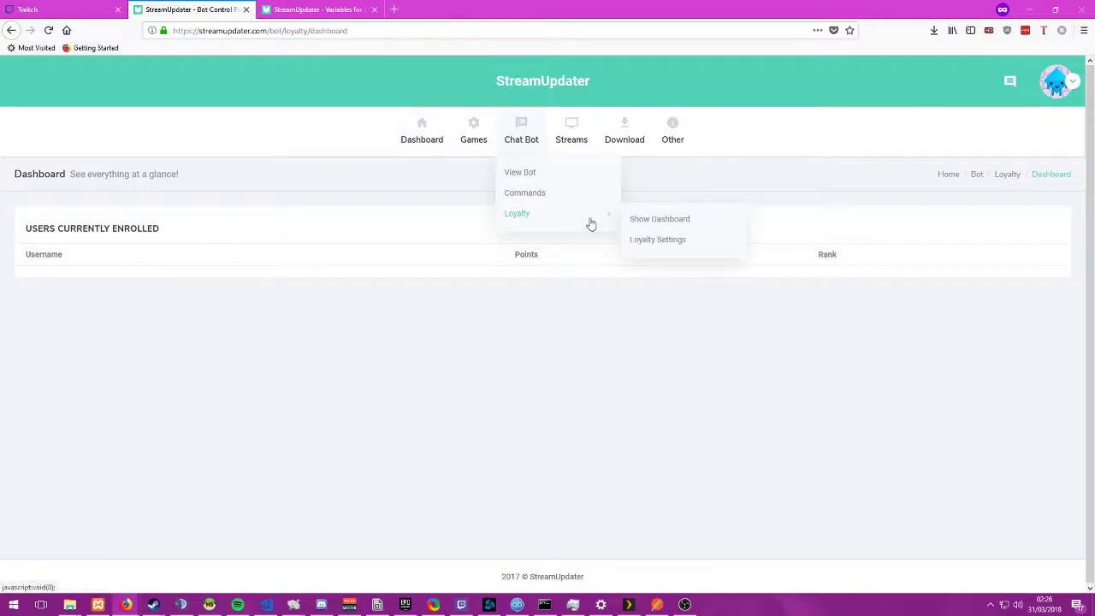
{"action": "left_click", "coordinate": [659, 240]}
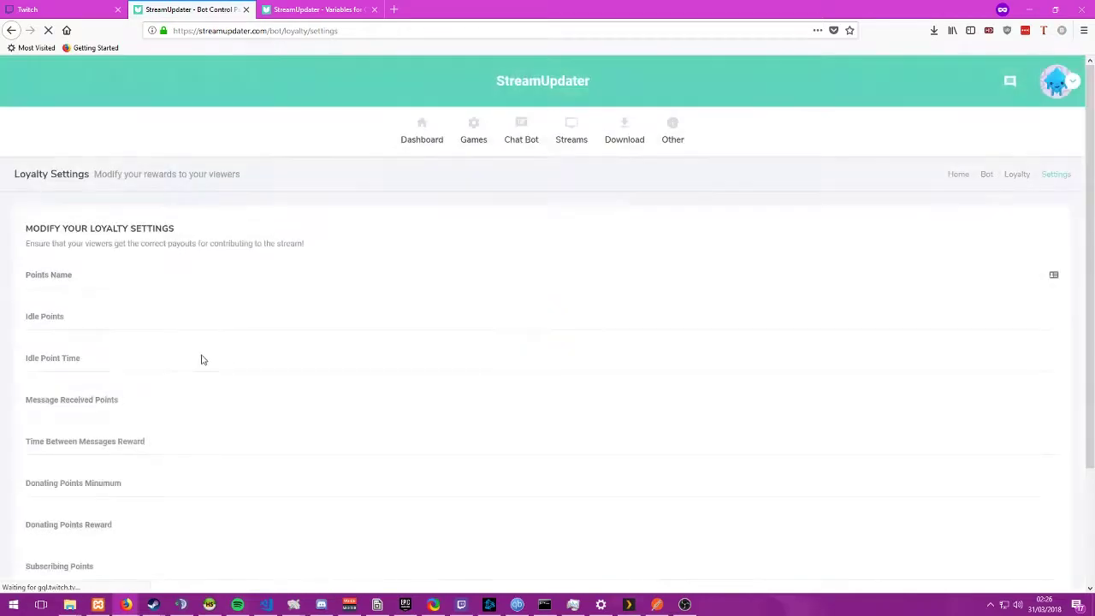
{"action": "scroll", "coordinate": [97, 313], "scroll_direction": "down", "scroll_amount": 3}
{"action": "scroll", "coordinate": [99, 320], "scroll_direction": "up", "scroll_amount": 1}
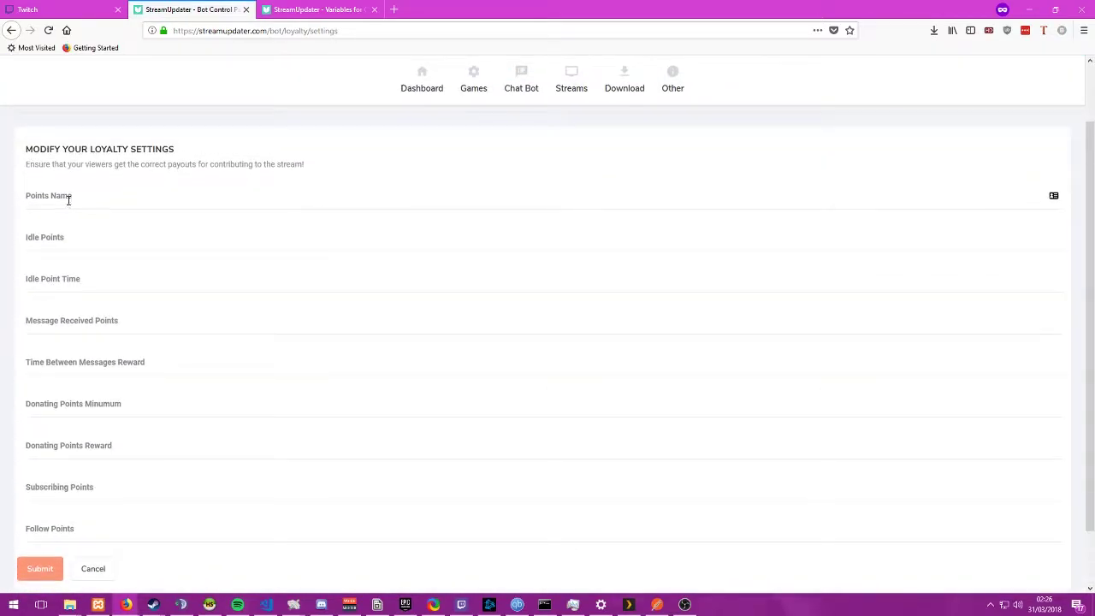
{"action": "left_click", "coordinate": [68, 199]}
{"action": "left_click", "coordinate": [70, 239]}
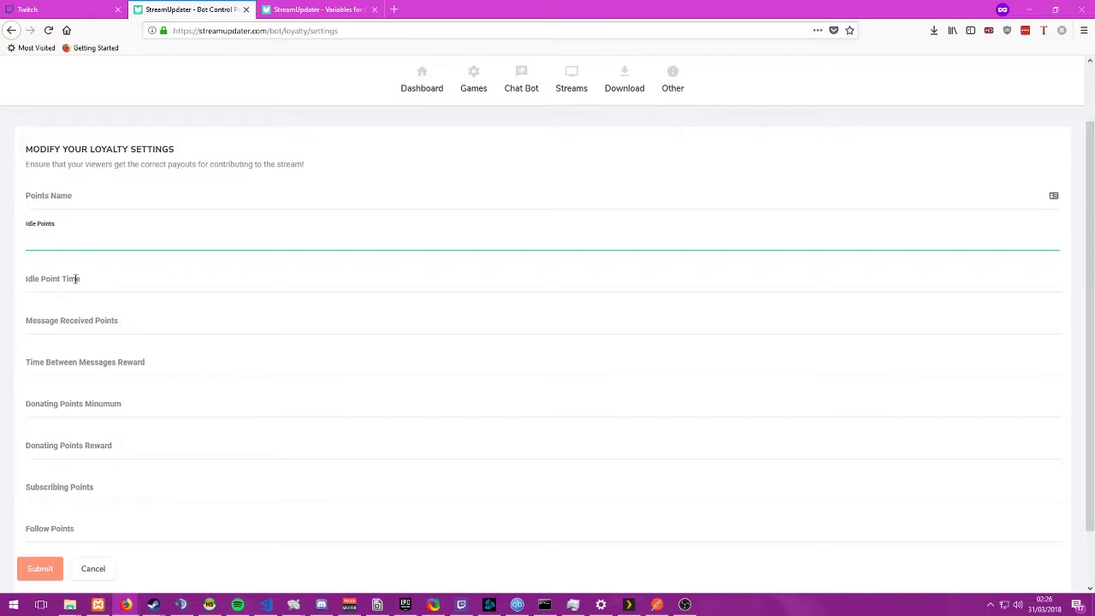
{"action": "left_click", "coordinate": [76, 279]}
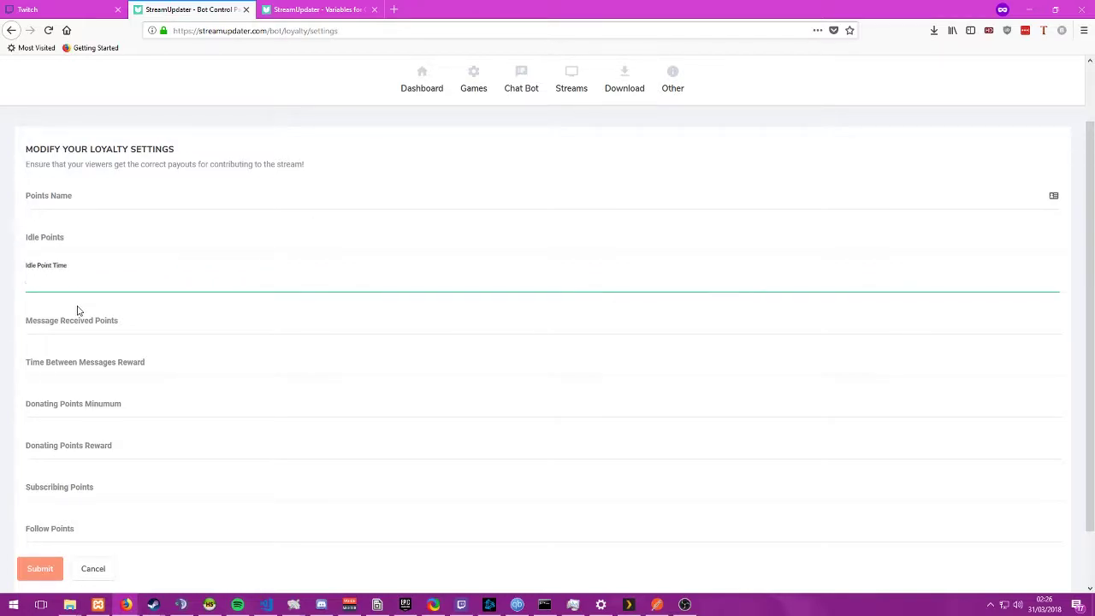
{"action": "left_click", "coordinate": [105, 323]}
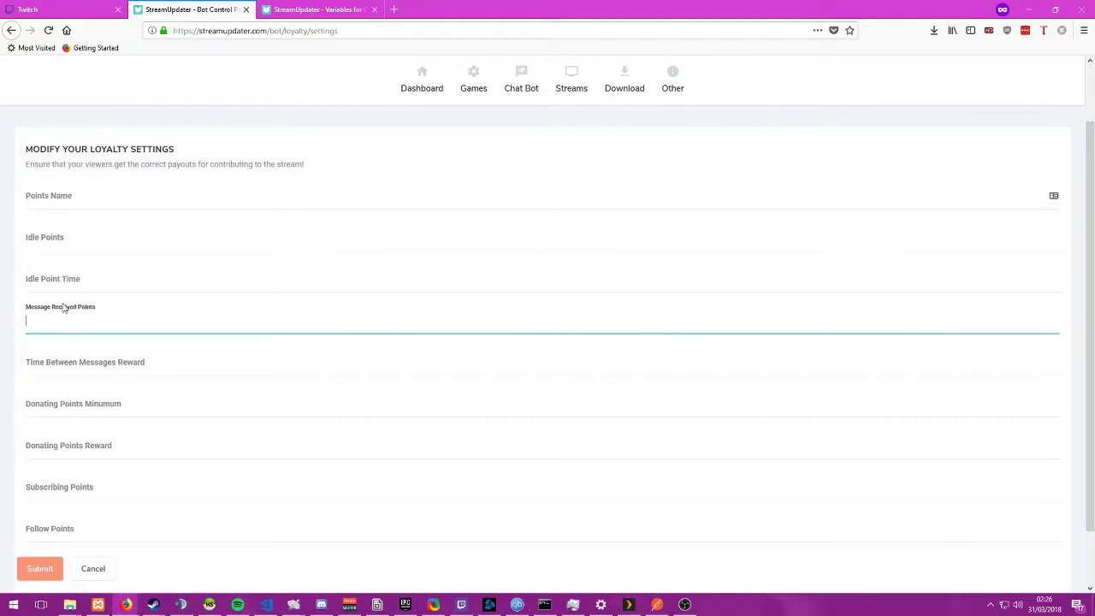
{"action": "left_click", "coordinate": [69, 368]}
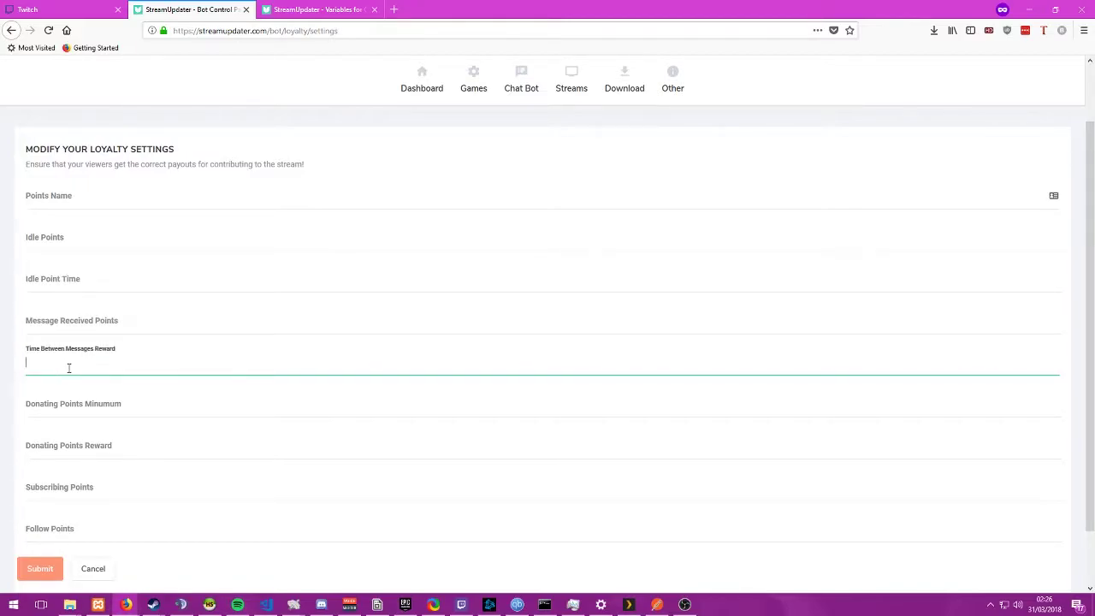
{"action": "left_click", "coordinate": [101, 403]}
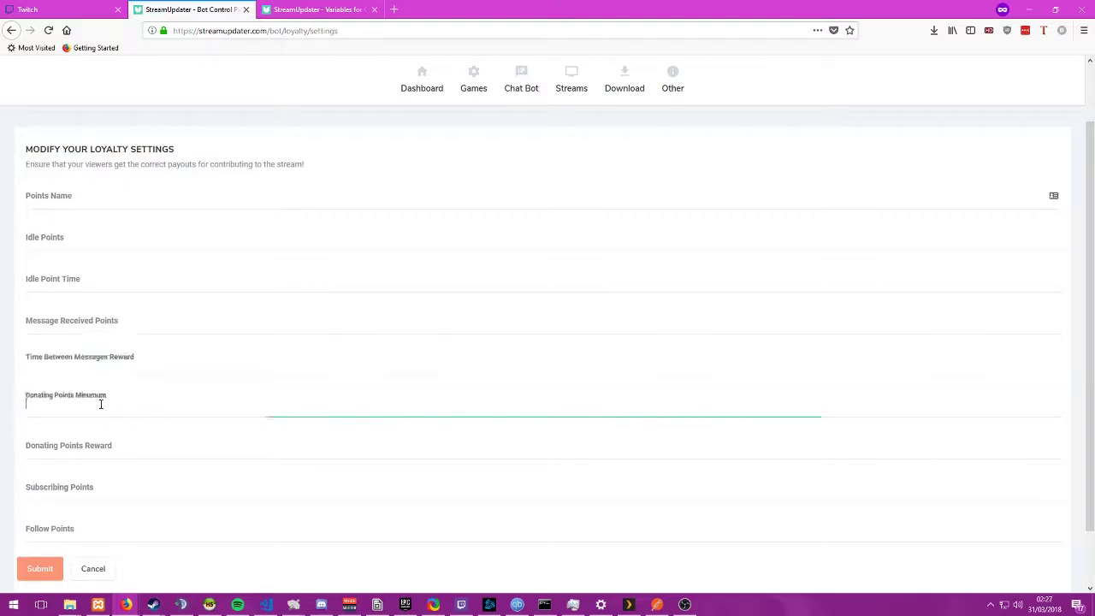
{"action": "left_click", "coordinate": [76, 450]}
{"action": "left_click", "coordinate": [60, 488]}
{"action": "left_click", "coordinate": [62, 526]}
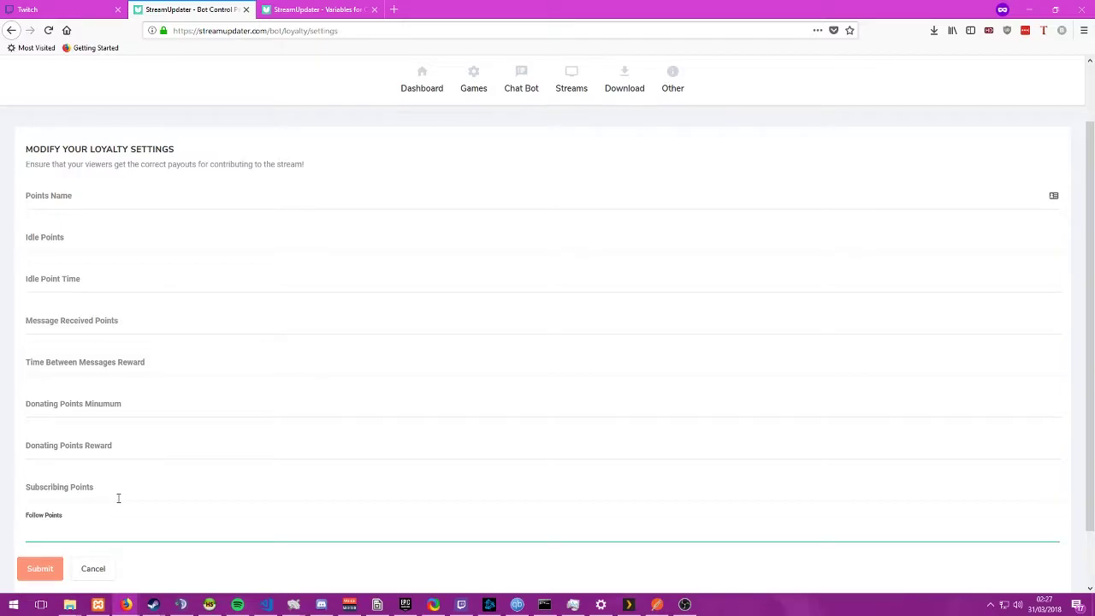
{"action": "scroll", "coordinate": [93, 484], "scroll_direction": "down", "scroll_amount": 1}
{"action": "scroll", "coordinate": [513, 196], "scroll_direction": "up", "scroll_amount": 3}
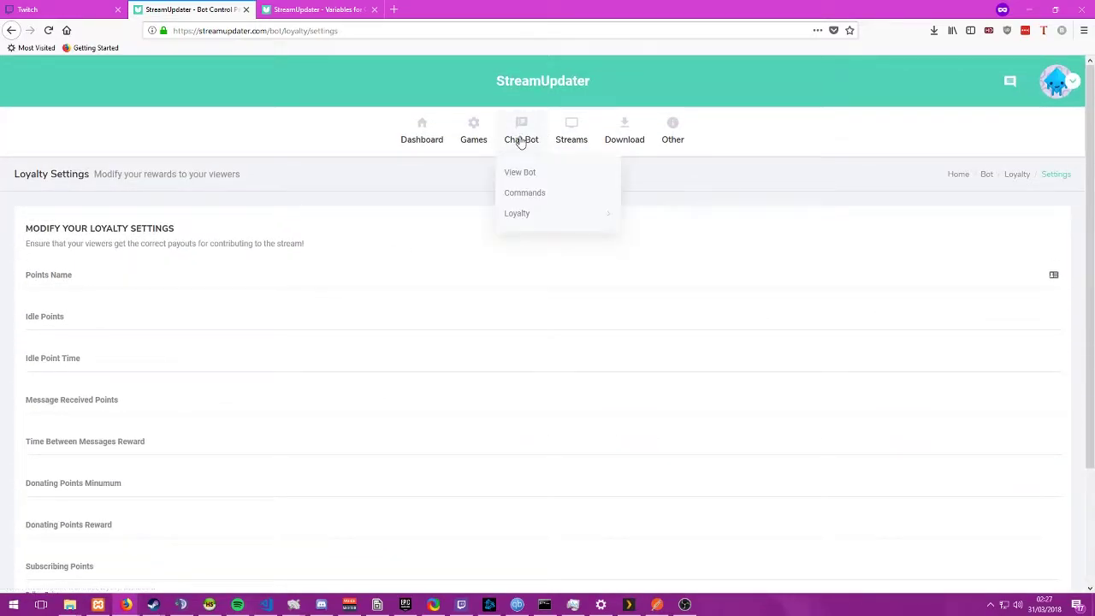
Step: View the chat bot dashboard and examine its hourly commands run statistic
{"action": "left_click", "coordinate": [519, 174]}
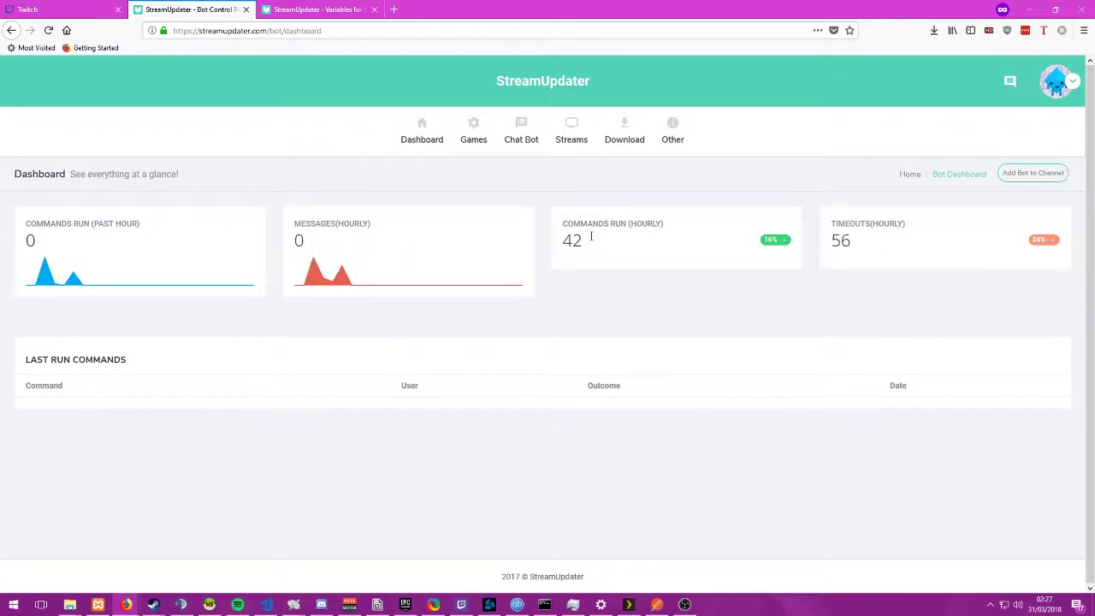
{"action": "left_click_drag", "start_coordinate": [581, 226], "coordinate": [666, 263]}
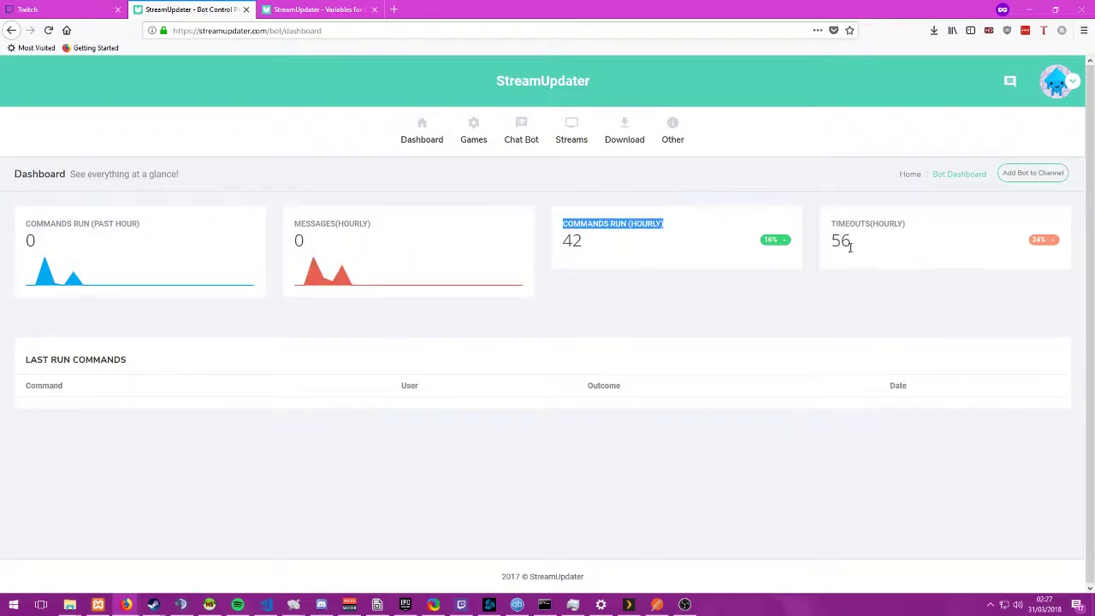
Step: Examine the bot dashboard's timeouts, last run commands, past-hour commands and hourly messages panels
{"action": "left_click_drag", "start_coordinate": [834, 221], "coordinate": [915, 257]}
{"action": "left_click", "coordinate": [572, 310]}
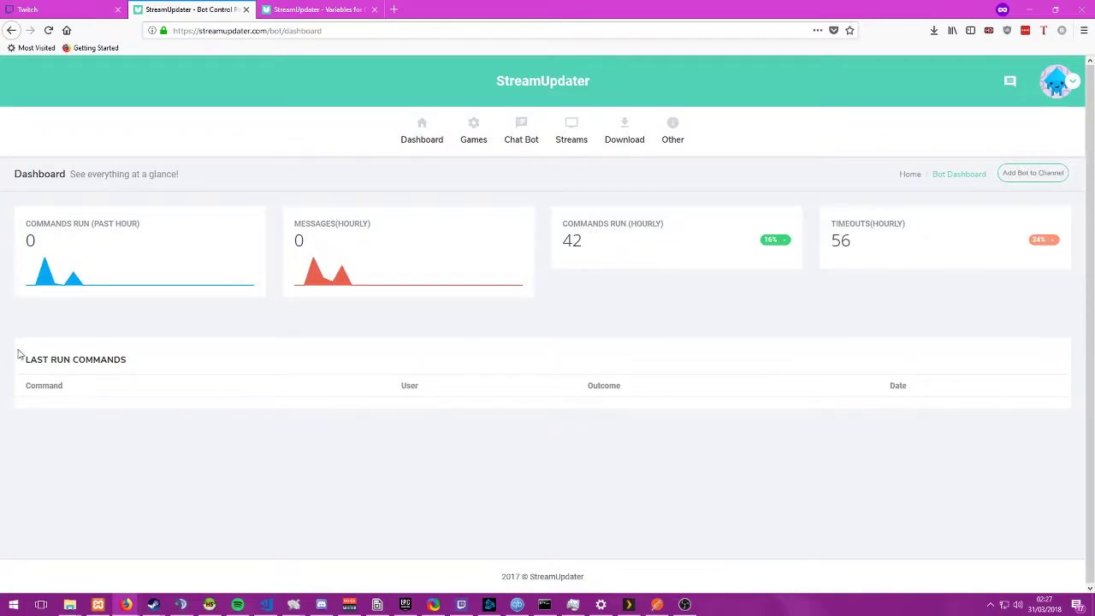
{"action": "left_click_drag", "start_coordinate": [18, 354], "coordinate": [129, 384]}
{"action": "left_click", "coordinate": [180, 440]}
{"action": "left_click_drag", "start_coordinate": [28, 221], "coordinate": [186, 271]}
{"action": "left_click_drag", "start_coordinate": [293, 223], "coordinate": [384, 282]}
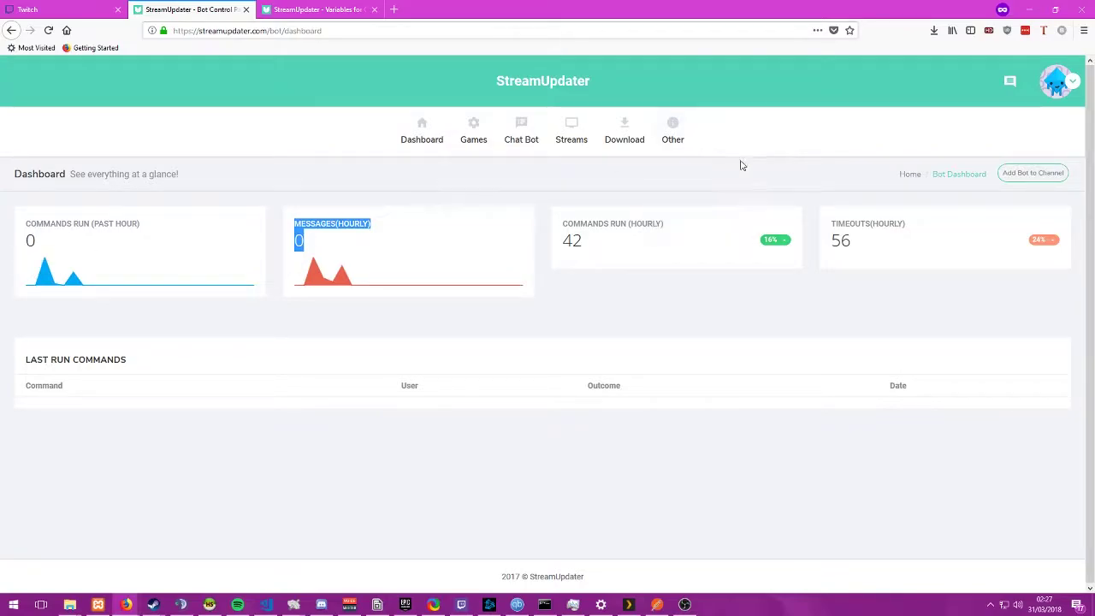
Step: Switch to Twitch, reload it, and check the stream title on the test channel's live dashboard
{"action": "left_click", "coordinate": [1038, 179]}
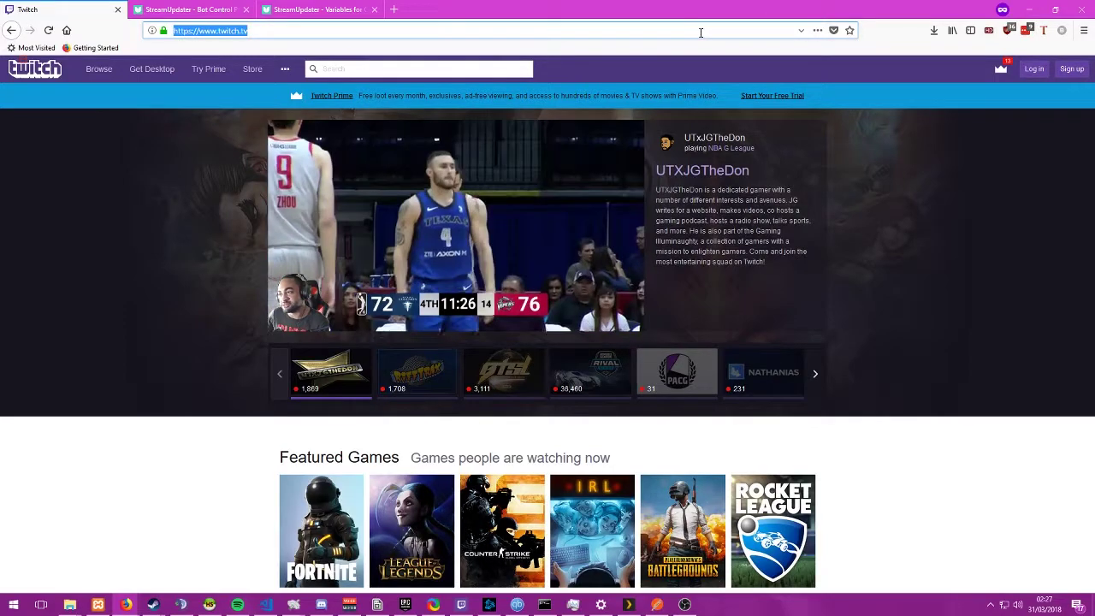
{"action": "key", "text": "Return"}
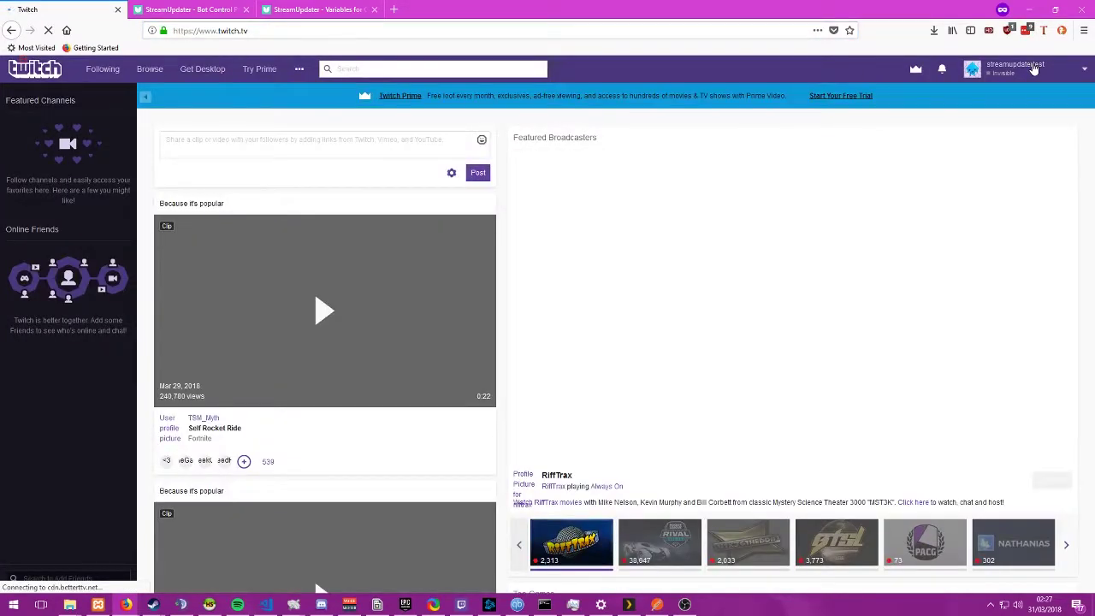
{"action": "left_click", "coordinate": [1022, 68]}
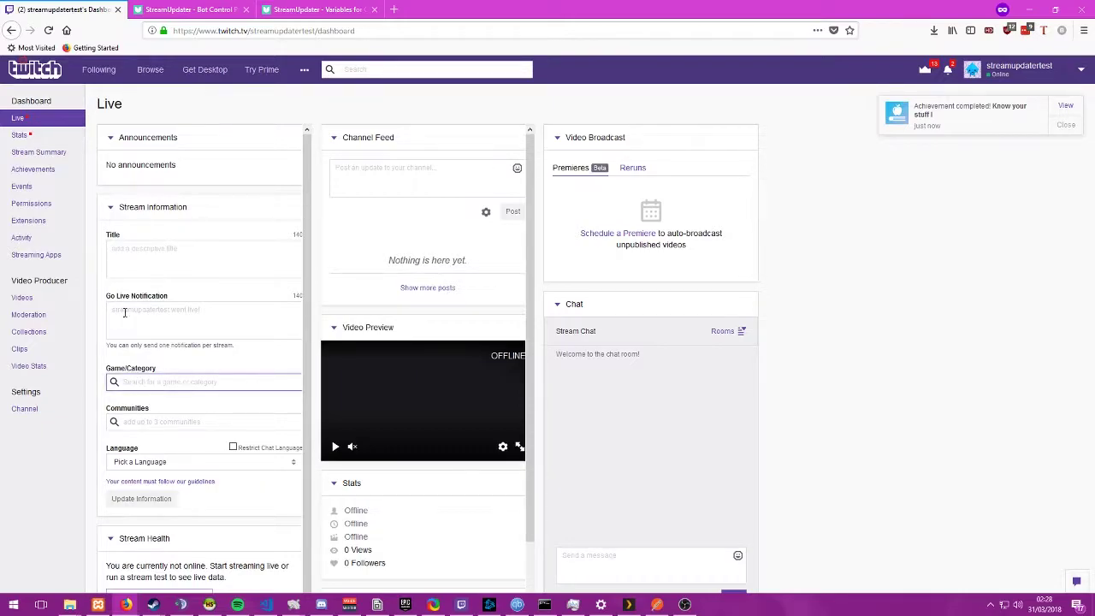
{"action": "left_click", "coordinate": [109, 246]}
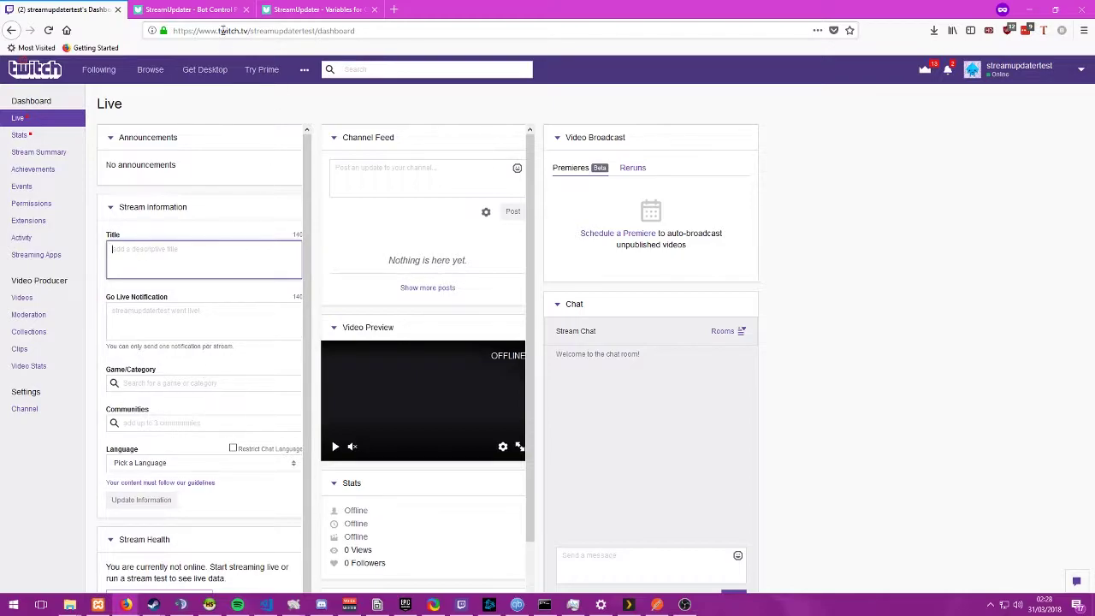
Step: Return to StreamUpdater's main dashboard and enable the Hearts of Iron Stream UK Playthrough activity
{"action": "left_click", "coordinate": [199, 10]}
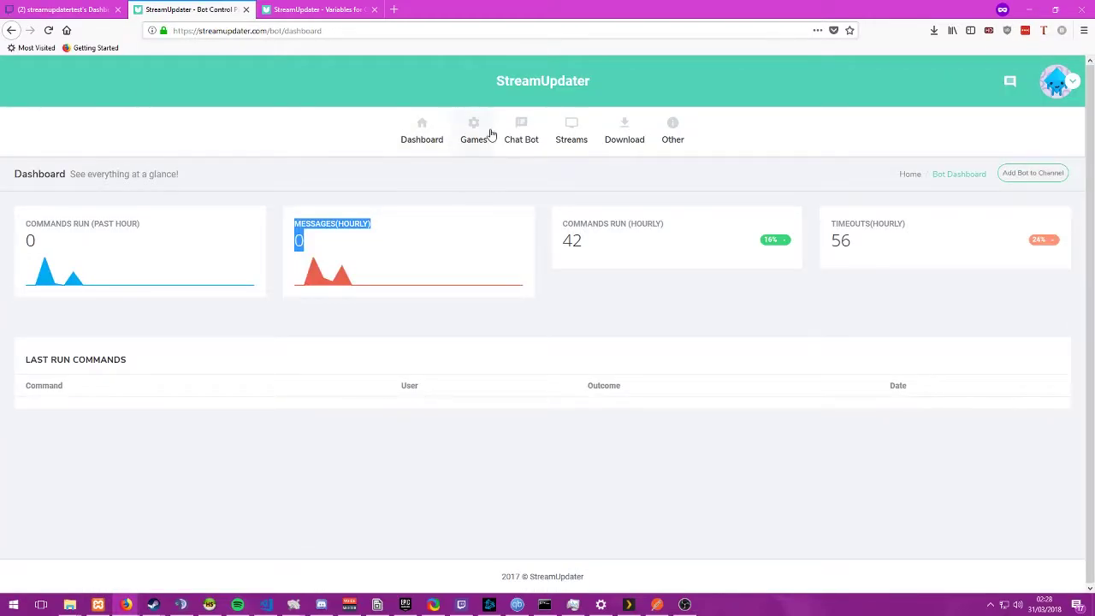
{"action": "left_click", "coordinate": [421, 139]}
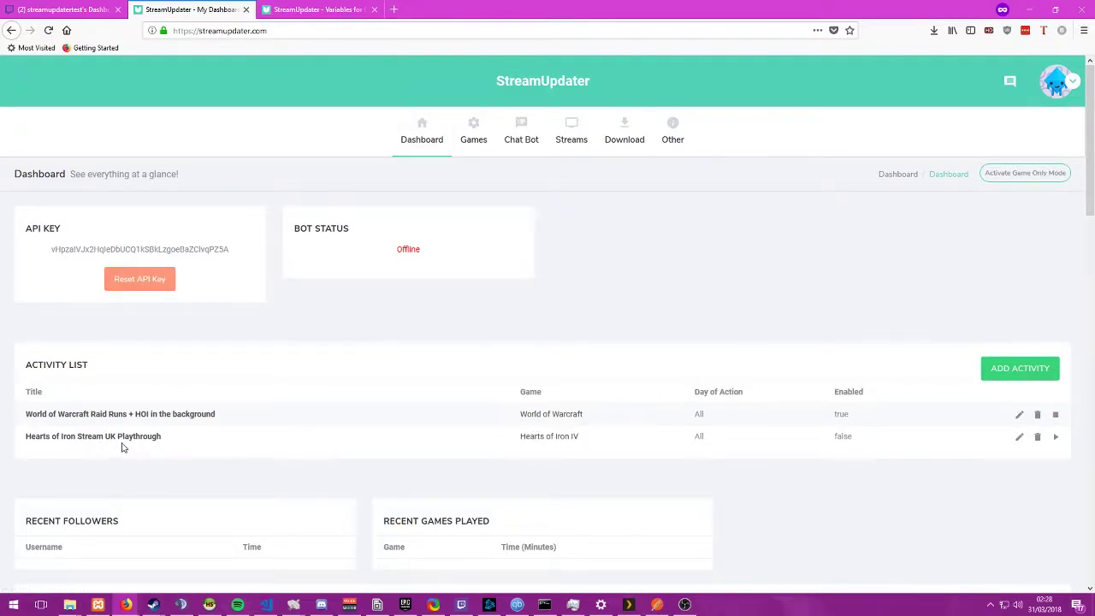
{"action": "left_click_drag", "start_coordinate": [166, 440], "coordinate": [19, 441]}
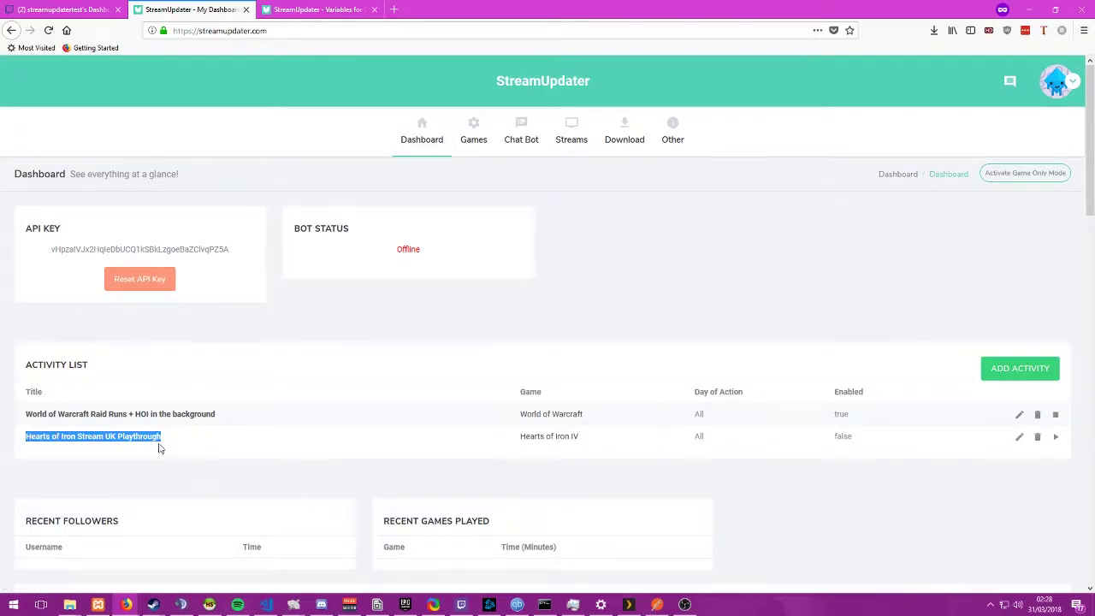
{"action": "left_click", "coordinate": [1055, 437]}
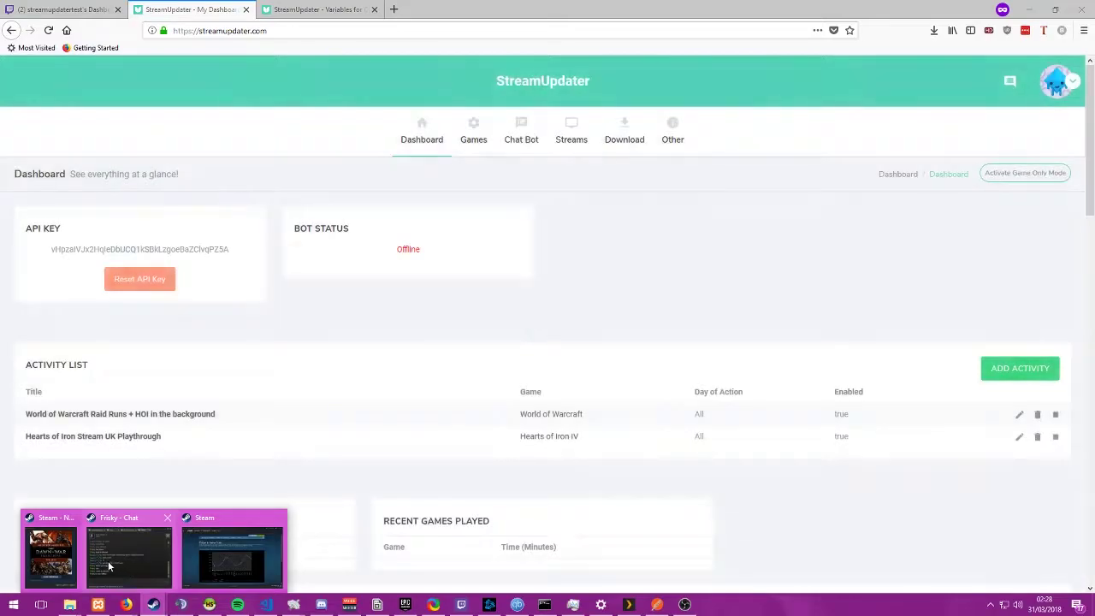
Step: Switch to Steam and launch Hearts of Iron IV from the library, starting it through its launcher
{"action": "left_click", "coordinate": [243, 557]}
{"action": "left_click", "coordinate": [361, 120]}
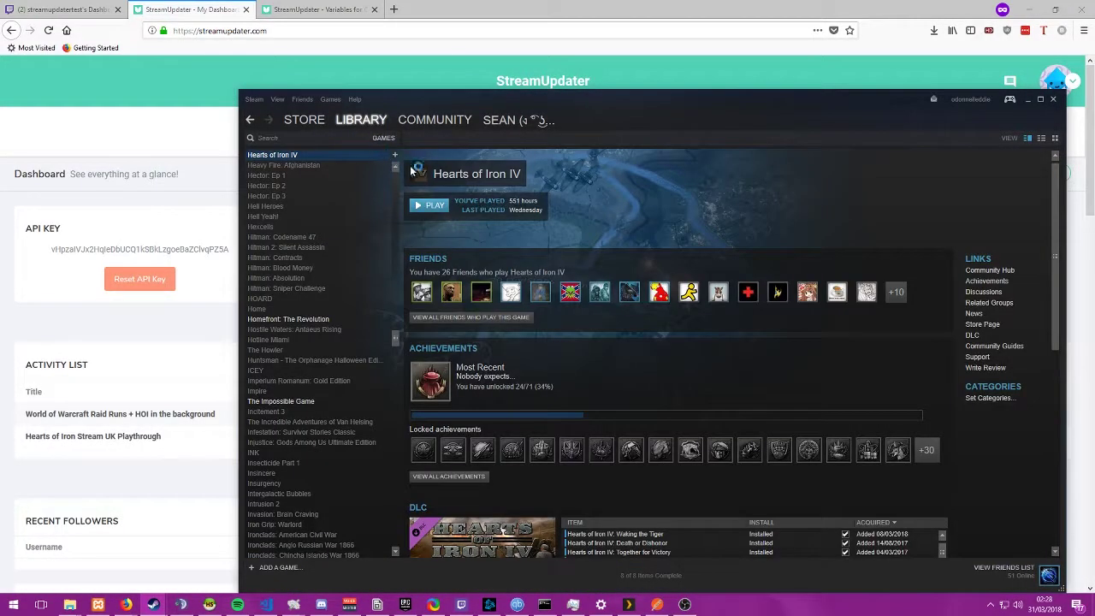
{"action": "left_click", "coordinate": [427, 206]}
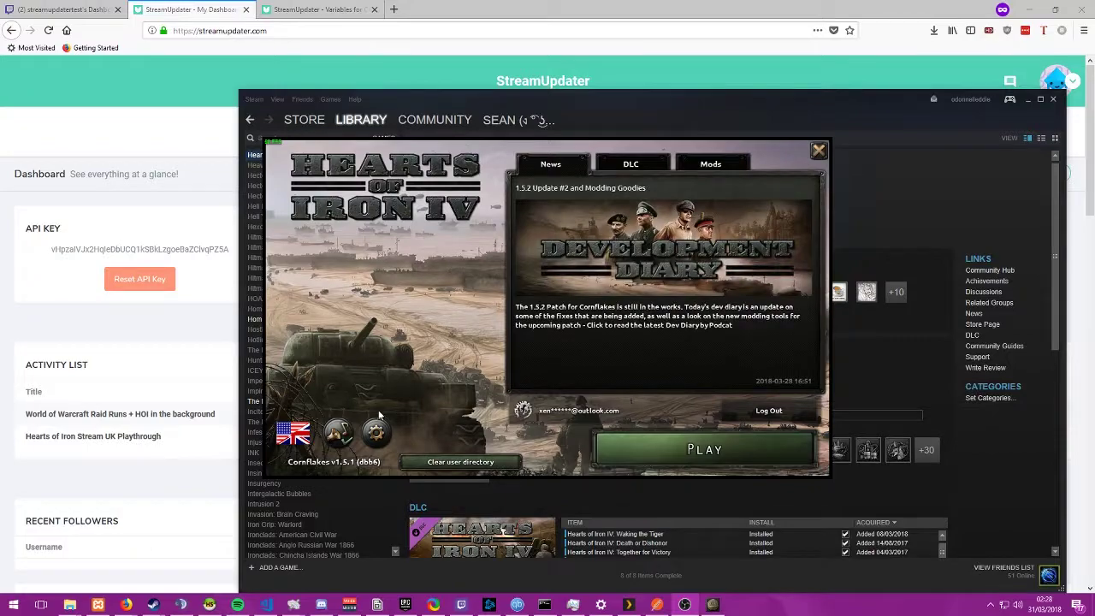
{"action": "left_click", "coordinate": [725, 456]}
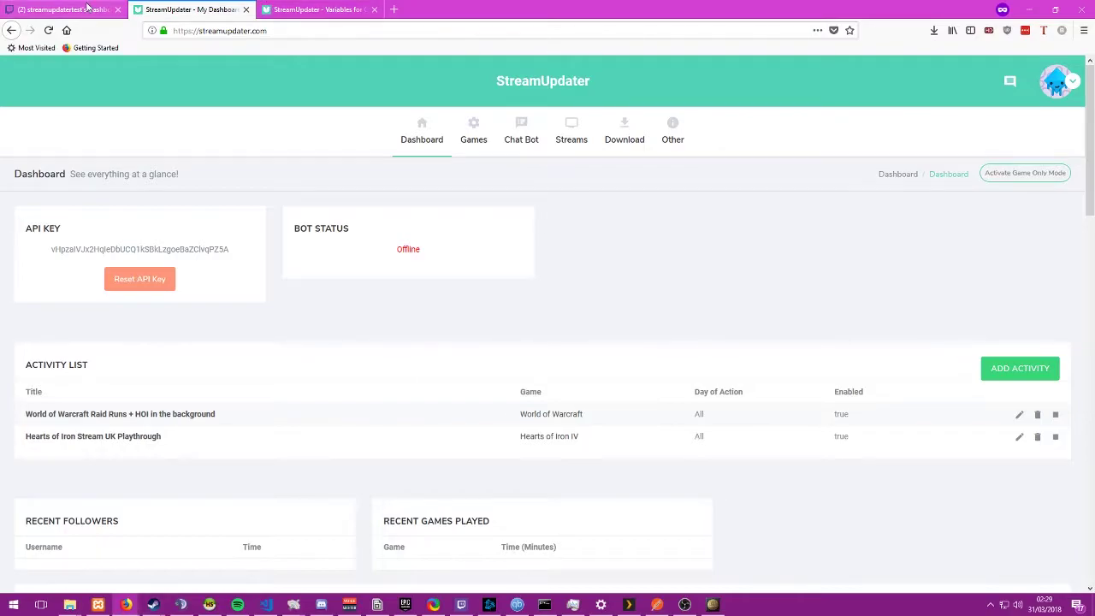
Step: Reload the StreamUpdater dashboard and check its recent games played
{"action": "left_click_drag", "start_coordinate": [462, 10], "coordinate": [512, 36]}
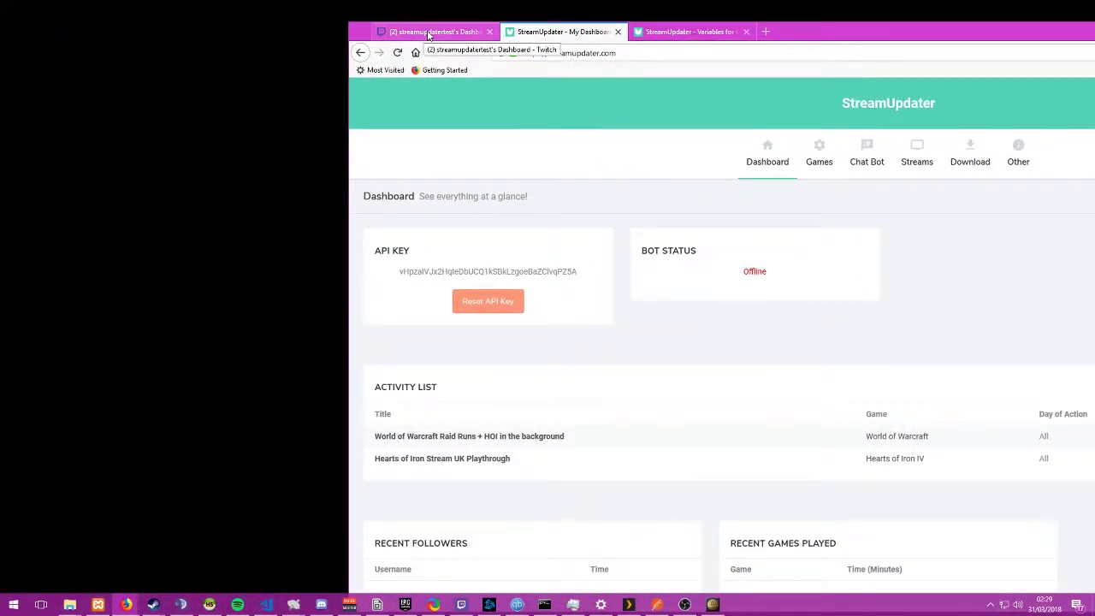
{"action": "scroll", "coordinate": [594, 366], "scroll_direction": "down", "scroll_amount": 3}
{"action": "key", "text": "F5"}
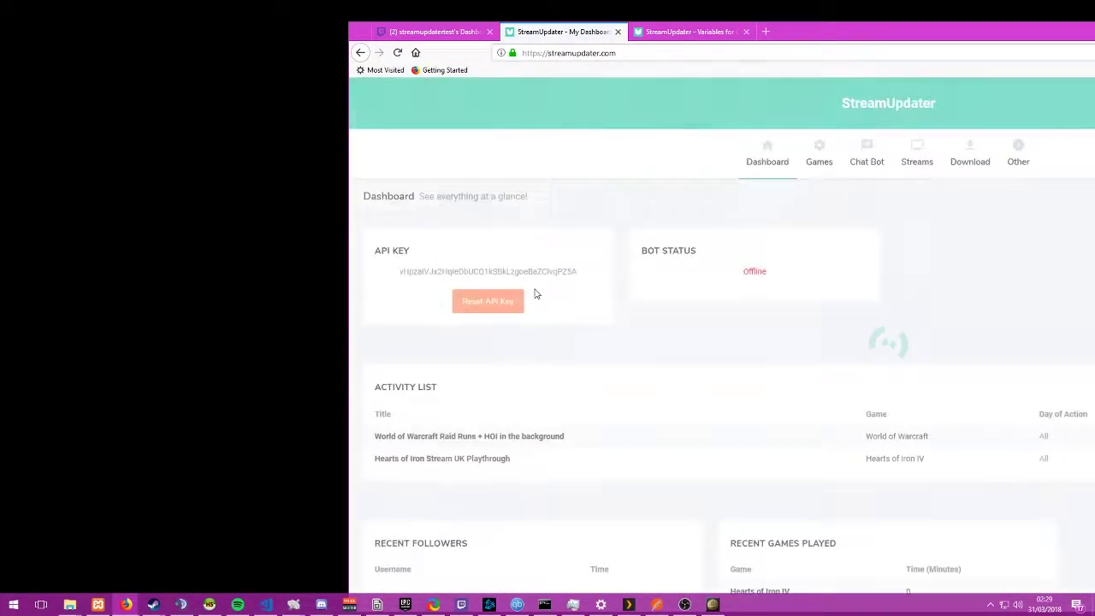
{"action": "scroll", "coordinate": [535, 294], "scroll_direction": "down", "scroll_amount": 2}
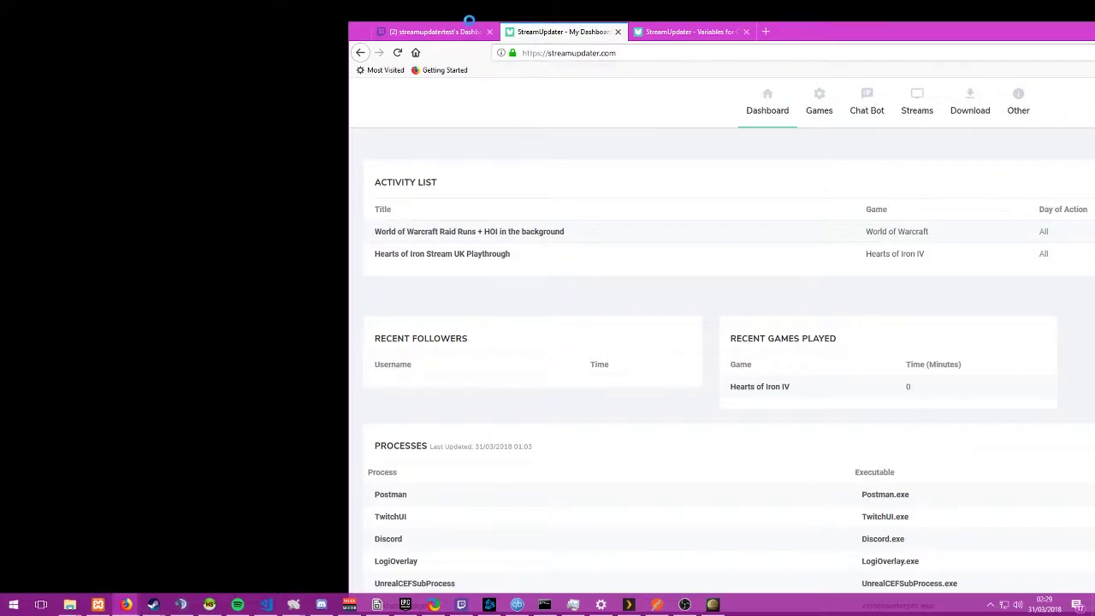
Step: Reload the Twitch channel dashboard and check the stream's title and game category
{"action": "left_click", "coordinate": [435, 32]}
{"action": "left_click", "coordinate": [629, 53]}
{"action": "key", "text": "Return"}
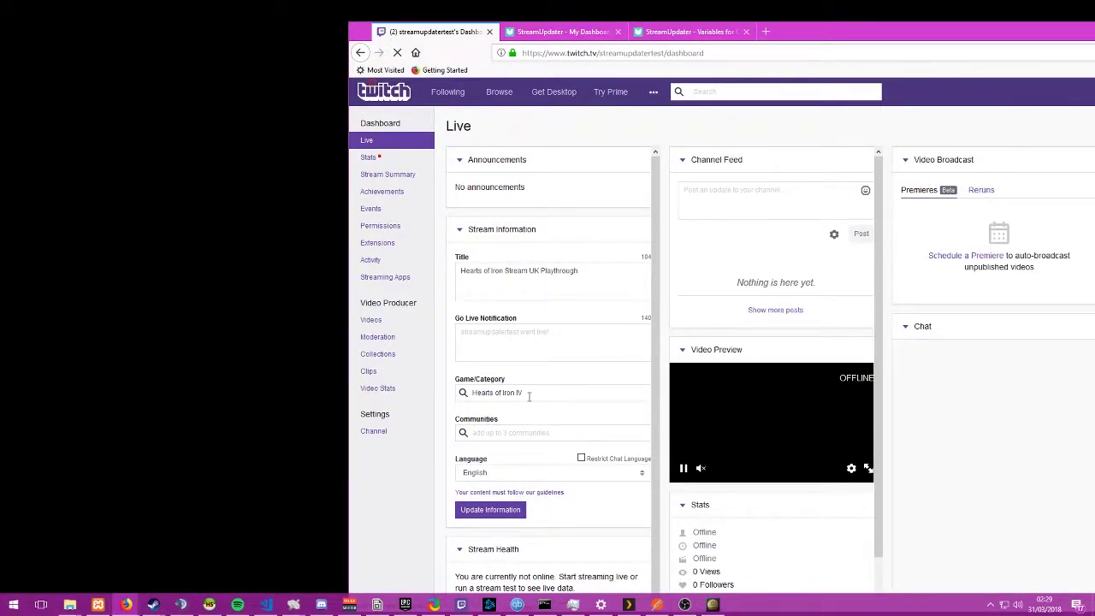
Step: Return to StreamUpdater's chat bot dashboard and add the bot to the channel
{"action": "left_click", "coordinate": [562, 34]}
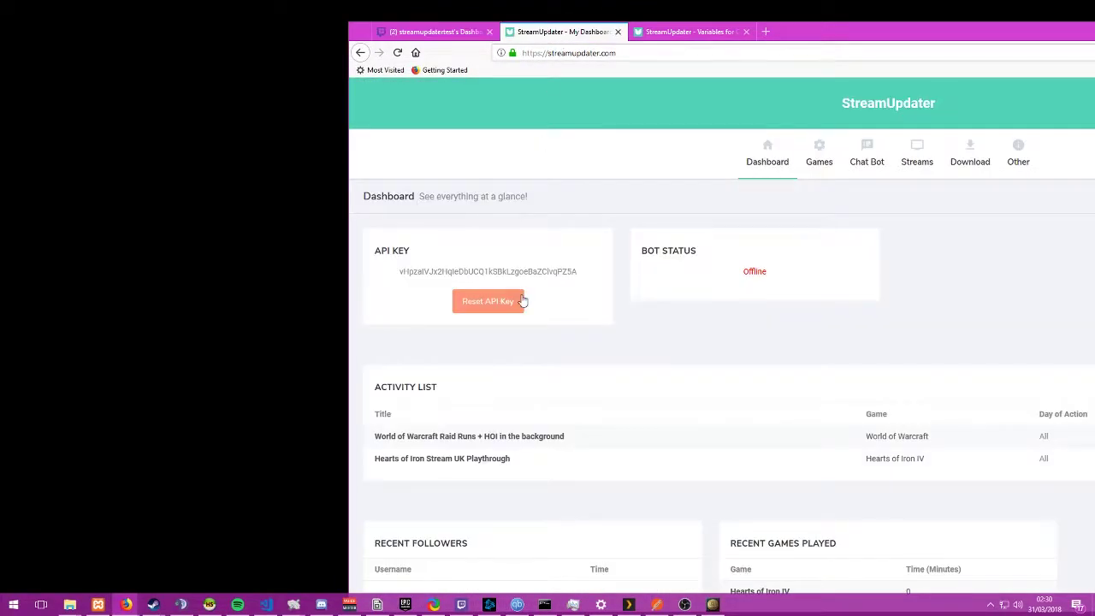
{"action": "left_click_drag", "start_coordinate": [819, 34], "coordinate": [668, 32]}
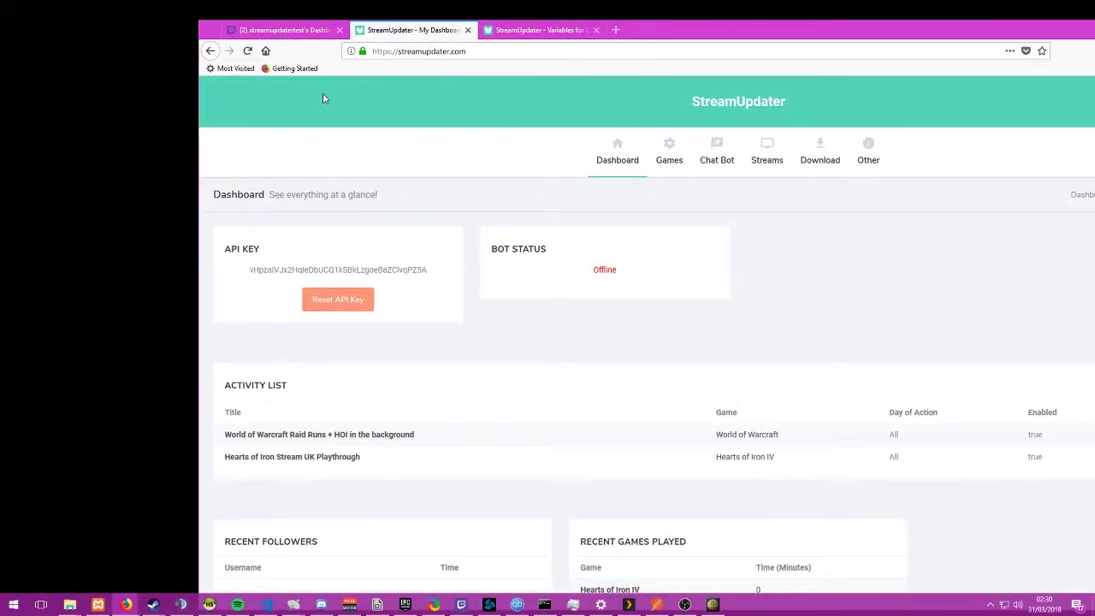
{"action": "left_click", "coordinate": [533, 33]}
{"action": "left_click", "coordinate": [409, 32]}
{"action": "mouse_move", "coordinate": [707, 168]}
{"action": "left_click", "coordinate": [715, 193]}
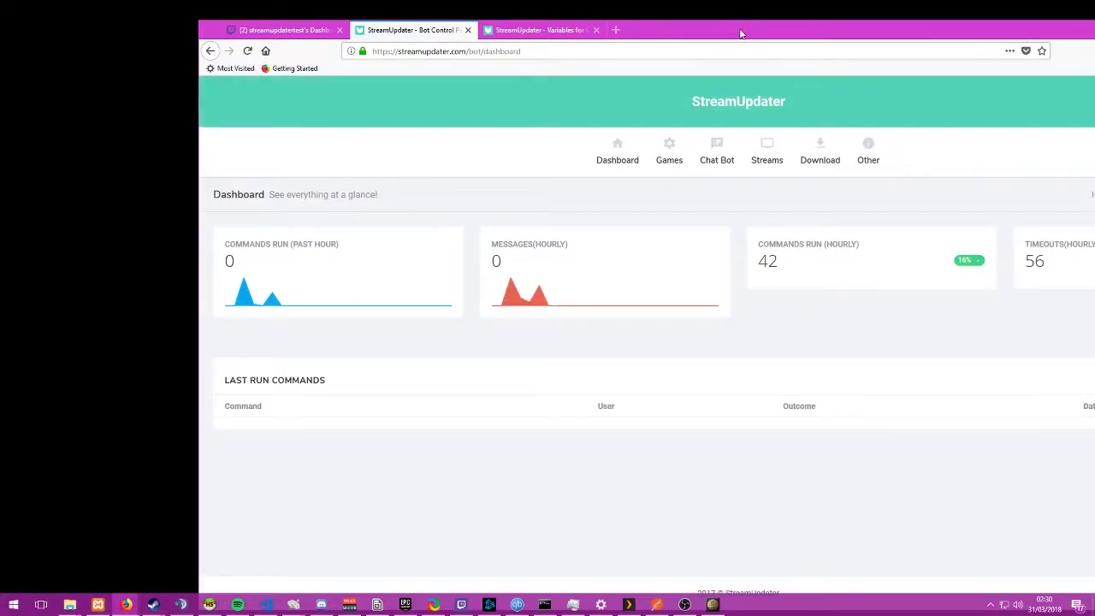
{"action": "left_click_drag", "start_coordinate": [750, 35], "coordinate": [539, 49]}
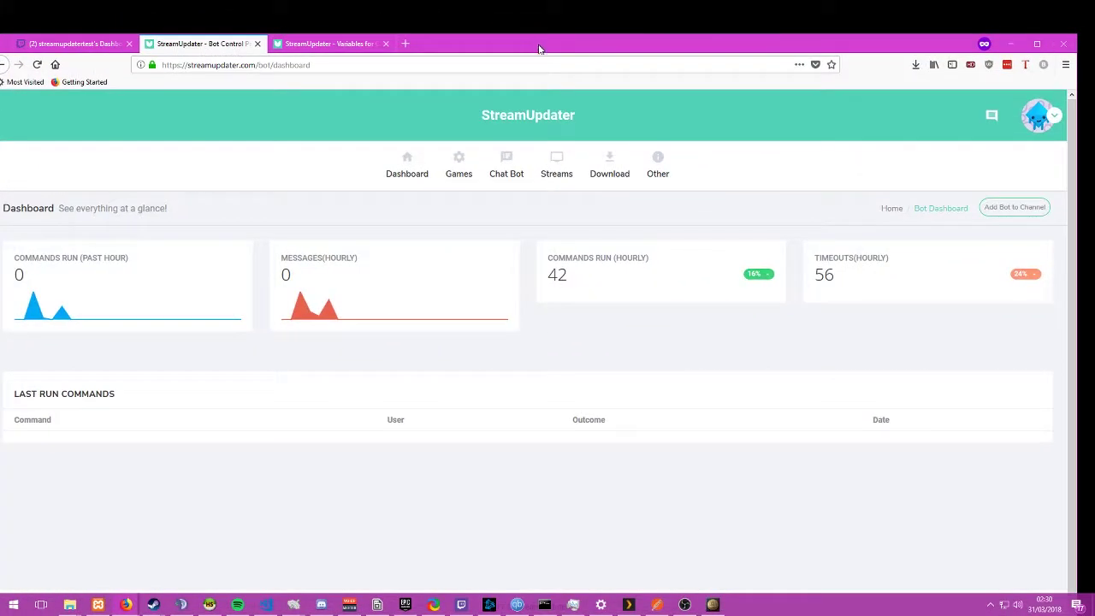
{"action": "left_click", "coordinate": [1013, 208]}
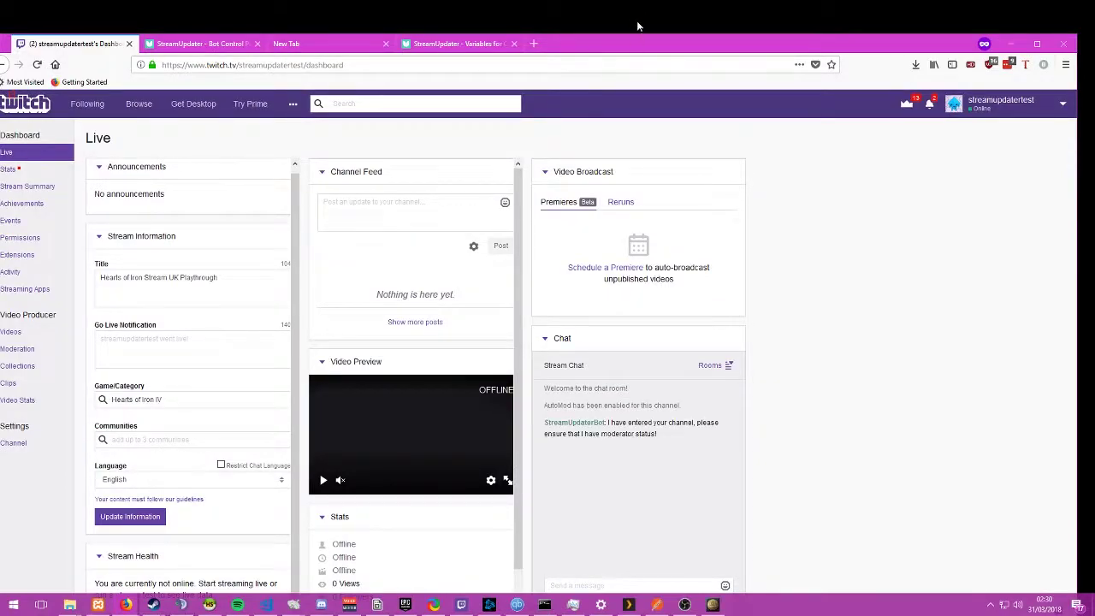
Step: Make StreamUpdaterBot a moderator through its user card in the Twitch channel's chat
{"action": "double_click", "coordinate": [639, 47]}
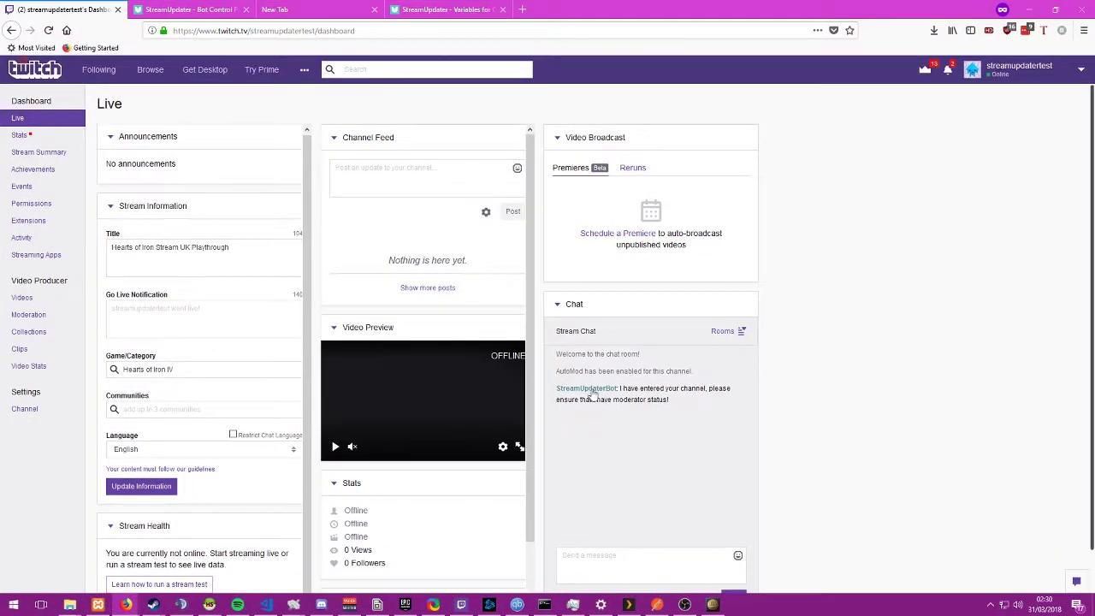
{"action": "left_click", "coordinate": [591, 394]}
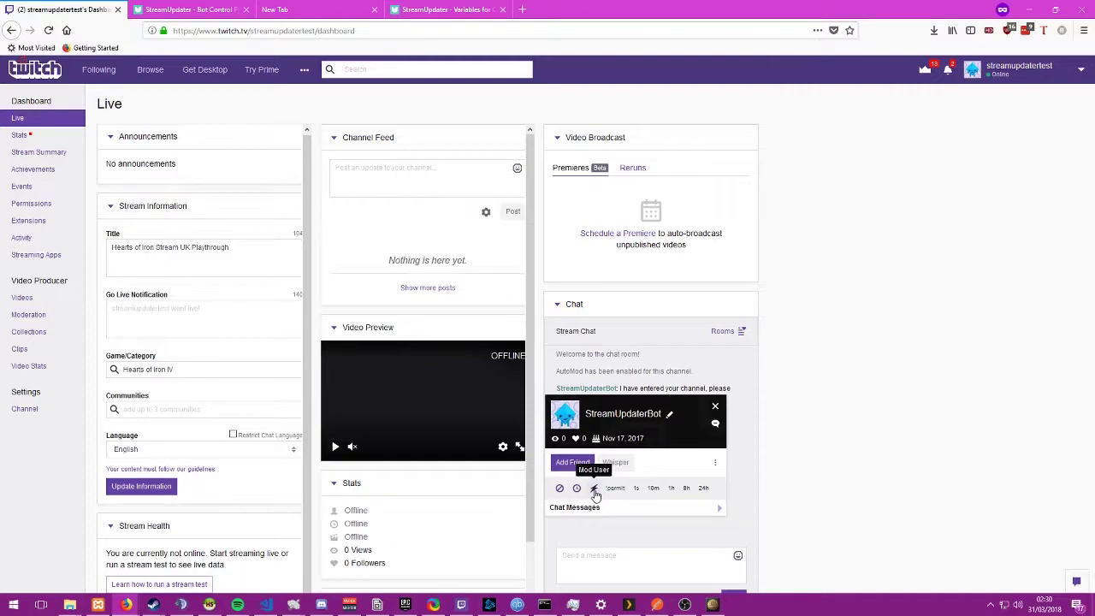
{"action": "left_click", "coordinate": [596, 495]}
{"action": "left_click", "coordinate": [715, 406]}
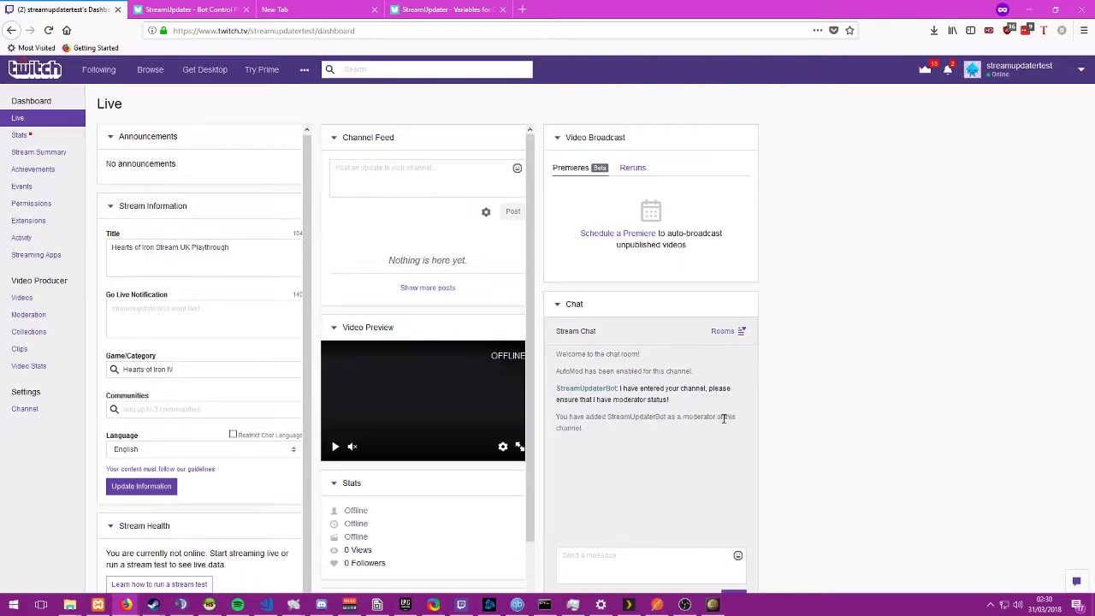
Step: Send the !follow command in the Twitch stream chat to test the bot's reply
{"action": "left_click", "coordinate": [644, 560]}
{"action": "type", "text": "!fol"}
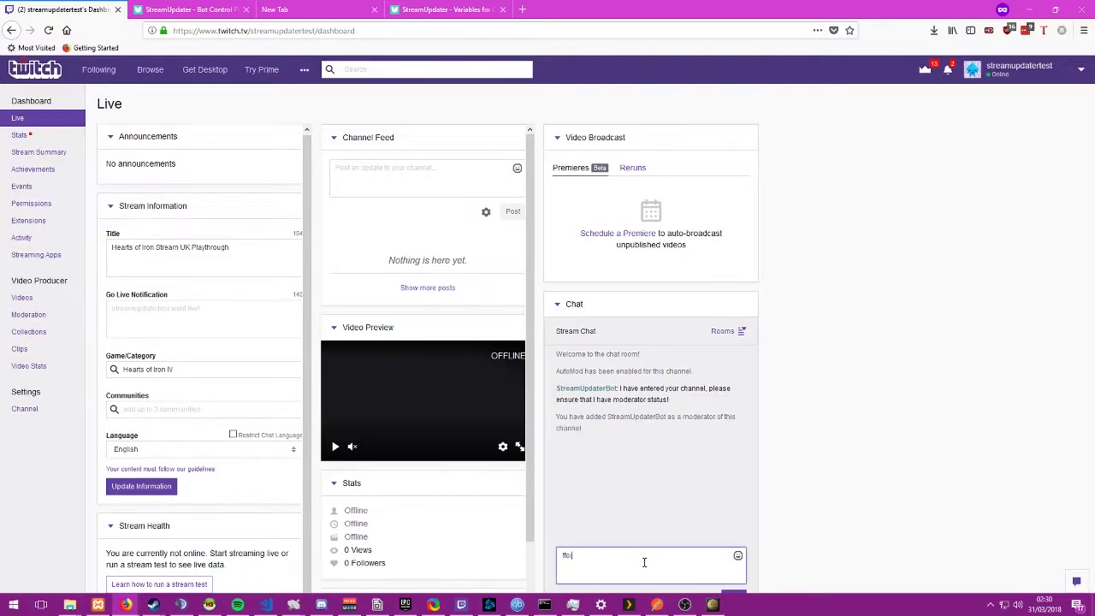
{"action": "type", "text": "low"}
{"action": "key", "text": "Return"}
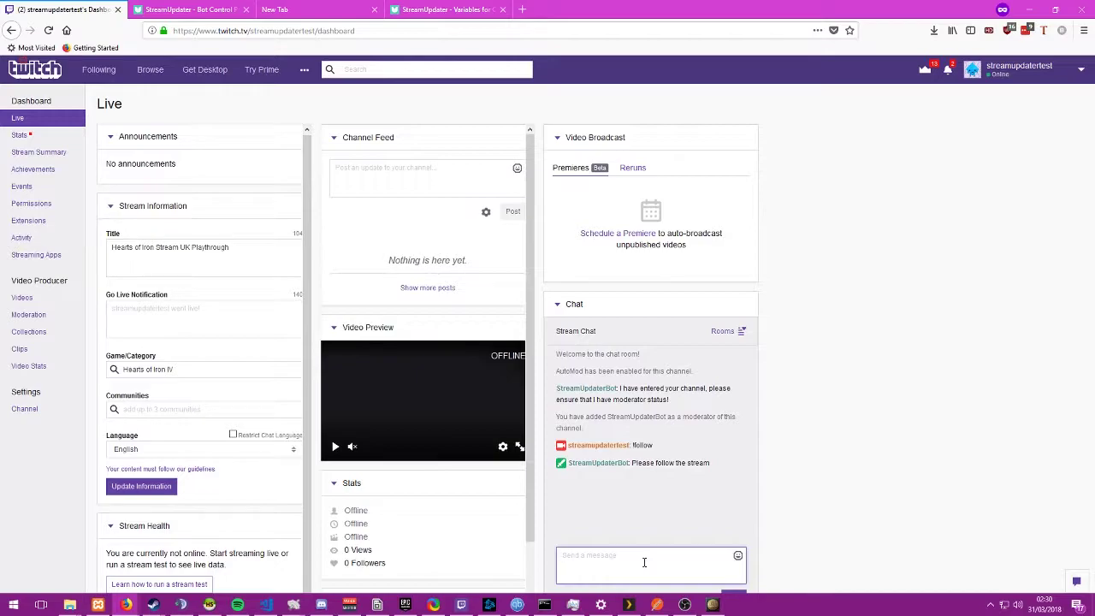
Step: Open the StreamUpdater profile for editing and examine the PayPal email field in the payment details
{"action": "key", "text": "ctrl+Tab"}
{"action": "left_click", "coordinate": [1065, 92]}
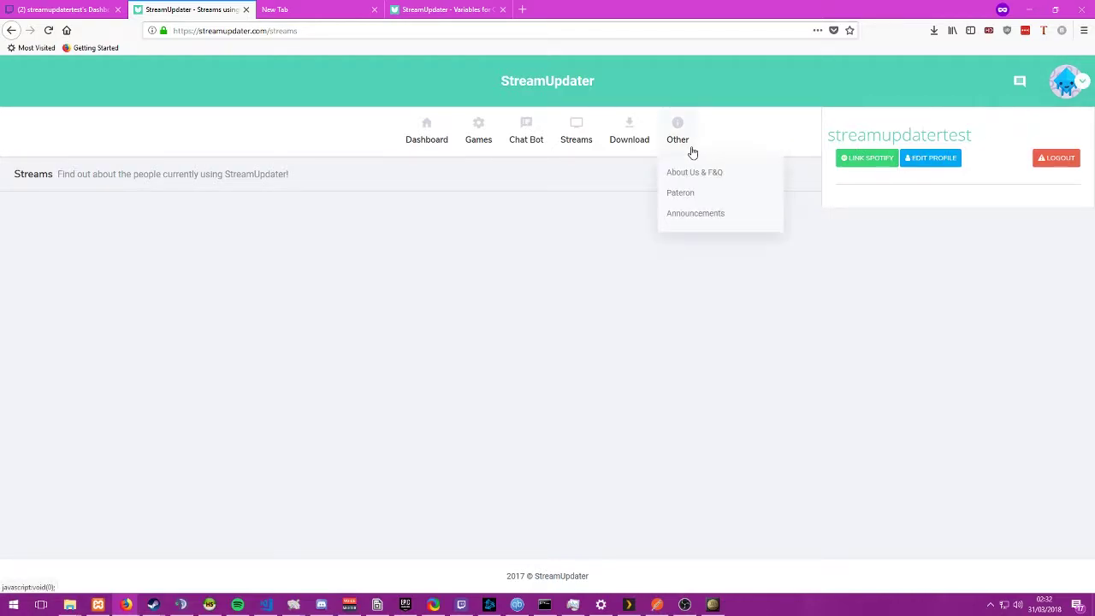
{"action": "left_click", "coordinate": [920, 158]}
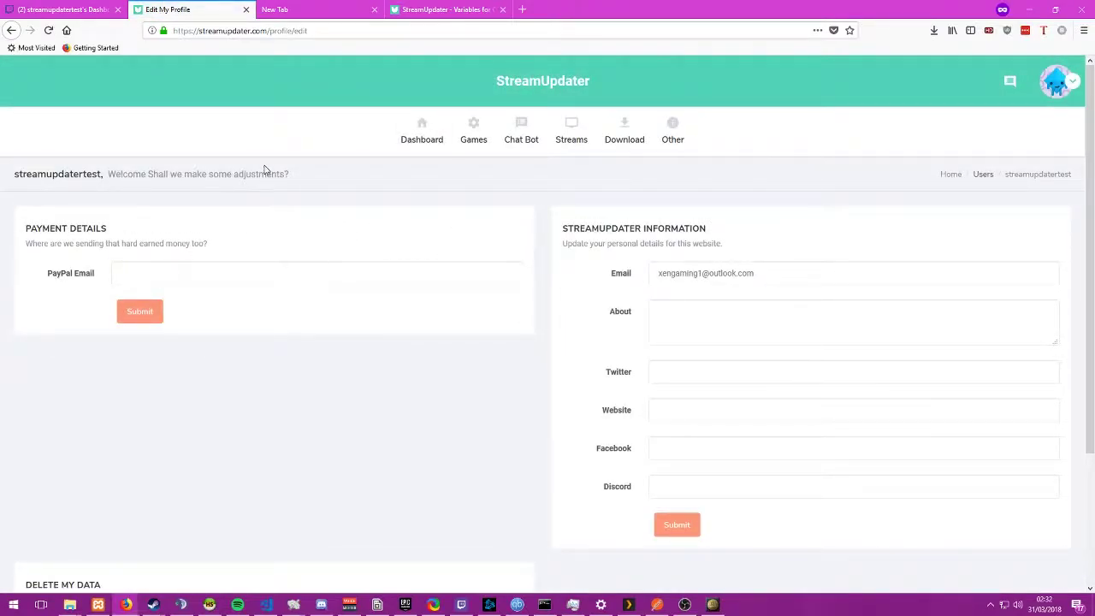
{"action": "left_click", "coordinate": [119, 270]}
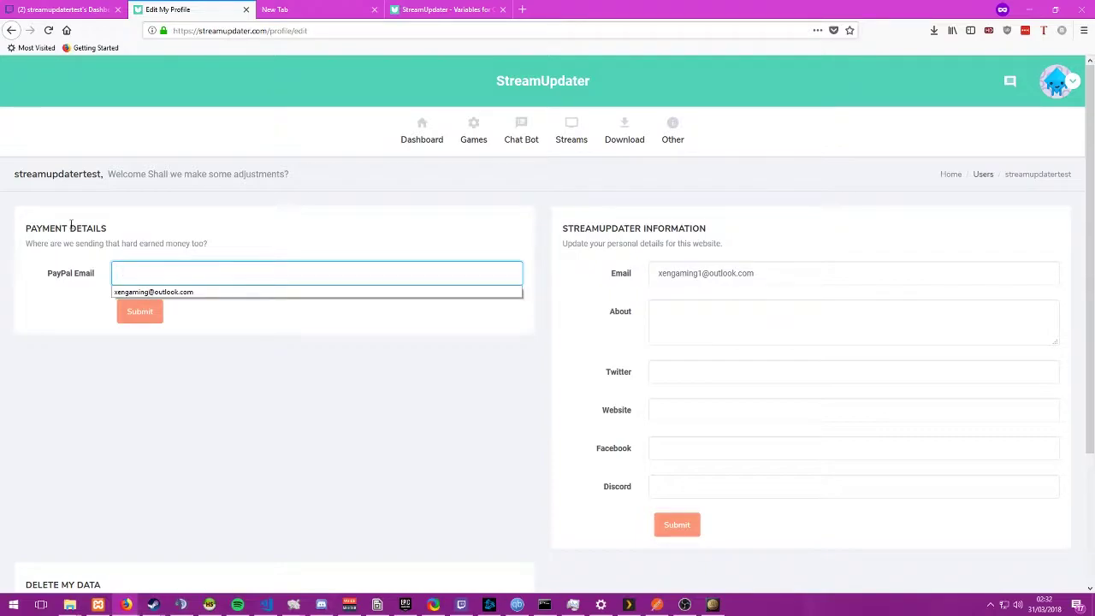
{"action": "left_click", "coordinate": [45, 244]}
Step: Examine the StreamUpdater information fields for email, about, Twitter, website, Facebook and Discord
{"action": "left_click_drag", "start_coordinate": [562, 229], "coordinate": [738, 231]}
{"action": "left_click", "coordinate": [708, 260]}
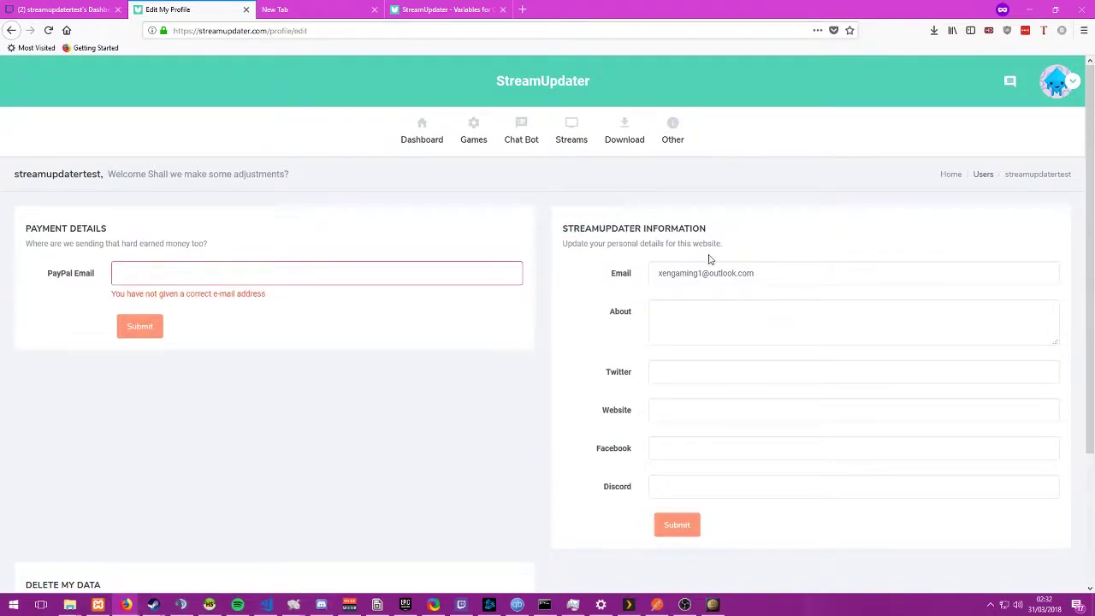
{"action": "left_click_drag", "start_coordinate": [647, 274], "coordinate": [716, 256]}
{"action": "left_click", "coordinate": [776, 264]}
{"action": "scroll", "coordinate": [727, 265], "scroll_direction": "down", "scroll_amount": 2}
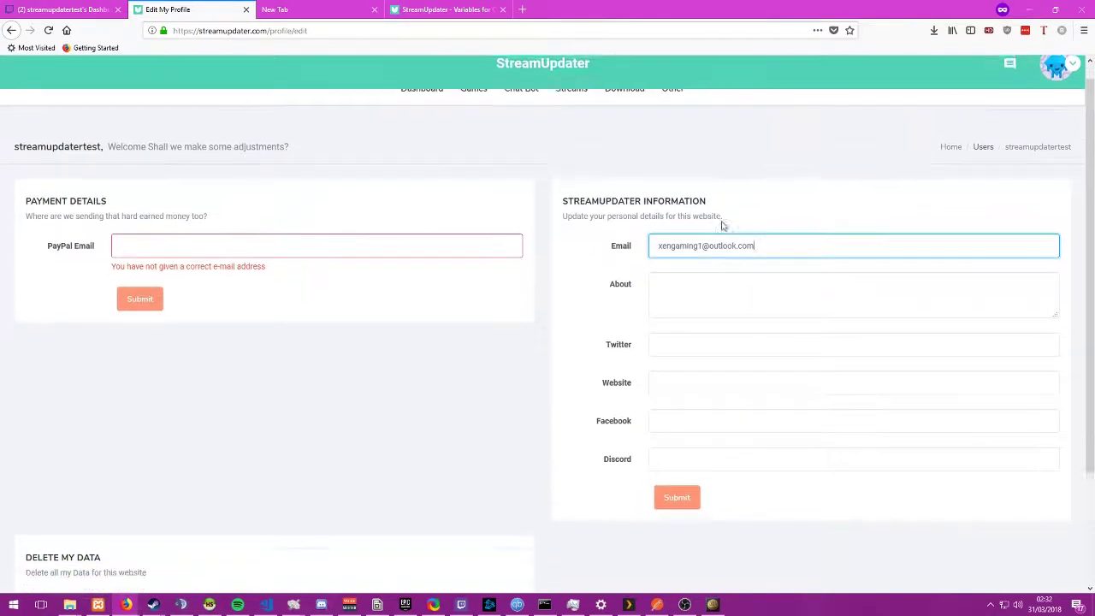
{"action": "left_click", "coordinate": [674, 257]}
{"action": "left_click", "coordinate": [677, 297]}
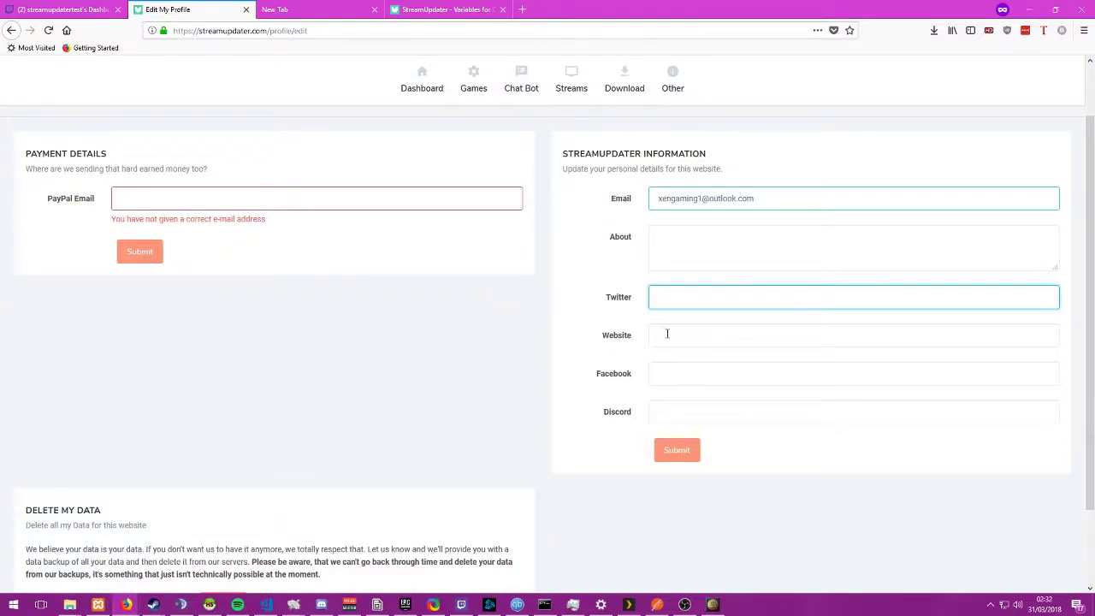
{"action": "left_click", "coordinate": [667, 336]}
{"action": "left_click", "coordinate": [667, 379]}
{"action": "left_click", "coordinate": [657, 408]}
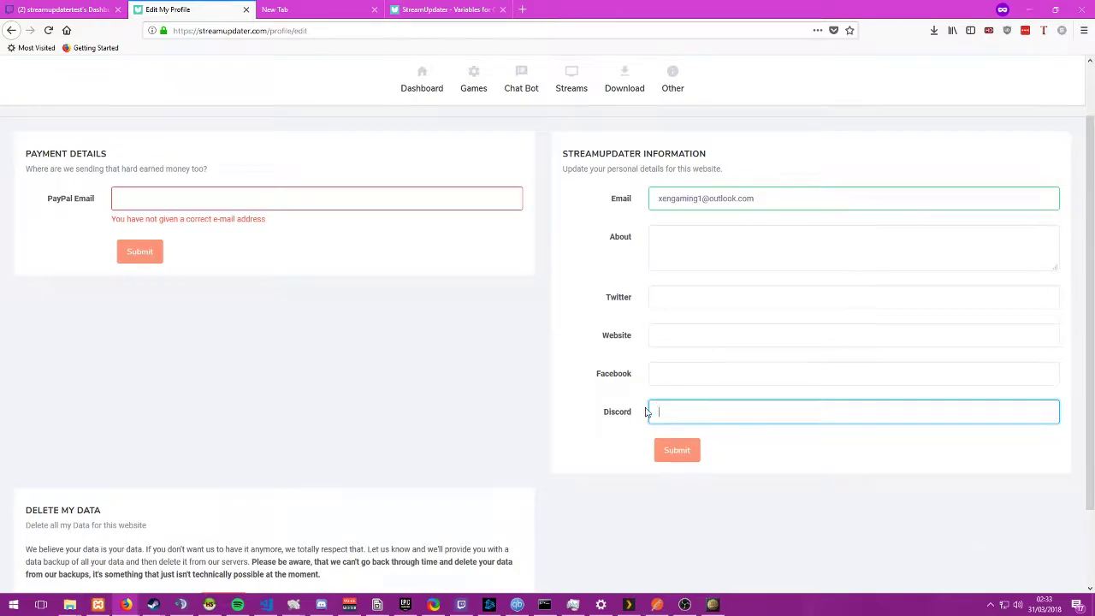
Step: Examine the profile page's Delete My Data section
{"action": "scroll", "coordinate": [311, 366], "scroll_direction": "up", "scroll_amount": 2}
{"action": "scroll", "coordinate": [308, 363], "scroll_direction": "down", "scroll_amount": 4}
{"action": "triple_click", "coordinate": [306, 362]}
{"action": "scroll", "coordinate": [337, 408], "scroll_direction": "up", "scroll_amount": 4}
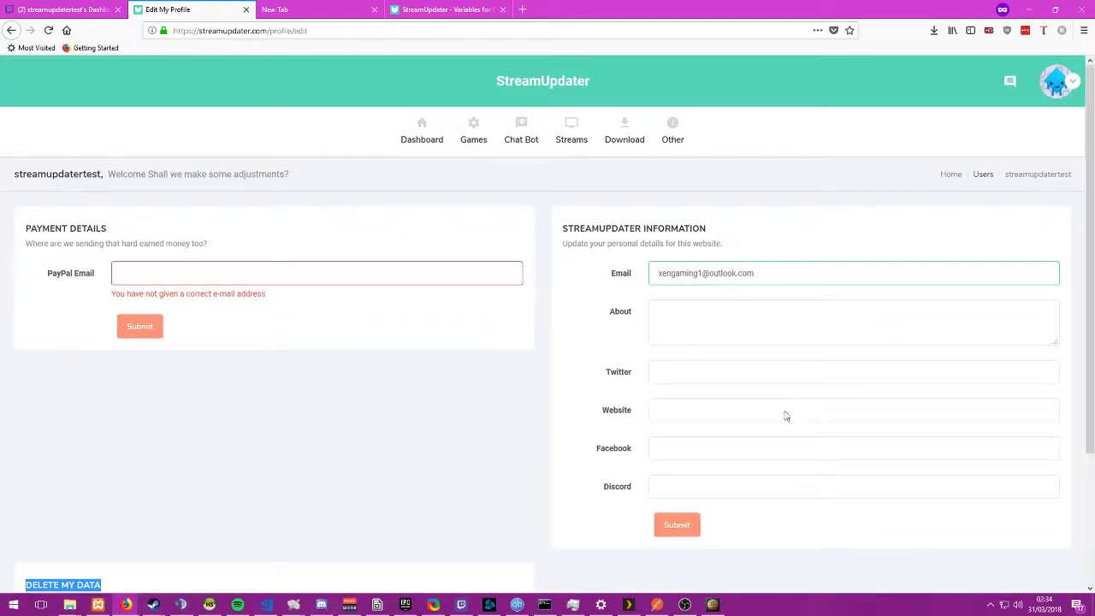
Step: Open the account's public StreamUpdater profile, examine its stream title, bot command and donation counters, and reload the page
{"action": "left_click", "coordinate": [1065, 86]}
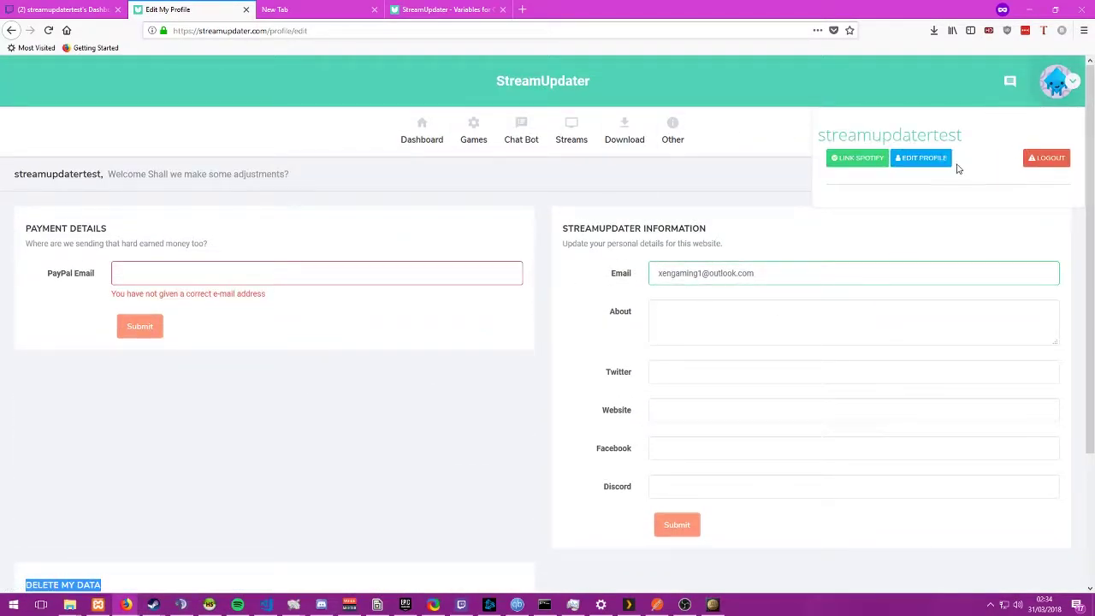
{"action": "left_click", "coordinate": [900, 139]}
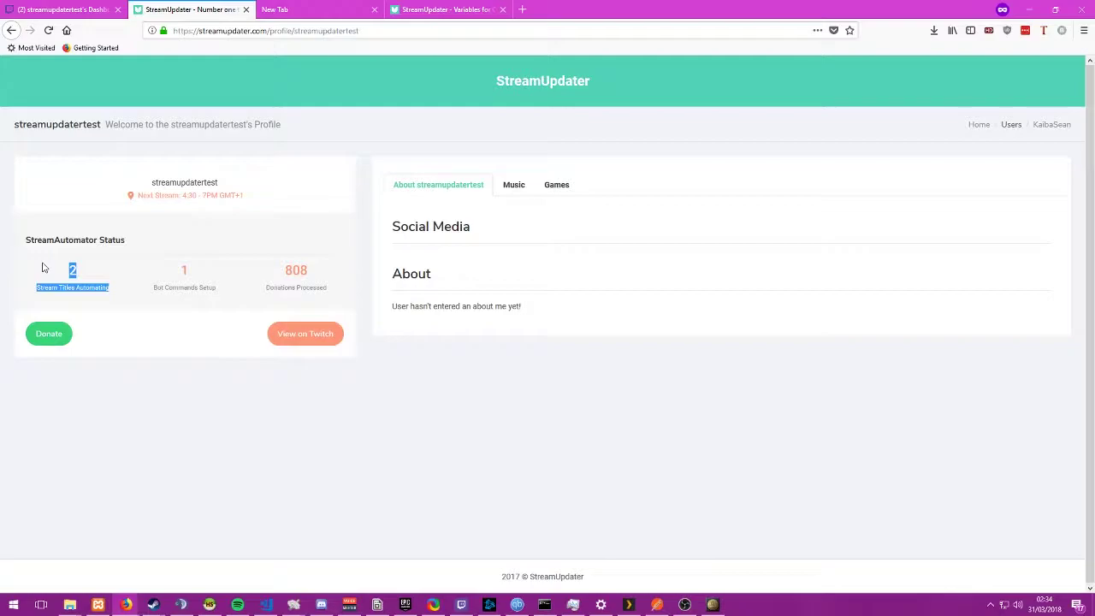
{"action": "left_click_drag", "start_coordinate": [232, 288], "coordinate": [160, 273]}
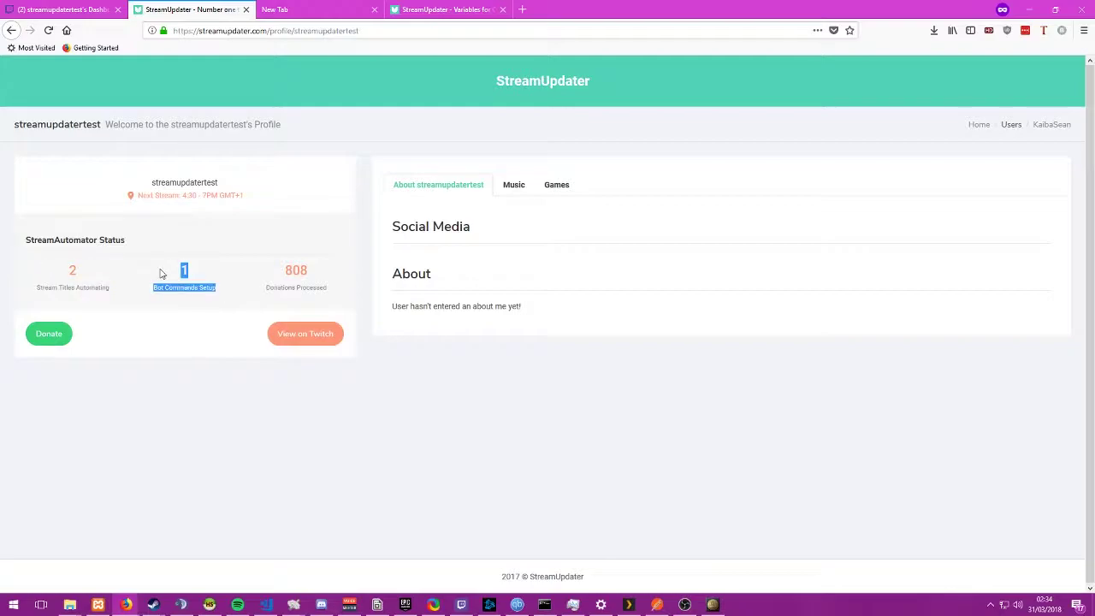
{"action": "left_click", "coordinate": [165, 291]}
{"action": "left_click_drag", "start_coordinate": [332, 301], "coordinate": [268, 275]}
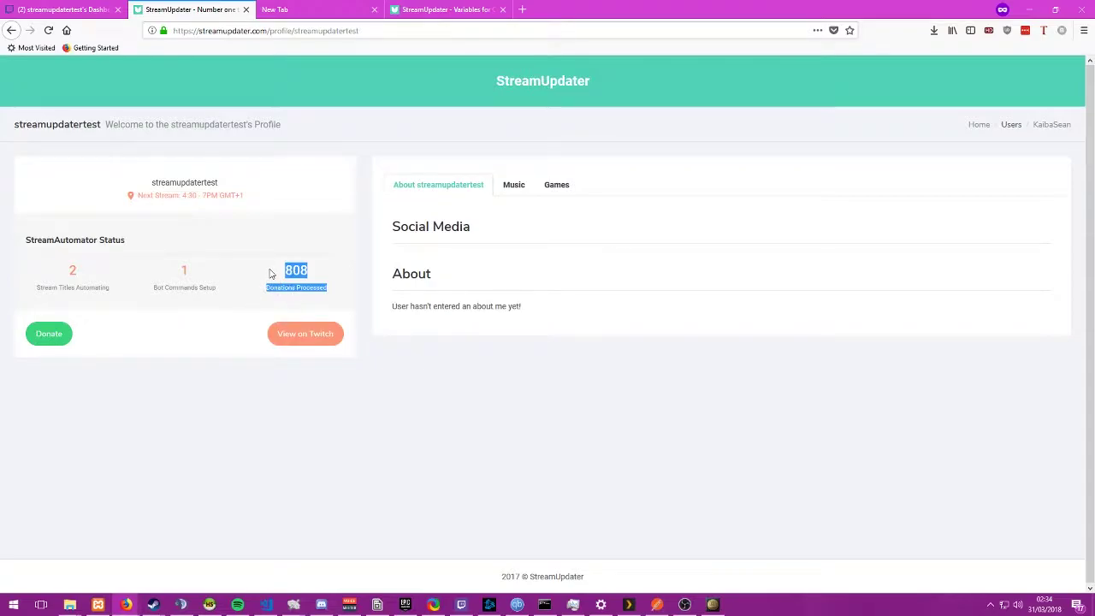
{"action": "left_click", "coordinate": [277, 259]}
{"action": "key", "text": "F5"}
Step: Examine the Social Media and About sections of the public profile
{"action": "left_click_drag", "start_coordinate": [392, 222], "coordinate": [569, 256]}
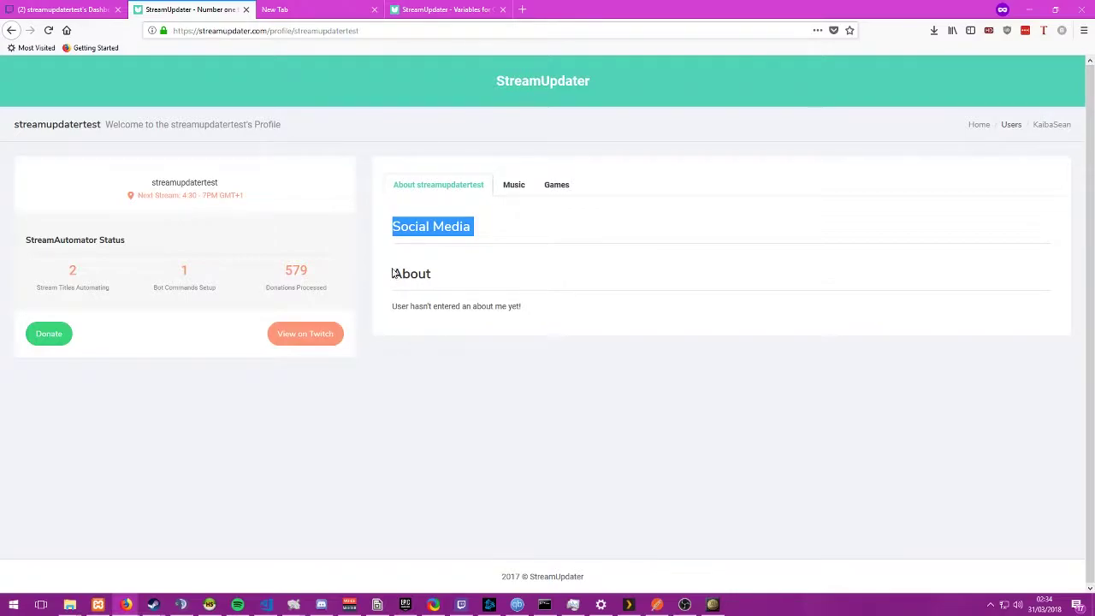
{"action": "left_click_drag", "start_coordinate": [393, 272], "coordinate": [513, 328]}
{"action": "left_click", "coordinate": [513, 327]}
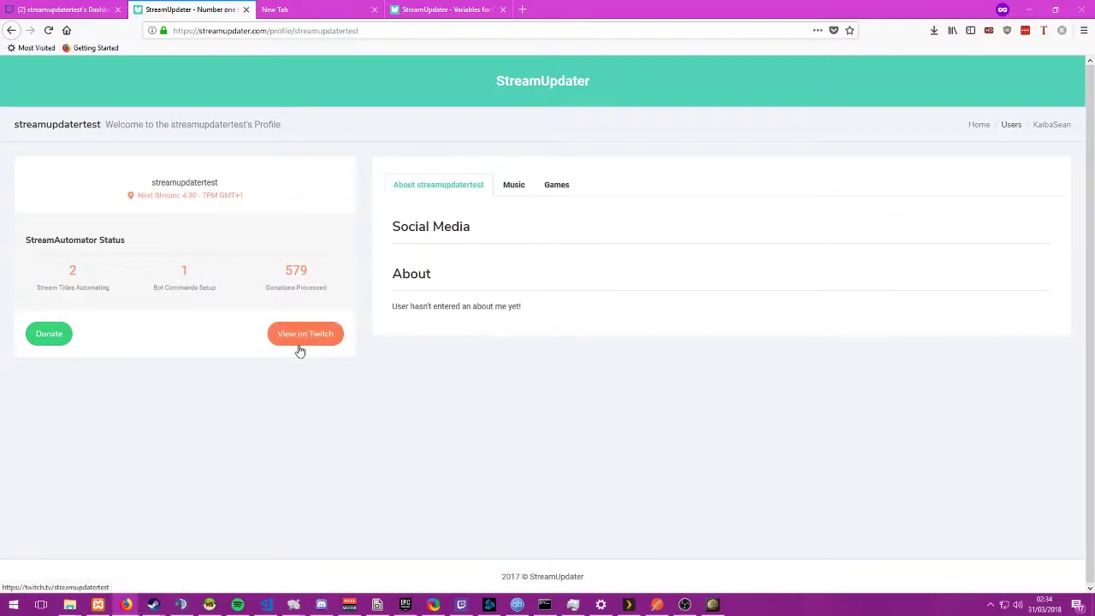
Step: Examine the public profile's song request form and recent games list, and return to the StreamUpdater home page
{"action": "left_click", "coordinate": [515, 190]}
{"action": "left_click", "coordinate": [536, 277]}
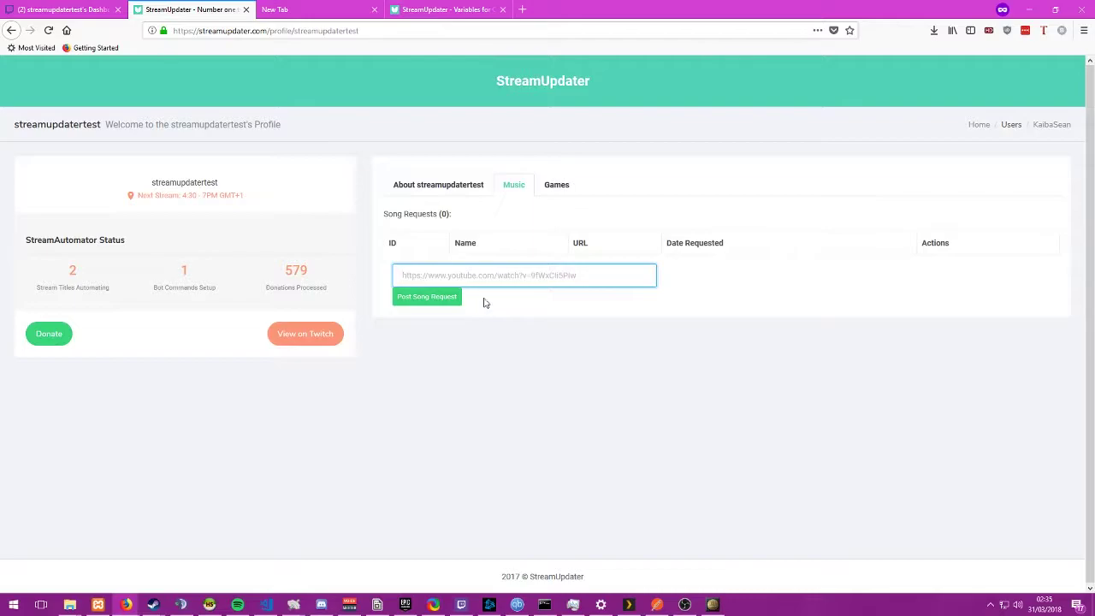
{"action": "left_click", "coordinate": [547, 183]}
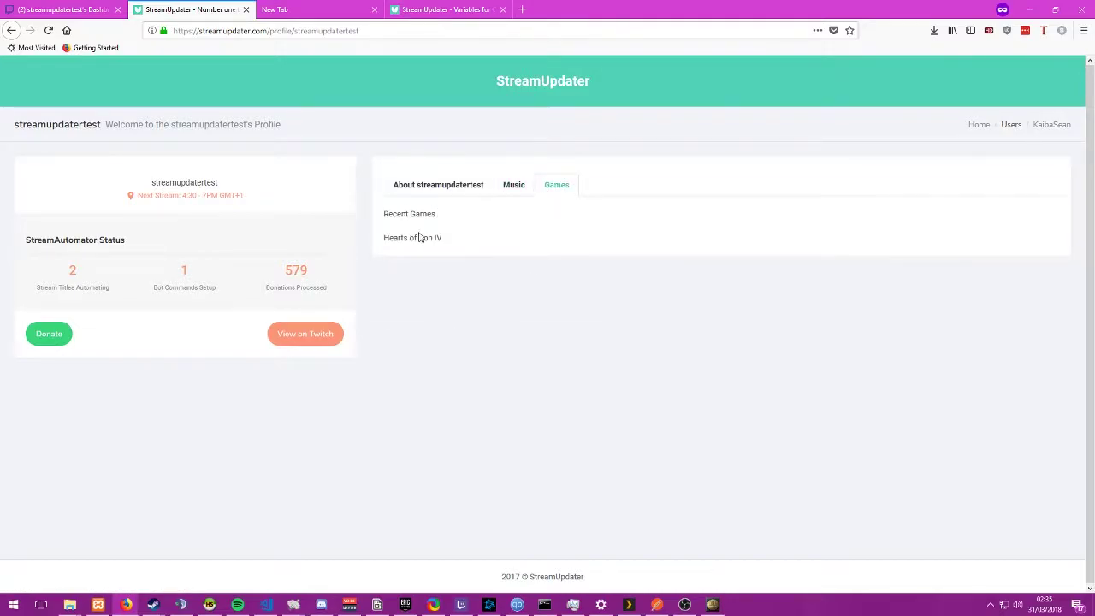
{"action": "triple_click", "coordinate": [449, 241]}
{"action": "left_click", "coordinate": [537, 84]}
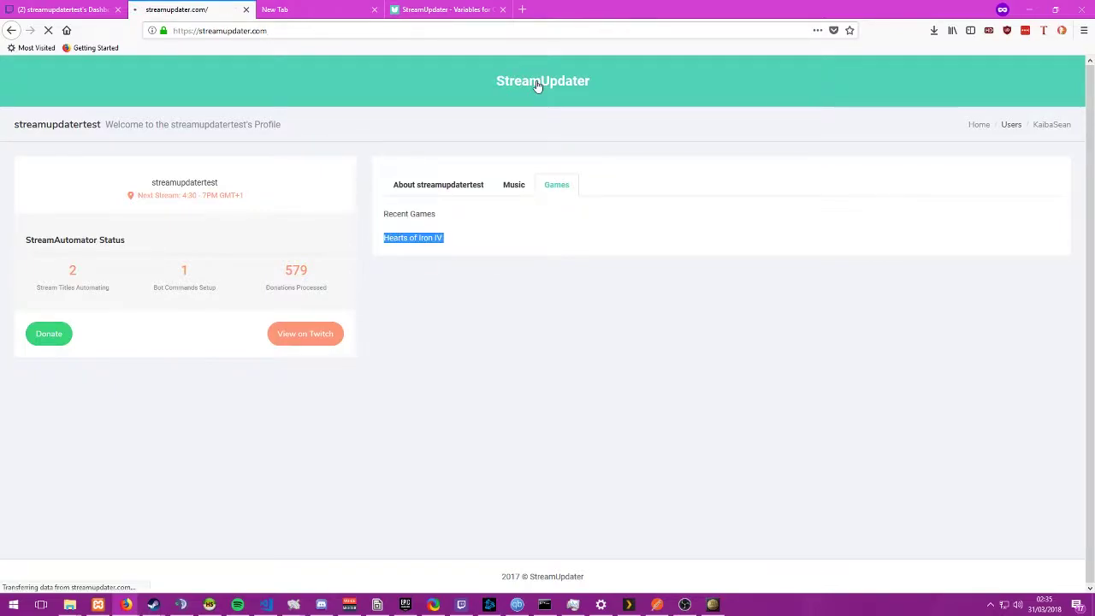